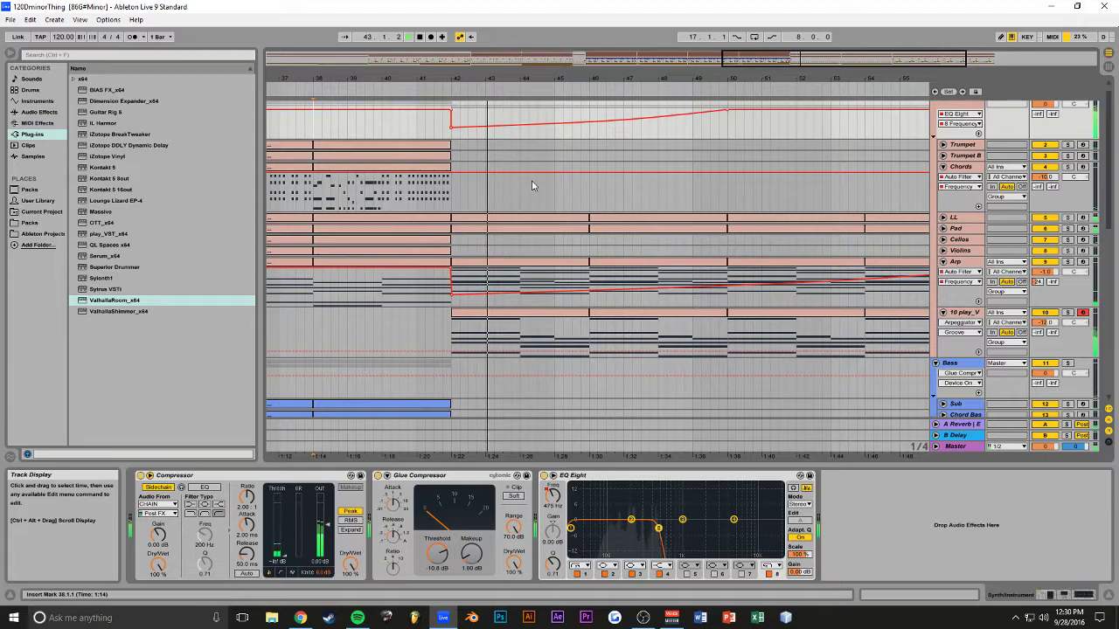
# Play the arrangement from bar 38 into the breakdown and lower the Arp track's volume to -5.0 dB.
pyautogui.click(399, 203)
pyautogui.press('space')
pyautogui.press('space')
pyautogui.scroll(-2, 530, 205)
pyautogui.scroll(-2, 524, 206)
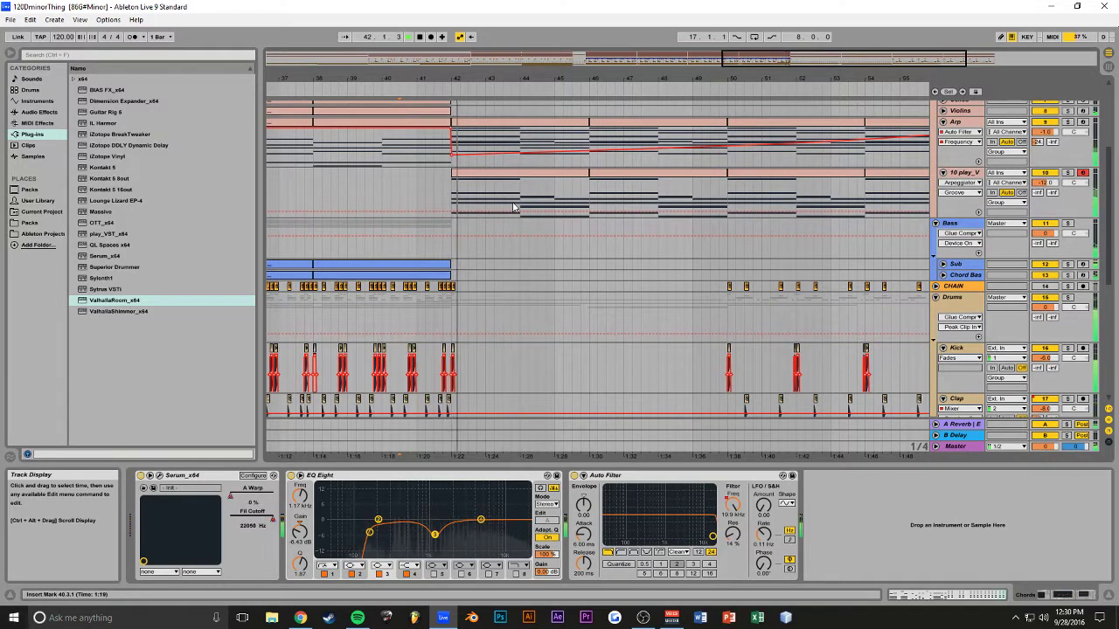
pyautogui.scroll(2, 394, 210)
pyautogui.click(316, 213)
pyautogui.press('space')
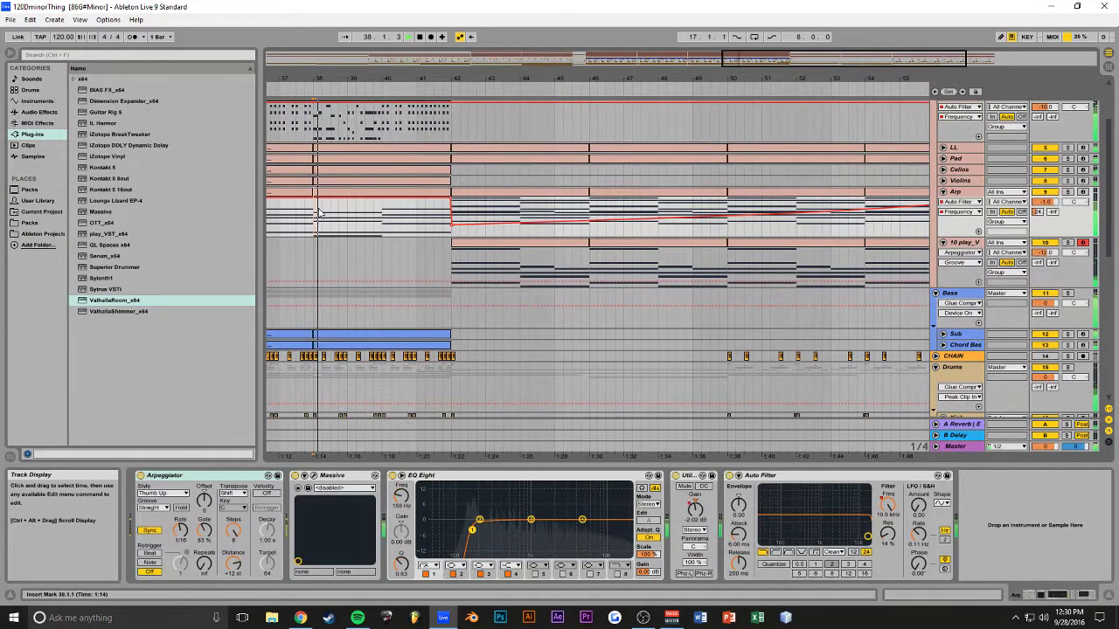
pyautogui.click(1043, 206)
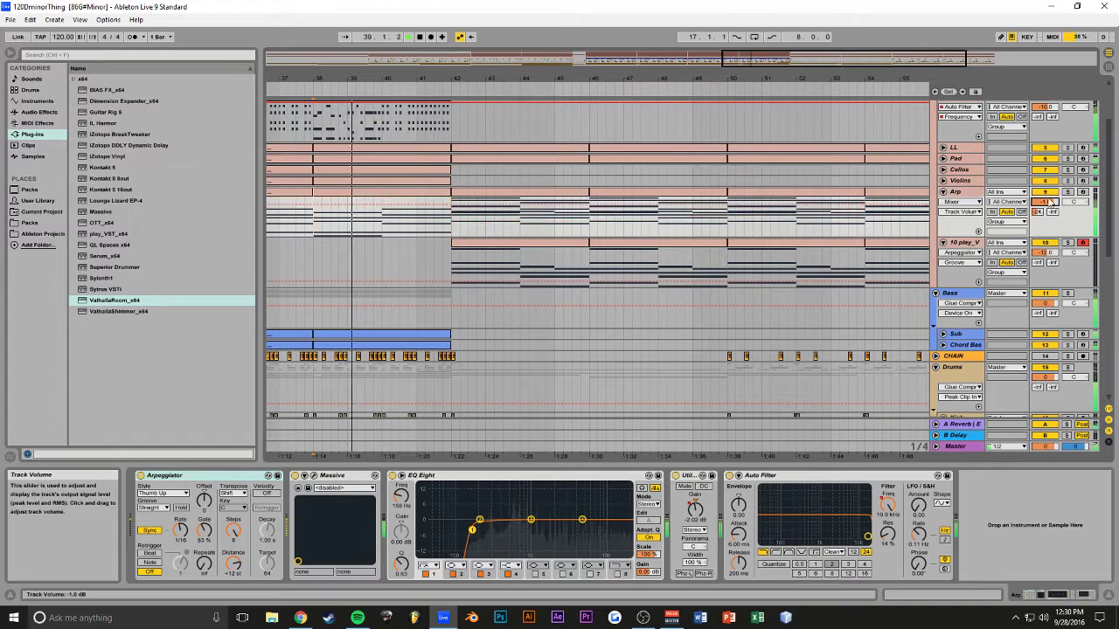
# Lower the synth group's EQ Eight frequency automation point at bar 42, audition it from bar 41, and save the set.
pyautogui.moveTo(849, 58); pyautogui.dragTo(814, 70)
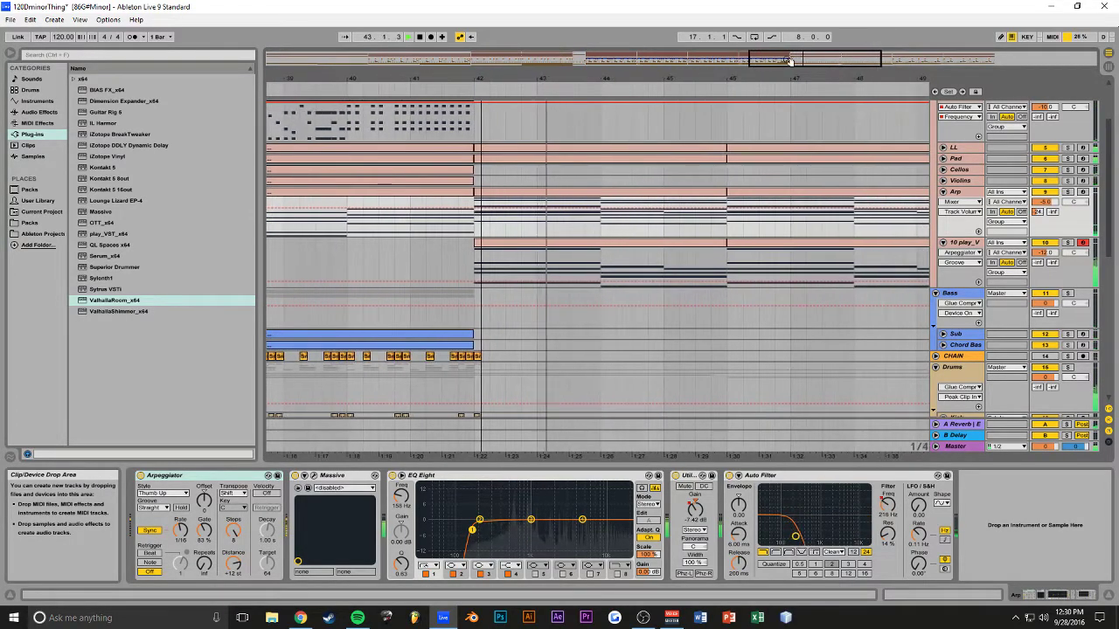
pyautogui.scroll(2, 762, 198)
pyautogui.click(947, 109)
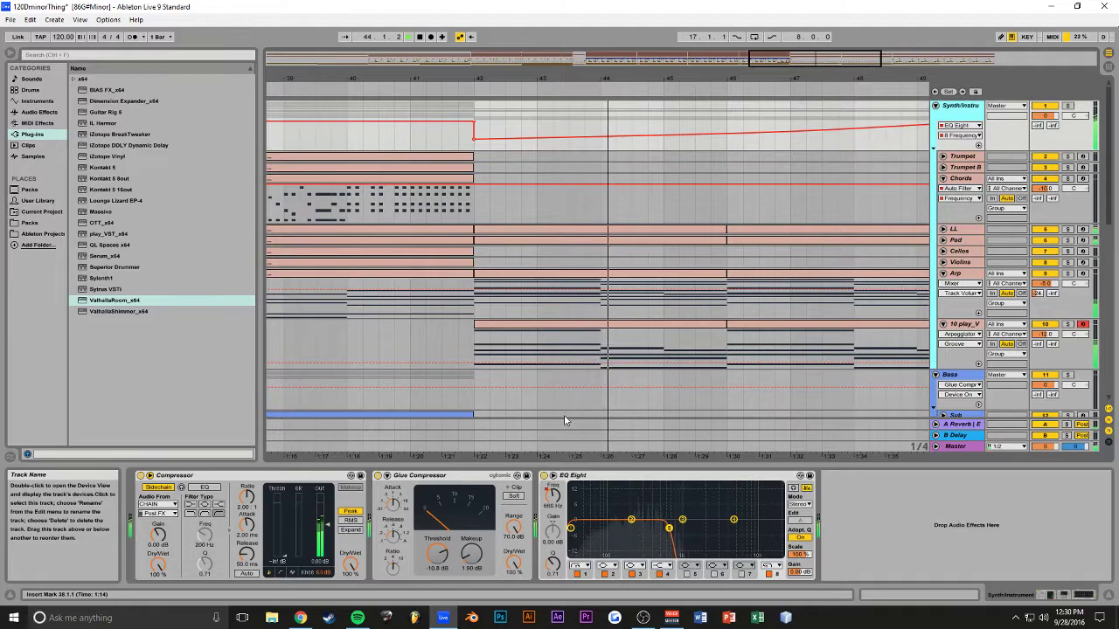
pyautogui.press('space')
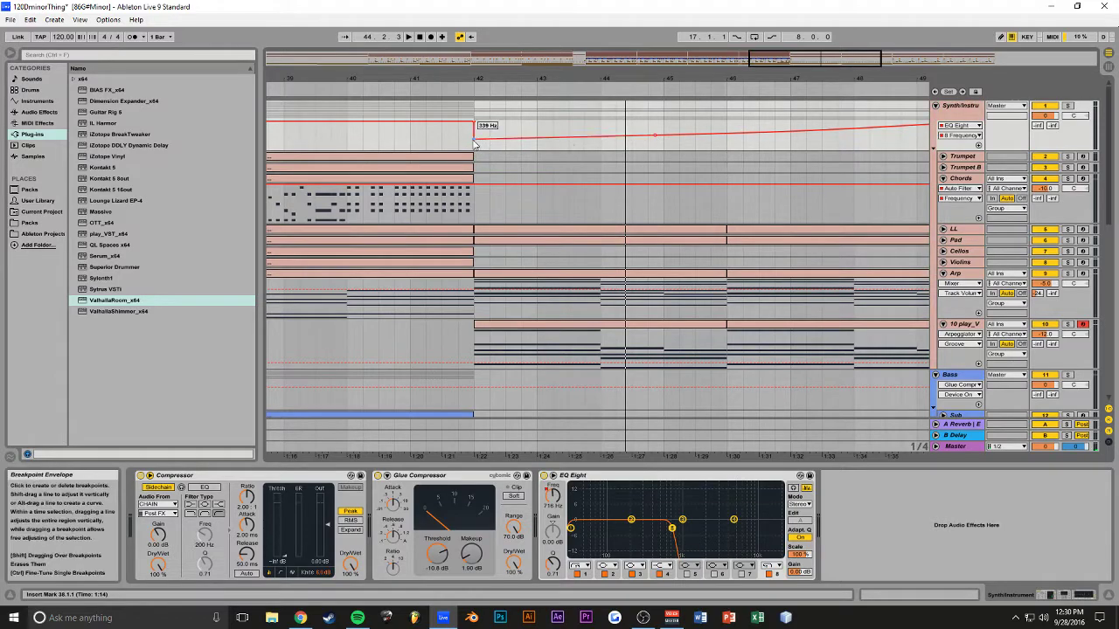
pyautogui.click(409, 144)
pyautogui.press('space')
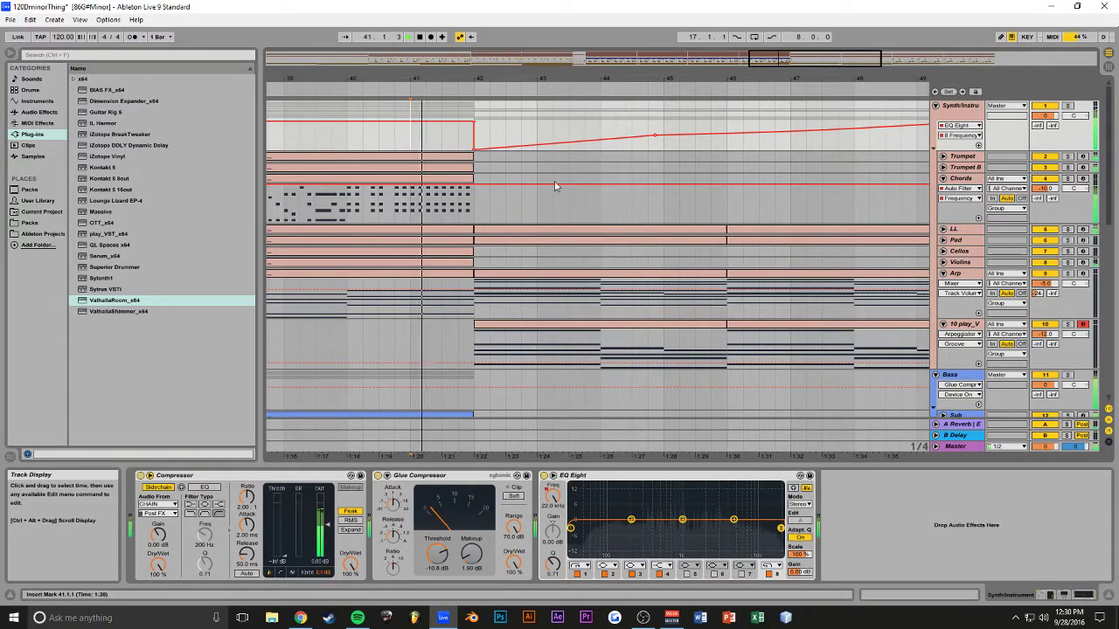
pyautogui.hotkey('ctrl', 's')
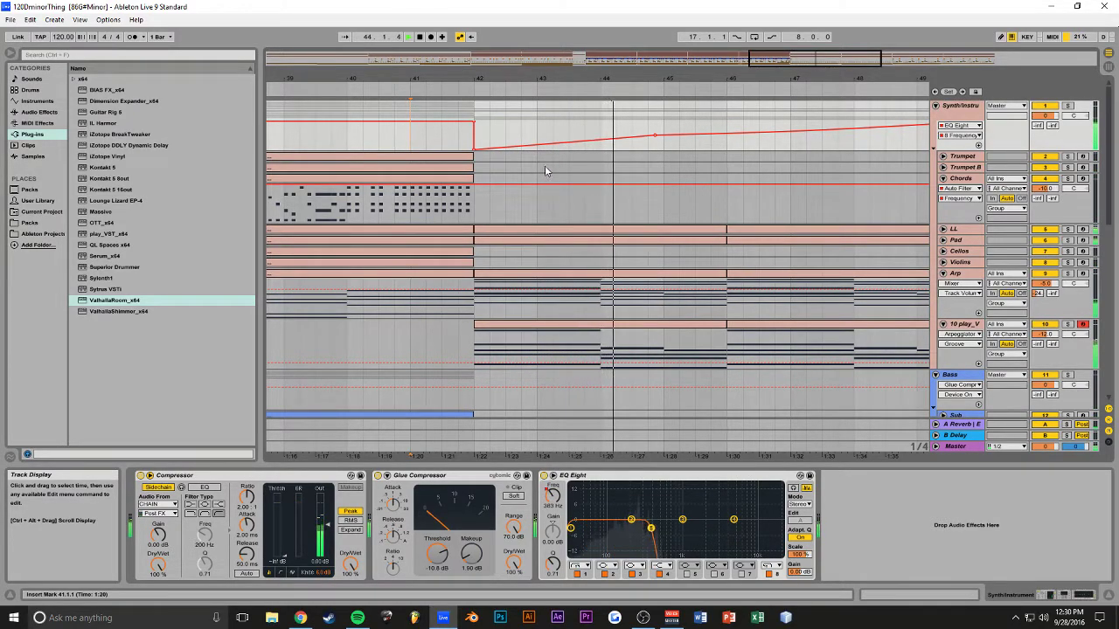
# Bend the synth group's EQ Eight frequency automation upward just after bar 42, audition it from bar 41, and save the set.
pyautogui.moveTo(771, 60)
pyautogui.mouseDown()
pyautogui.moveTo(783, 25)
pyautogui.moveTo(771, 44)
pyautogui.mouseUp()
pyautogui.moveTo(487, 144); pyautogui.dragTo(484, 132)
pyautogui.press('space')
pyautogui.press('space')
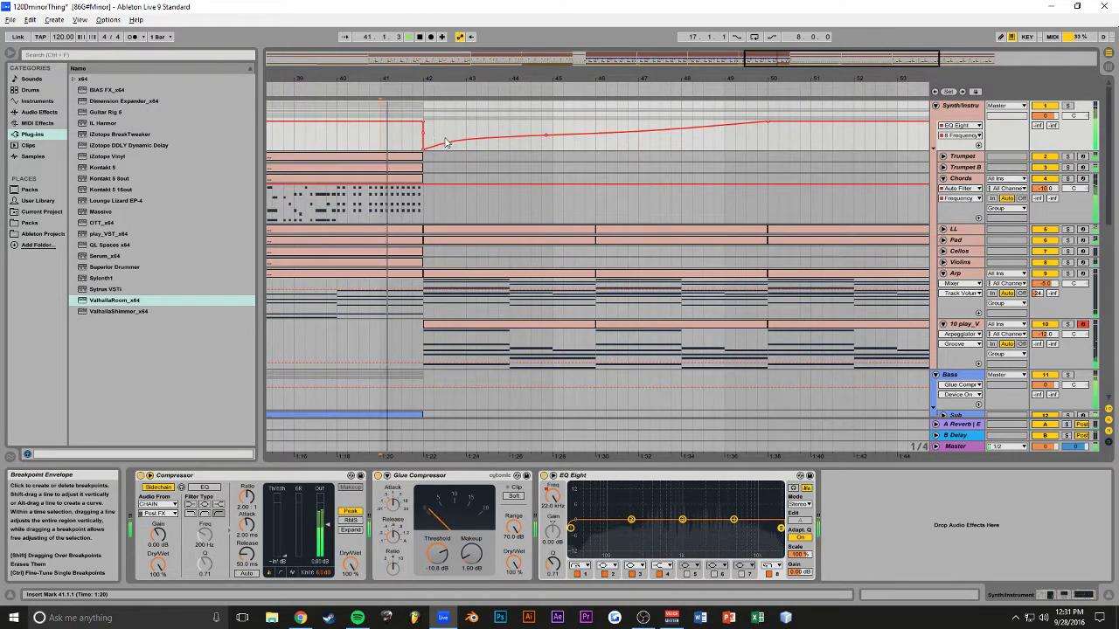
pyautogui.hotkey('ctrl', 's')
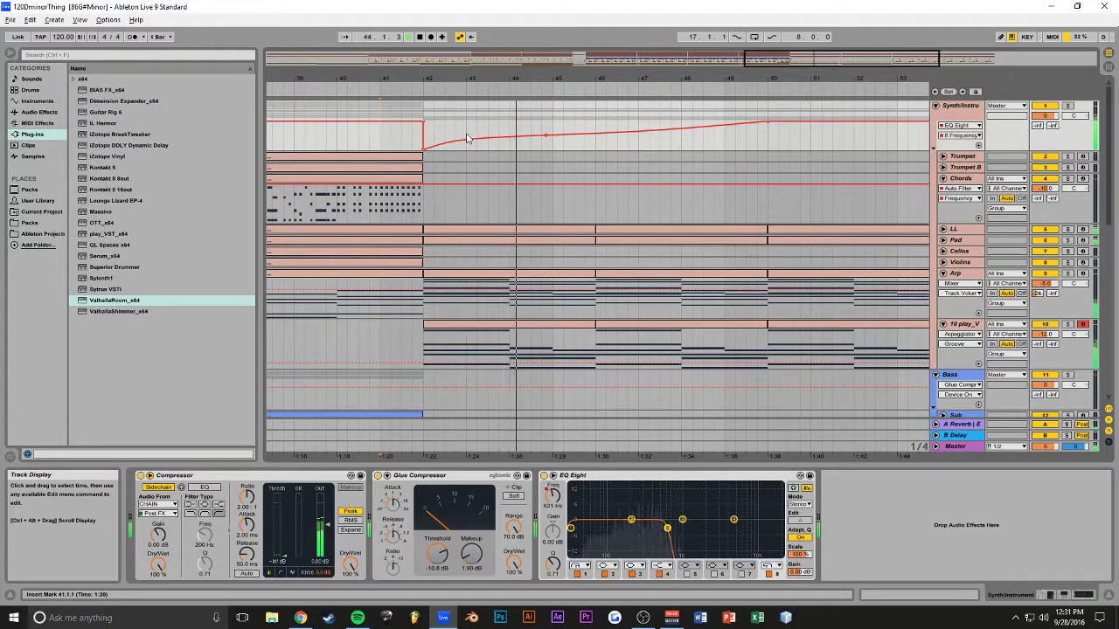
pyautogui.scroll(-2, 482, 160)
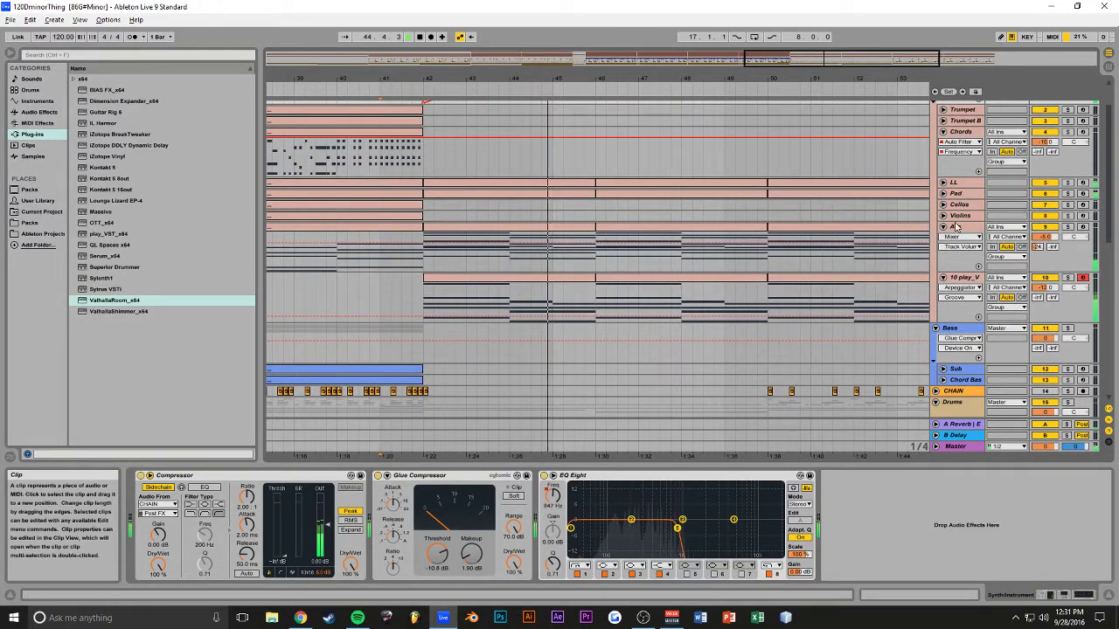
pyautogui.click(963, 278)
pyautogui.hotkey('ctrl', 't')
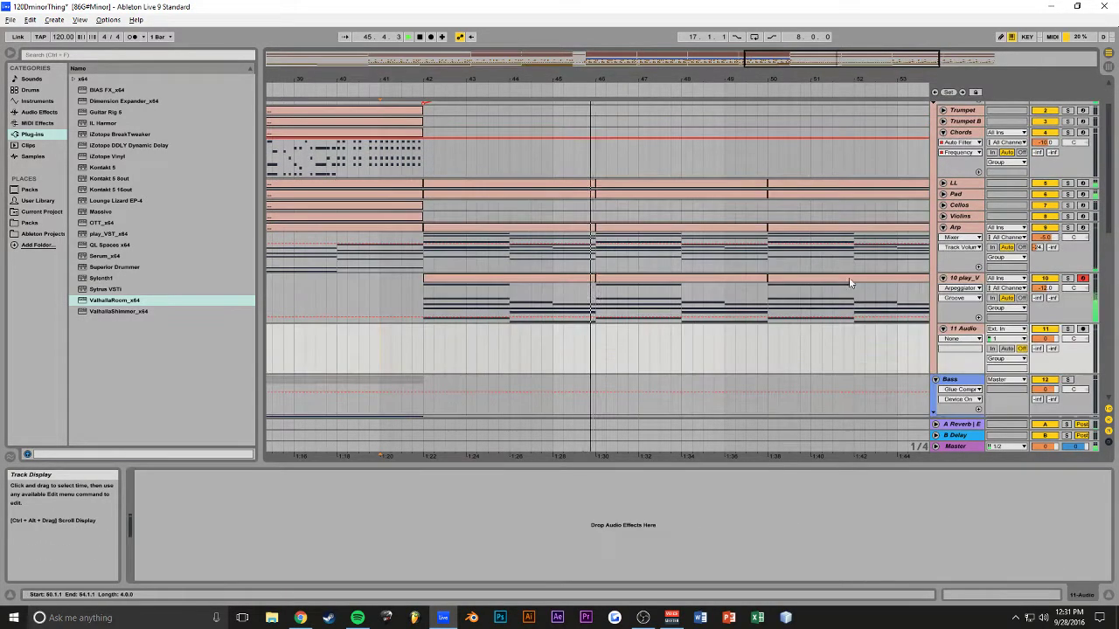
pyautogui.click(950, 328)
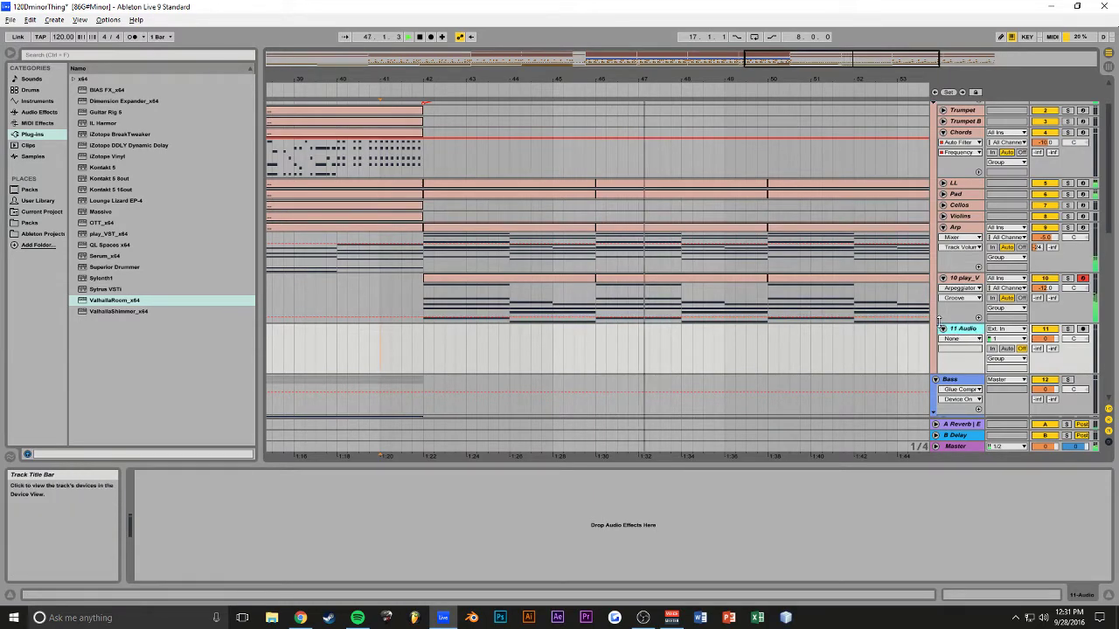
pyautogui.press('Delete')
# Insert a MIDI track below track 10, remove the stray audio track, and name the new MIDI track Pluck.
pyautogui.click(871, 289)
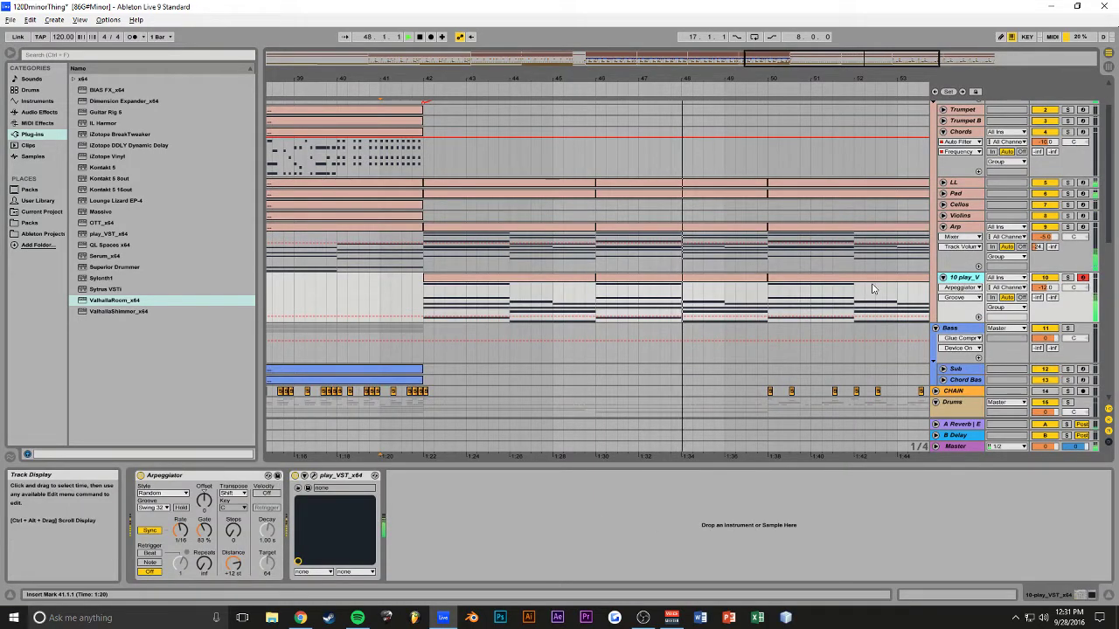
pyautogui.hotkey('ctrl', 'shift', 't')
pyautogui.hotkey('ctrl', 't')
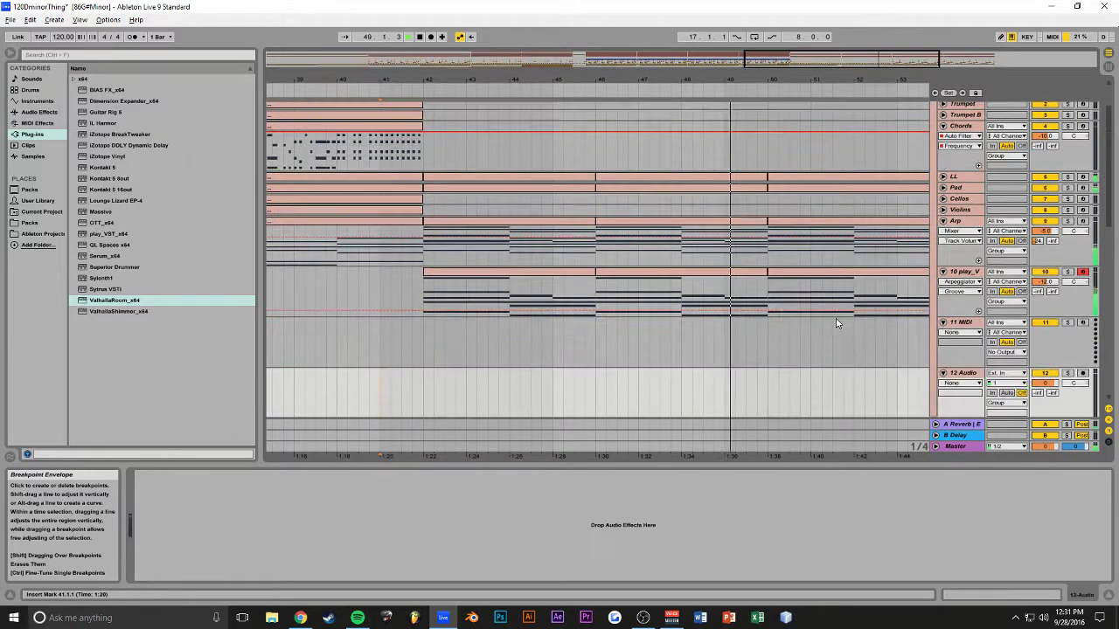
pyautogui.click(951, 371)
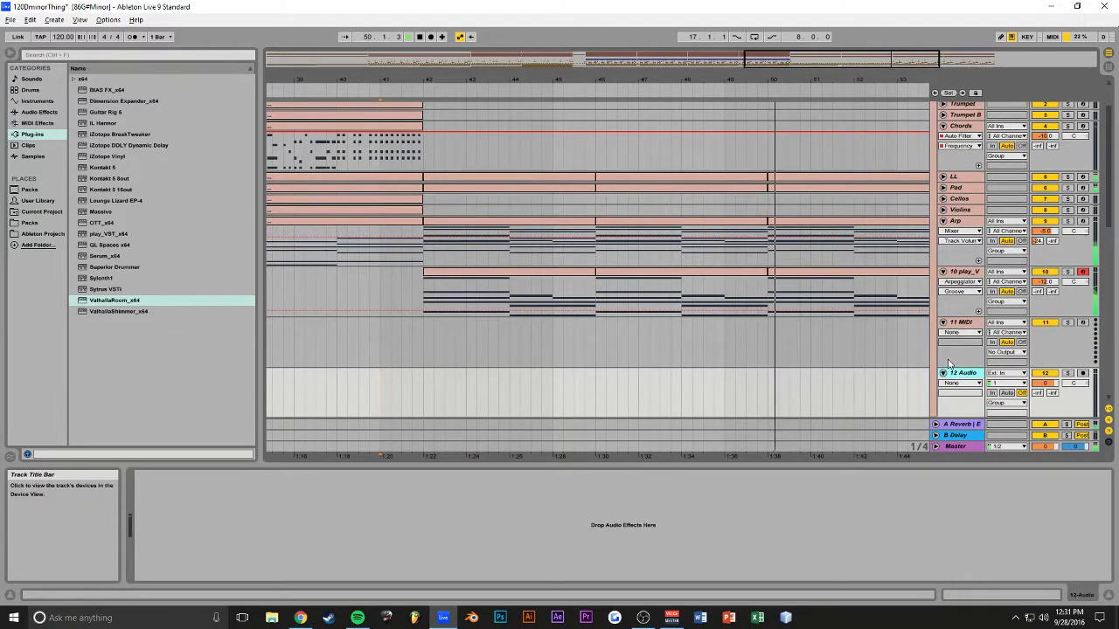
pyautogui.press('Delete')
pyautogui.write('Pi')
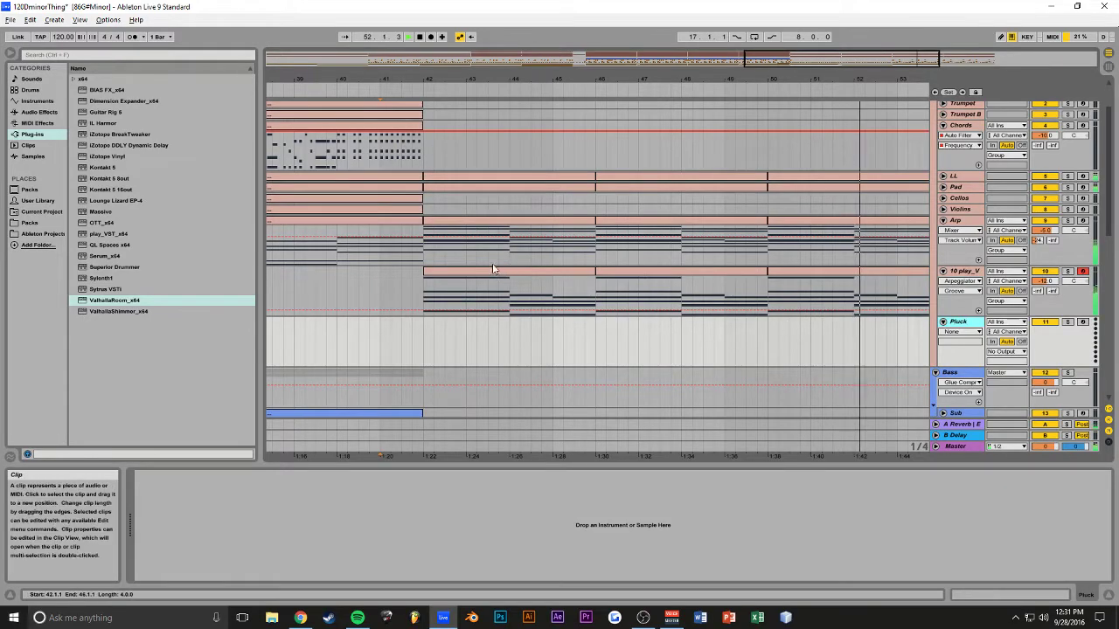
# Copy the four-bar clip at bar 42 from track 10 onto the Pluck track and save the set.
pyautogui.click(490, 259)
pyautogui.moveTo(489, 260); pyautogui.dragTo(520, 318)
pyautogui.moveTo(849, 58); pyautogui.dragTo(842, 33)
pyautogui.hotkey('ctrl', 's')
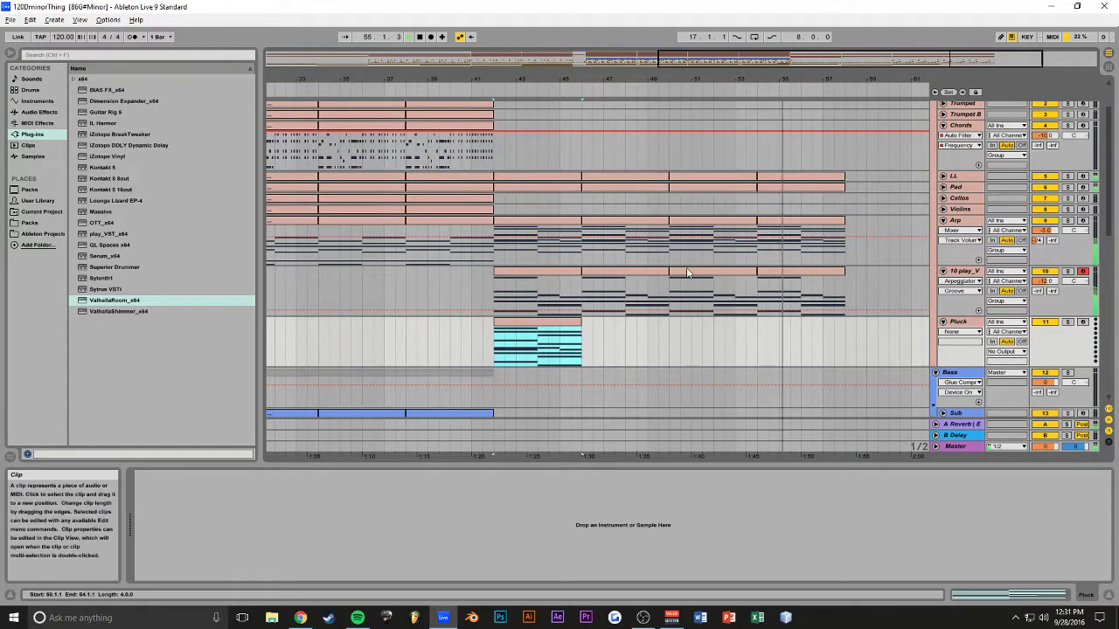
pyautogui.hotkey('ctrl', 'd')
pyautogui.hotkey('ctrl', 'd')
pyautogui.hotkey('ctrl', 'd')
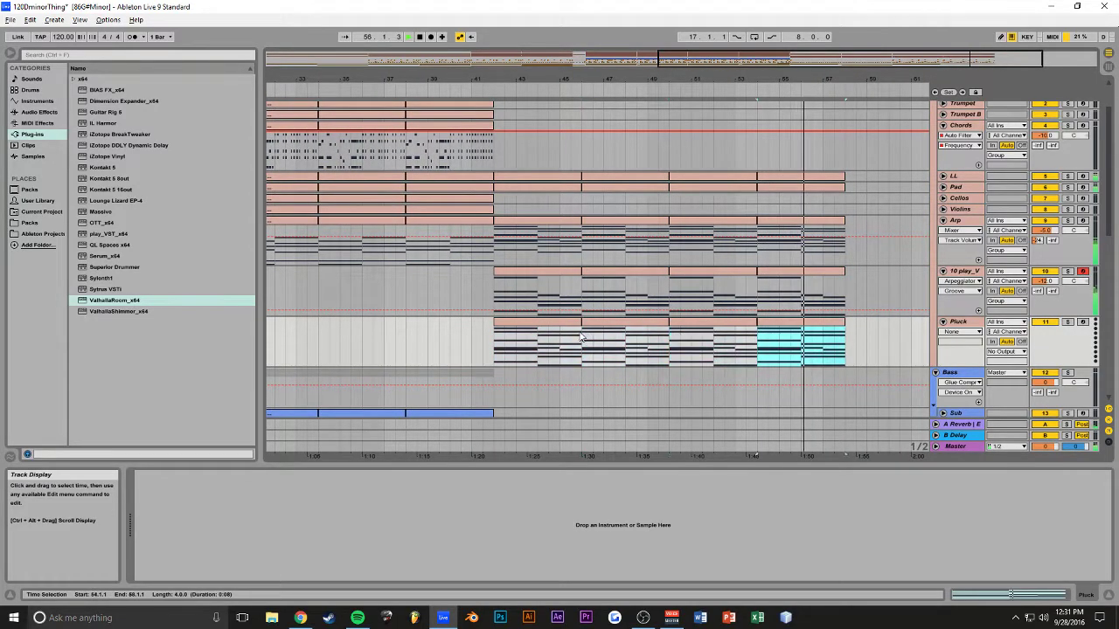
pyautogui.hotkey('ctrl', 'z')
pyautogui.hotkey('ctrl', 'z')
pyautogui.hotkey('ctrl', 'z')
# Open the Pluck clip's notes and shorten every note of the first chord to an eighth note.
pyautogui.doubleClick(540, 322)
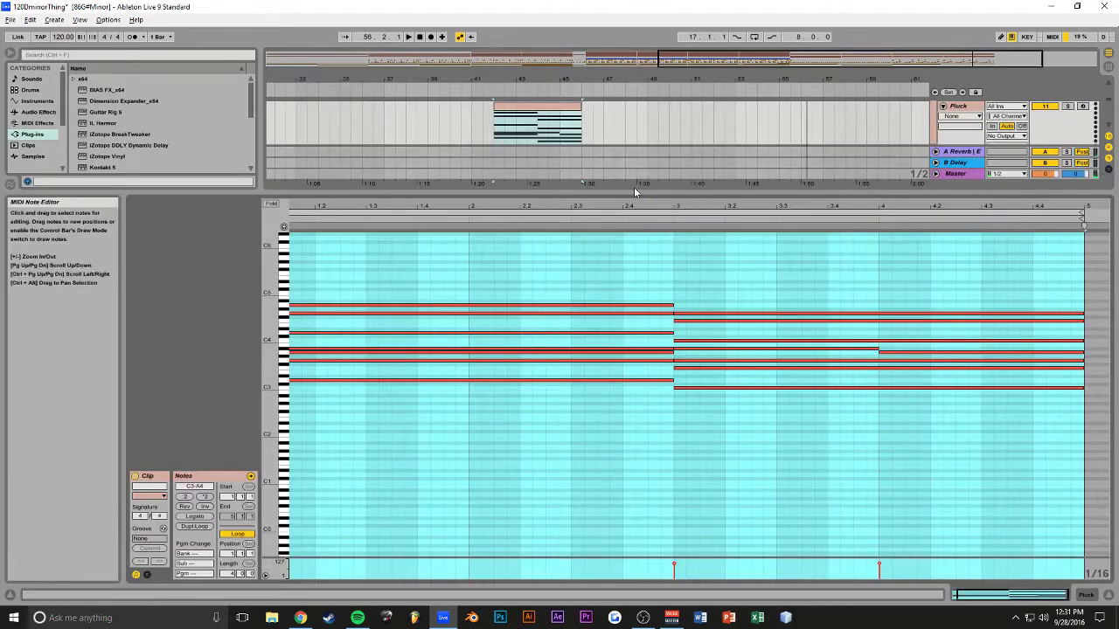
pyautogui.moveTo(617, 275); pyautogui.dragTo(564, 446)
pyautogui.moveTo(671, 380); pyautogui.dragTo(291, 395)
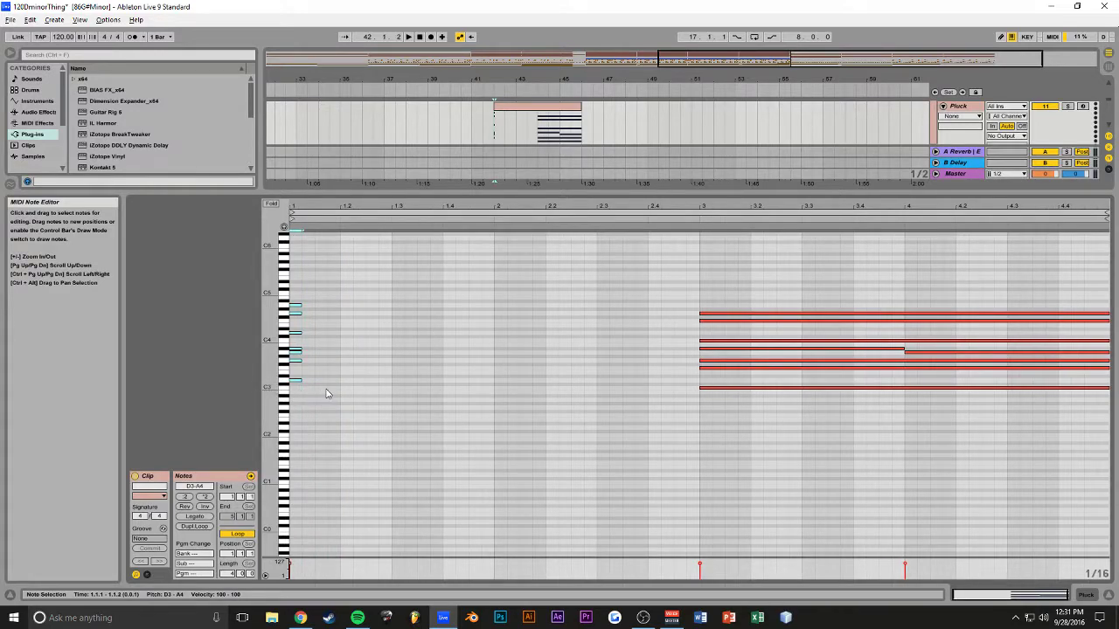
pyautogui.moveTo(300, 381); pyautogui.dragTo(315, 381)
# Duplicate the first eighth-note chord seven times to fill bar 1 of the clip.
pyautogui.hotkey('ctrl', 'd')
pyautogui.hotkey('ctrl', 'd')
pyautogui.hotkey('ctrl', 'd')
pyautogui.hotkey('ctrl', 'd')
pyautogui.hotkey('ctrl', 'd')
pyautogui.hotkey('ctrl', 'd')
pyautogui.hotkey('ctrl', 'd')
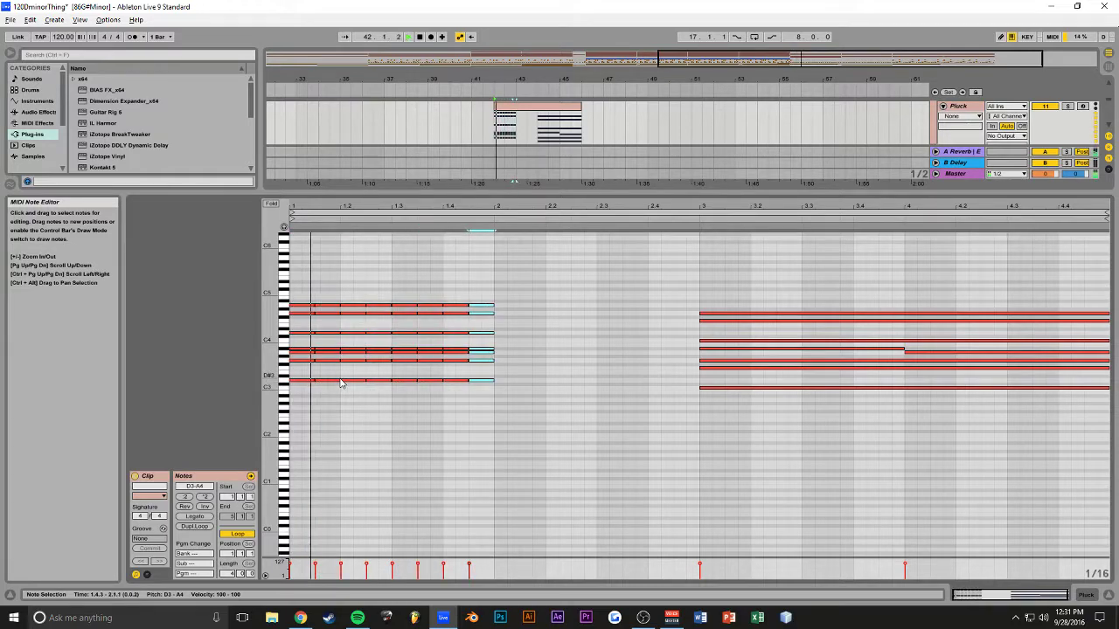
# Duplicate all of bar 1's repeated chords into bar 2 of the Pluck clip.
pyautogui.moveTo(495, 291); pyautogui.dragTo(284, 400)
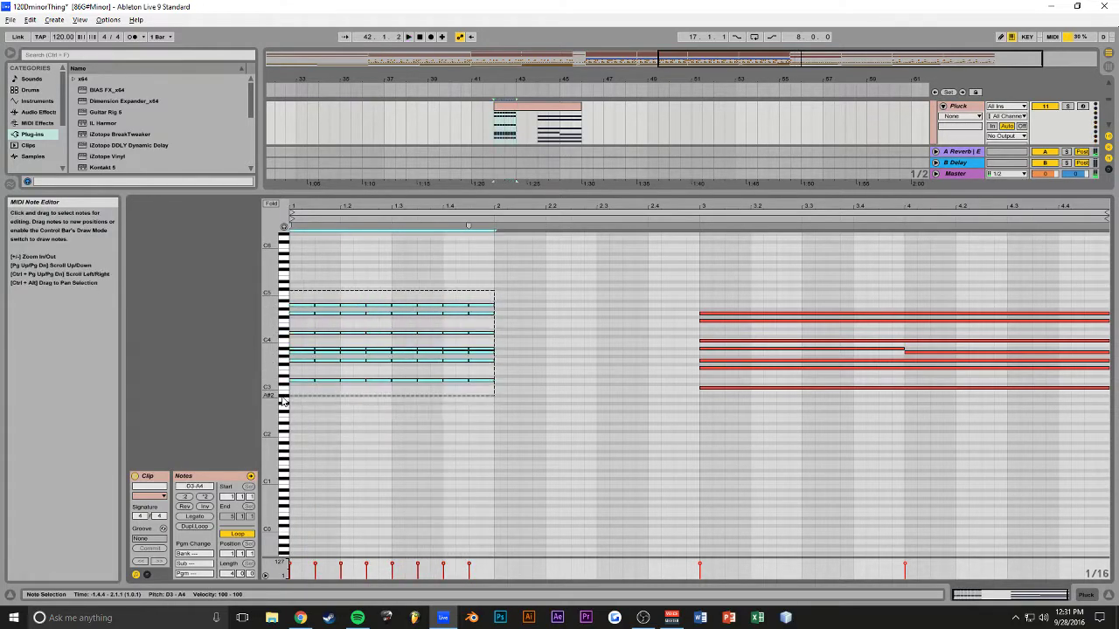
pyautogui.hotkey('ctrl', 'd')
pyautogui.hotkey('ctrl', 'z')
pyautogui.moveTo(492, 297); pyautogui.dragTo(285, 401)
pyautogui.hotkey('ctrl', 'd')
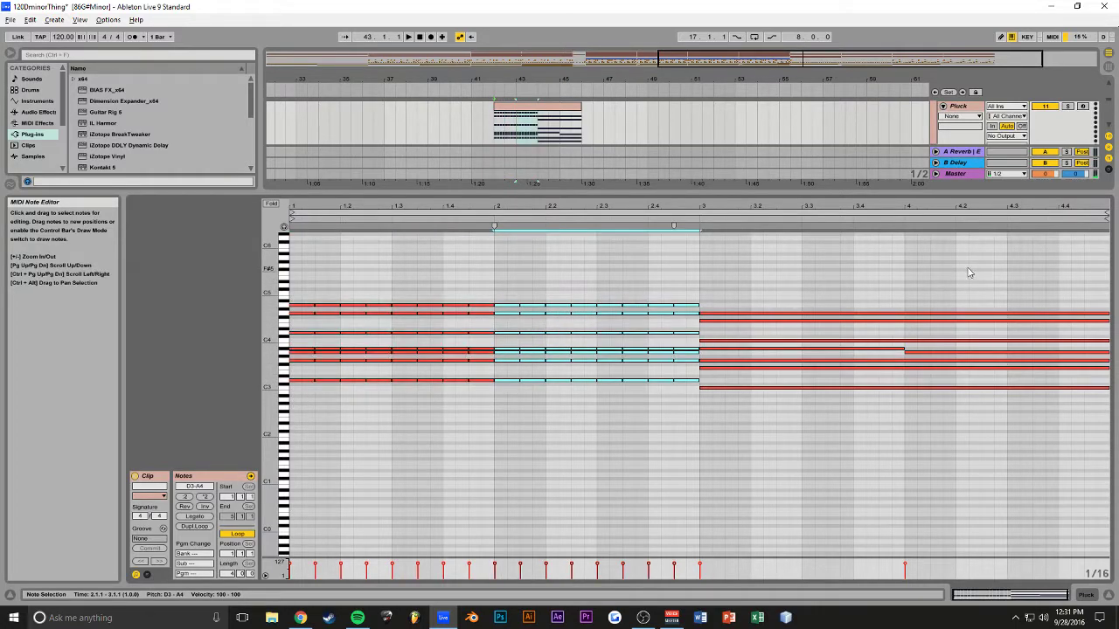
pyautogui.hotkey('ctrl', 'd')
# Shorten the notes of the second chord, starting at bar 3, to eighth notes.
pyautogui.moveTo(914, 289); pyautogui.dragTo(830, 427)
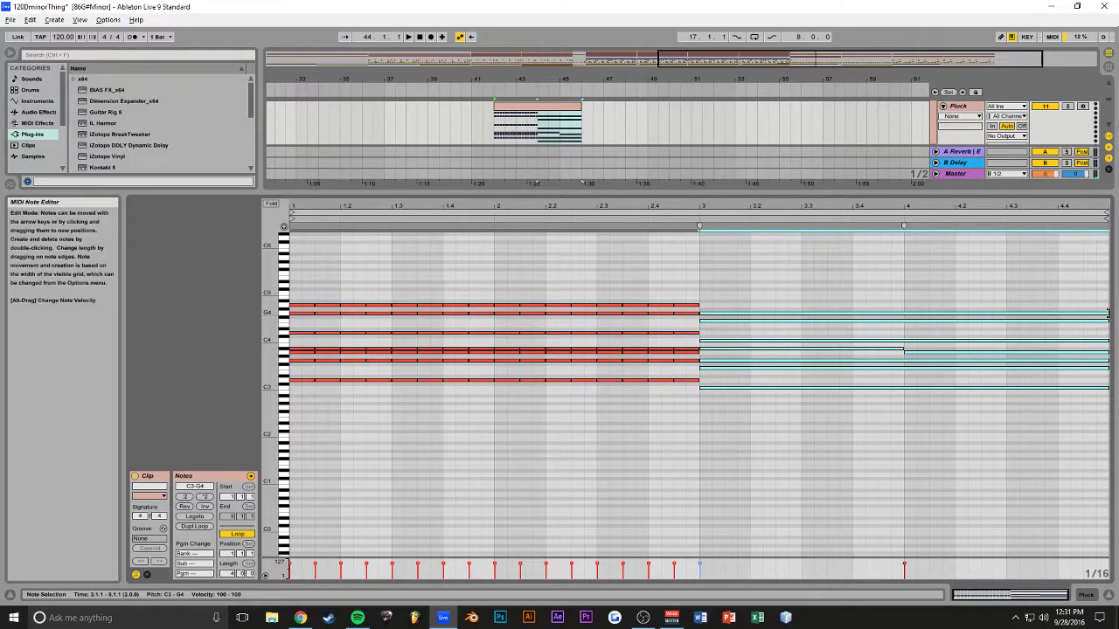
pyautogui.moveTo(1103, 339); pyautogui.dragTo(911, 326)
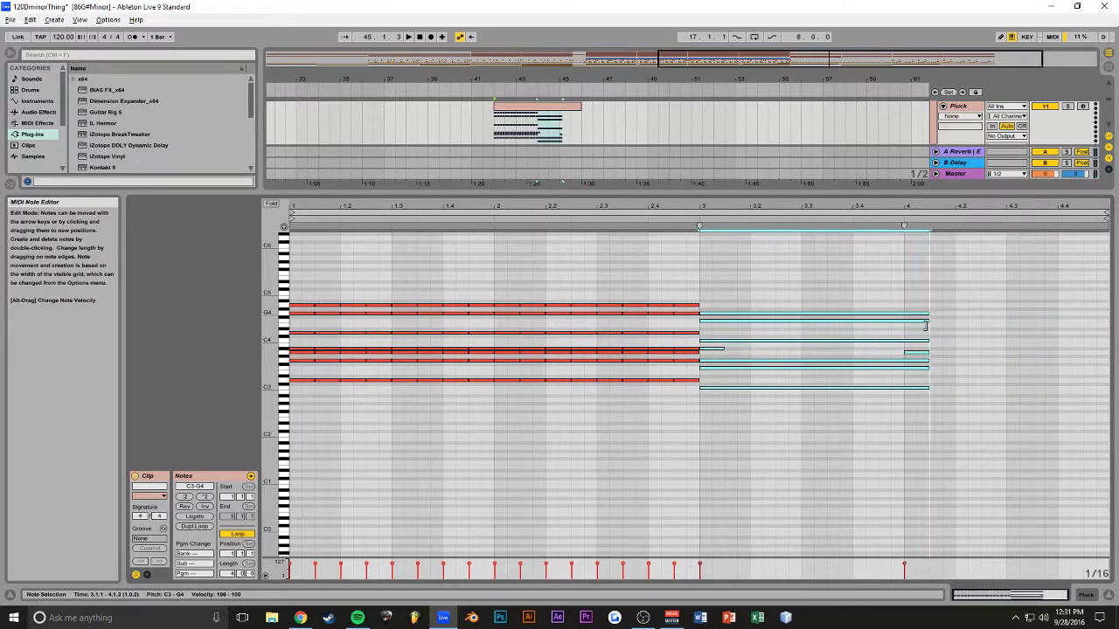
pyautogui.moveTo(879, 282); pyautogui.dragTo(853, 426)
pyautogui.moveTo(929, 390); pyautogui.dragTo(724, 389)
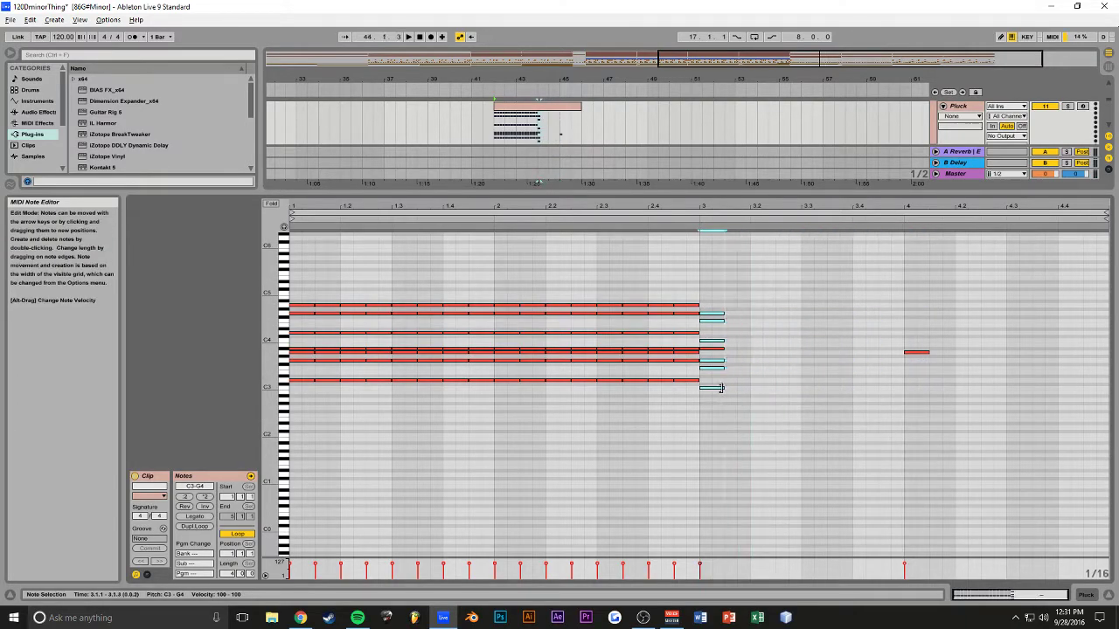
pyautogui.hotkey('ctrl', 'd')
pyautogui.hotkey('ctrl', 'd')
pyautogui.hotkey('ctrl', 'd')
pyautogui.hotkey('ctrl', 'd')
pyautogui.hotkey('ctrl', 'z')
pyautogui.hotkey('ctrl', 'z')
pyautogui.hotkey('ctrl', 'z')
pyautogui.hotkey('ctrl', 'z')
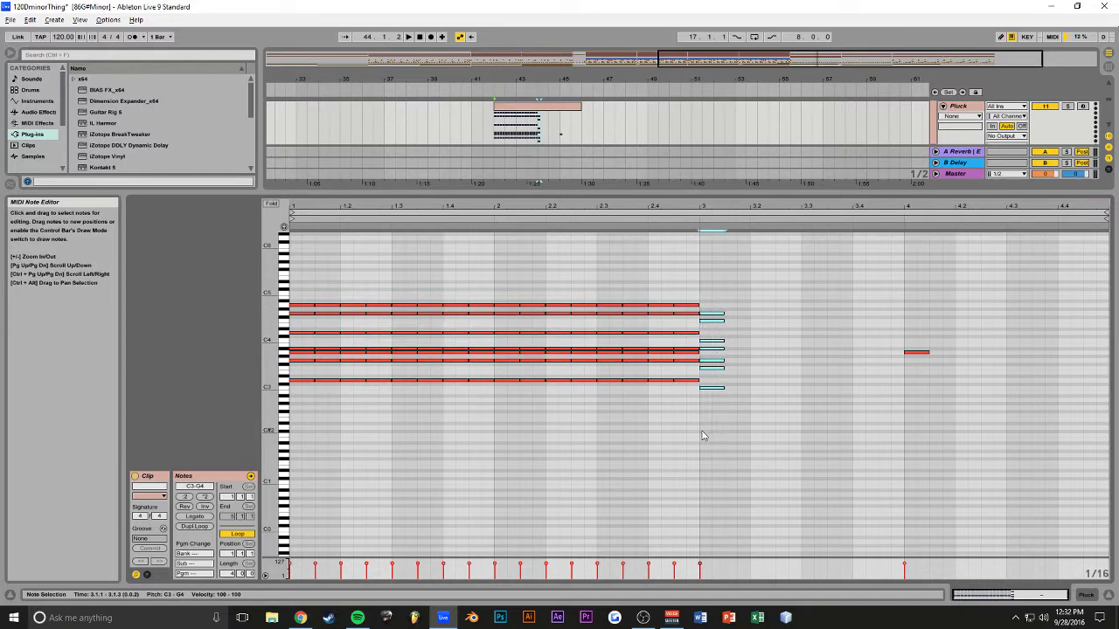
# Duplicate the bar 3 eighth-note chord eight times so it repeats through bar 3 and onto the start of bar 4.
pyautogui.hotkey('ctrl', 'd')
pyautogui.hotkey('ctrl', 'd')
pyautogui.hotkey('ctrl', 'd')
pyautogui.hotkey('ctrl', 'd')
pyautogui.hotkey('ctrl', 'd')
pyautogui.hotkey('ctrl', 'd')
pyautogui.hotkey('ctrl', 'd')
pyautogui.hotkey('ctrl', 'd')
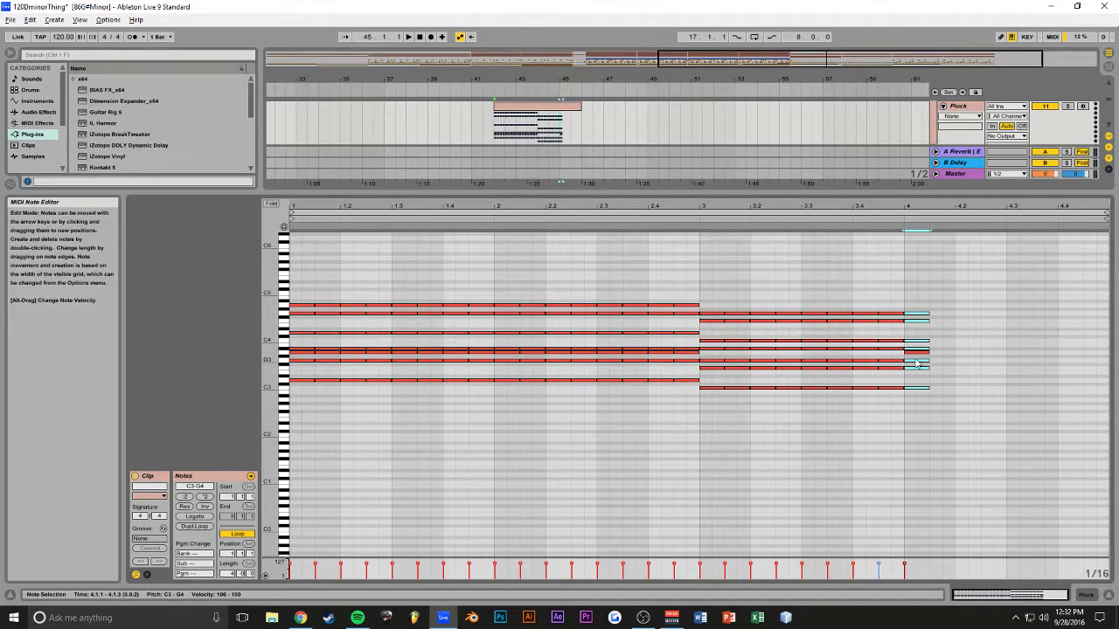
# Drop the upper of the two adjacent middle notes from the bar 4 chord and repeat that eighth-note chord to the clip's end.
pyautogui.moveTo(944, 295); pyautogui.dragTo(925, 409)
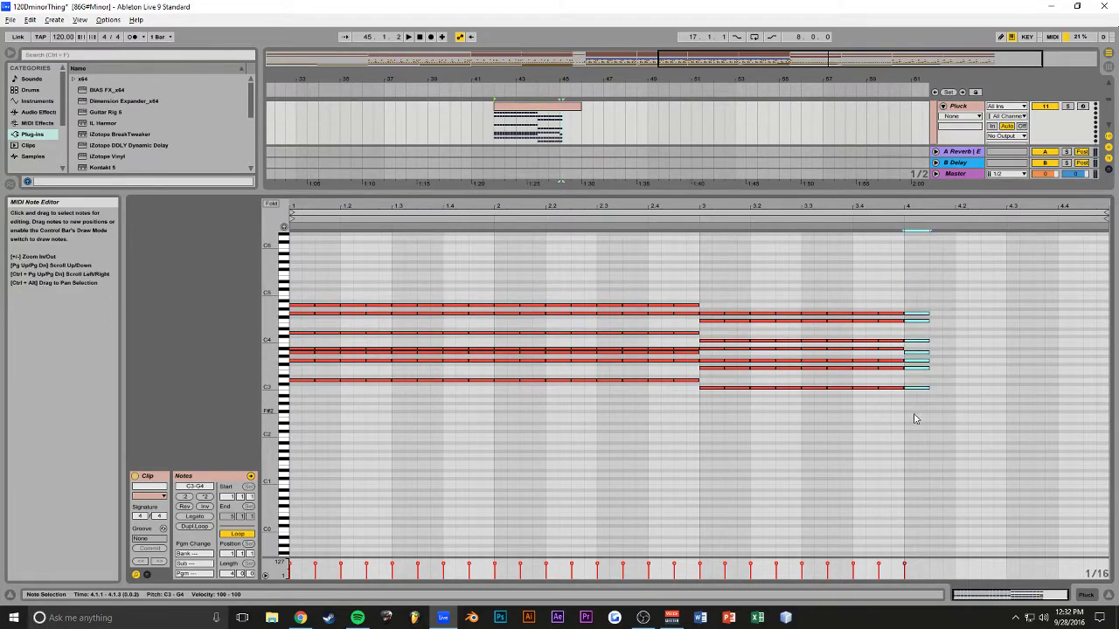
pyautogui.hotkey('ctrl', 'd')
pyautogui.hotkey('ctrl', 'd')
pyautogui.hotkey('ctrl', 'd')
pyautogui.hotkey('ctrl', 'd')
pyautogui.hotkey('ctrl', 'd')
pyautogui.hotkey('ctrl', 'd')
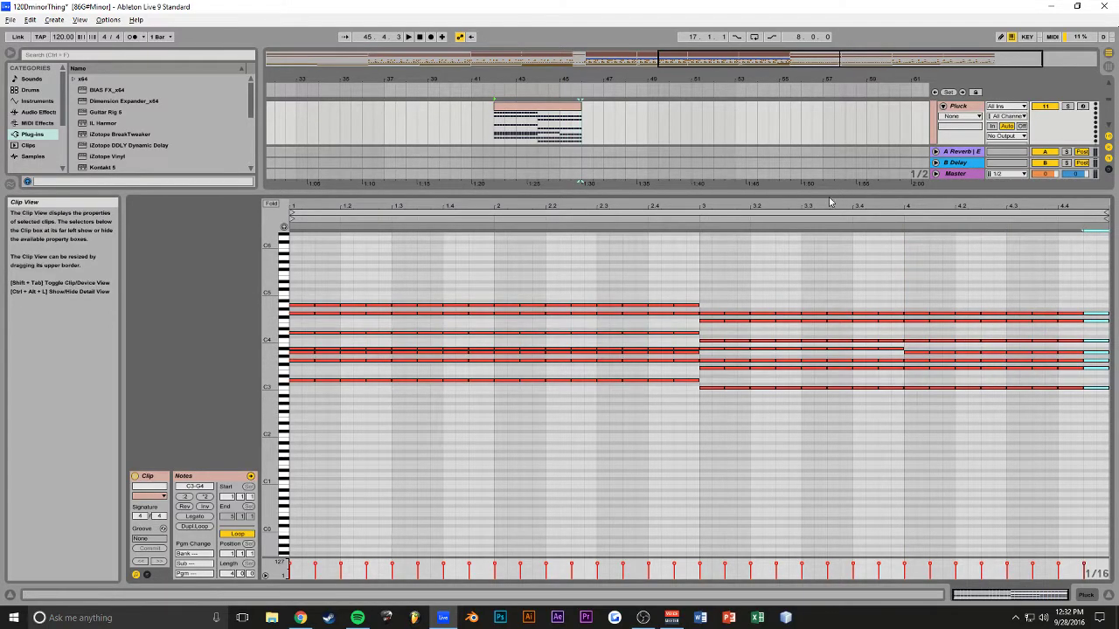
# Shrink the note editor, save the set, and load the Sylenth1 instrument onto the Pluck track.
pyautogui.moveTo(831, 194); pyautogui.dragTo(823, 465)
pyautogui.scroll(3, 572, 254)
pyautogui.hotkey('ctrl', 's')
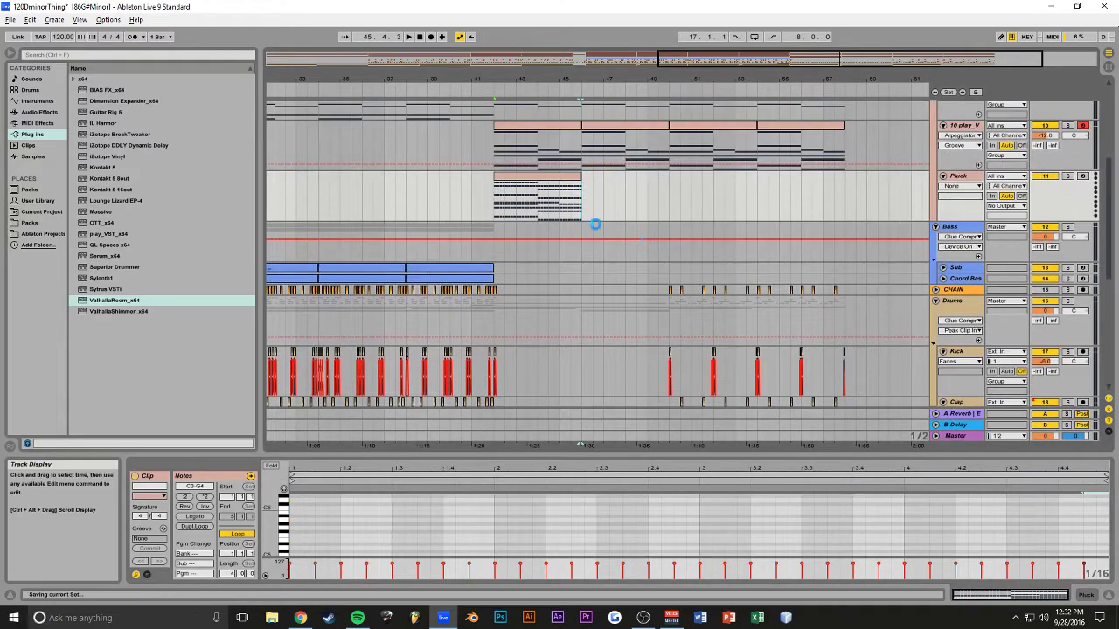
pyautogui.moveTo(102, 280); pyautogui.dragTo(180, 270)
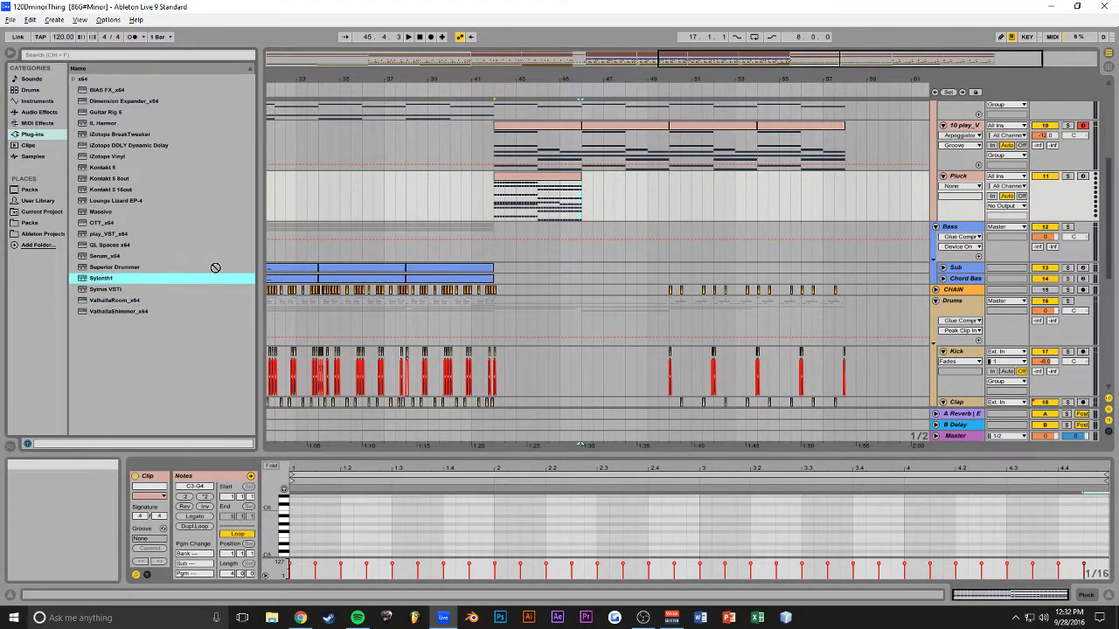
pyautogui.moveTo(519, 200); pyautogui.dragTo(520, 199)
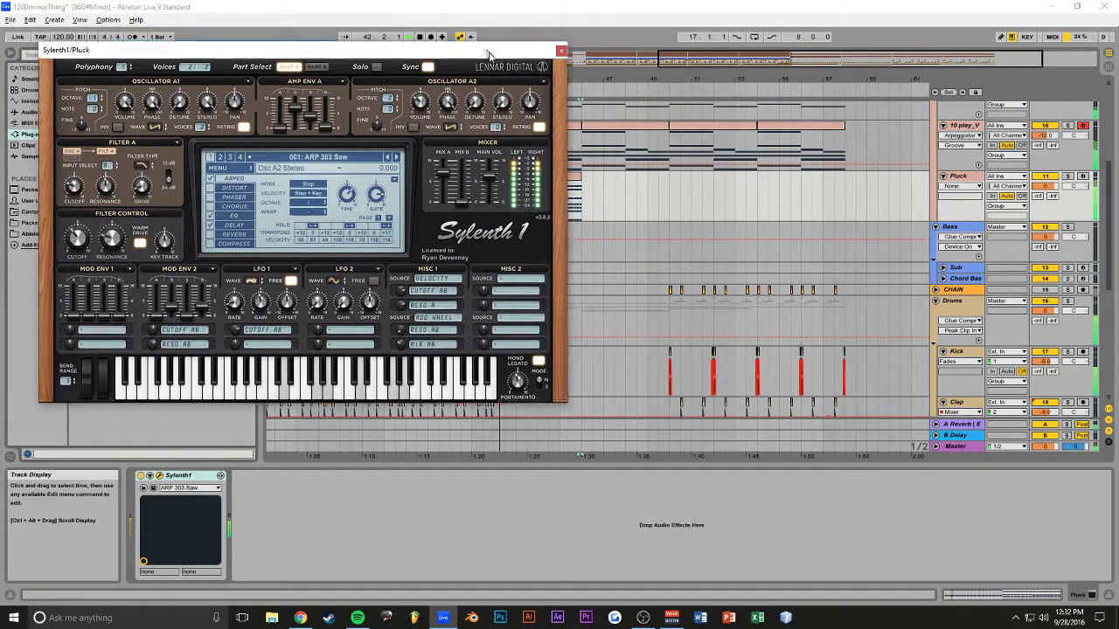
pyautogui.click(577, 68)
# Duplicate the Pluck clip back to back from bar 46 onward along its track.
pyautogui.click(547, 177)
pyautogui.hotkey('ctrl', 'd')
pyautogui.hotkey('ctrl', 'd')
pyautogui.hotkey('ctrl', 'd')
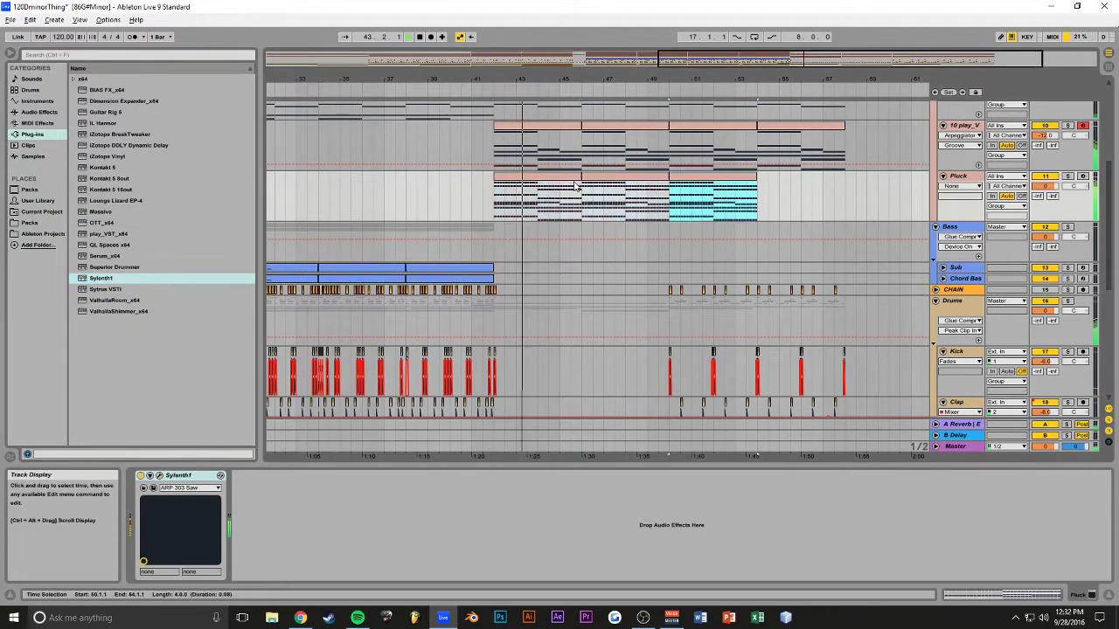
# Solo the Pluck track and play its duplicated clips, including the one starting at bar 50.
pyautogui.click(1067, 176)
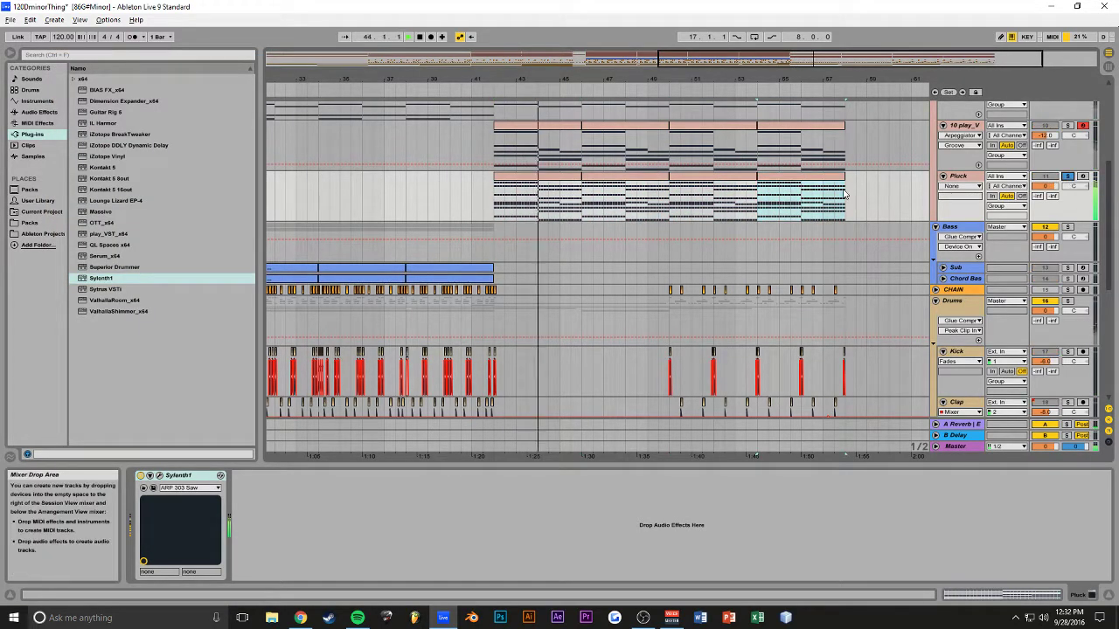
pyautogui.click(587, 162)
pyautogui.click(591, 176)
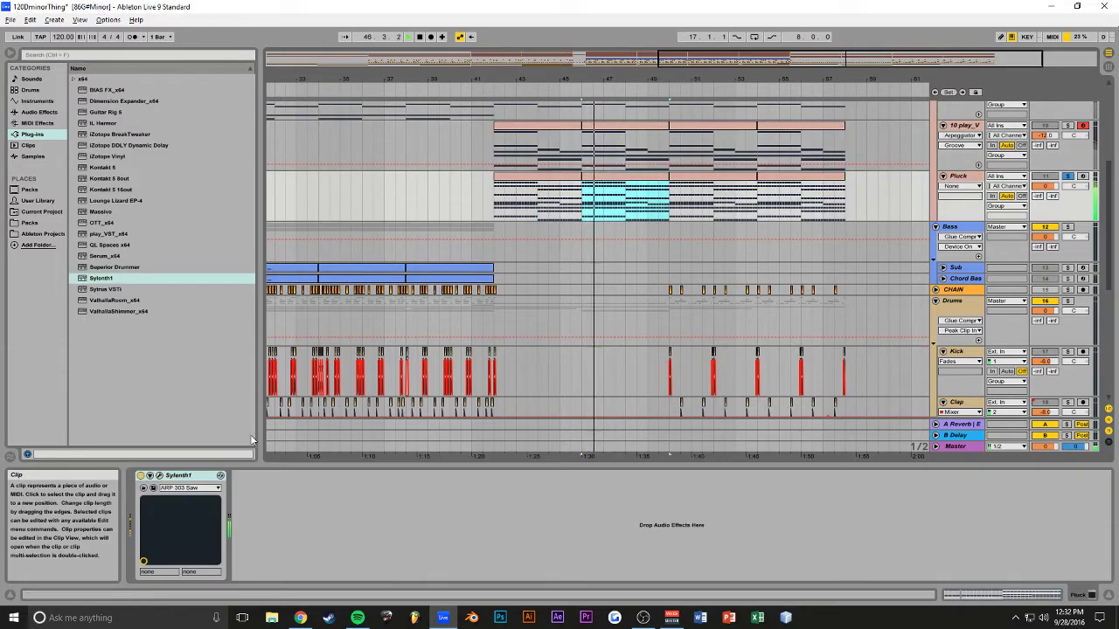
pyautogui.scroll(5, 579, 295)
pyautogui.scroll(-1, 682, 325)
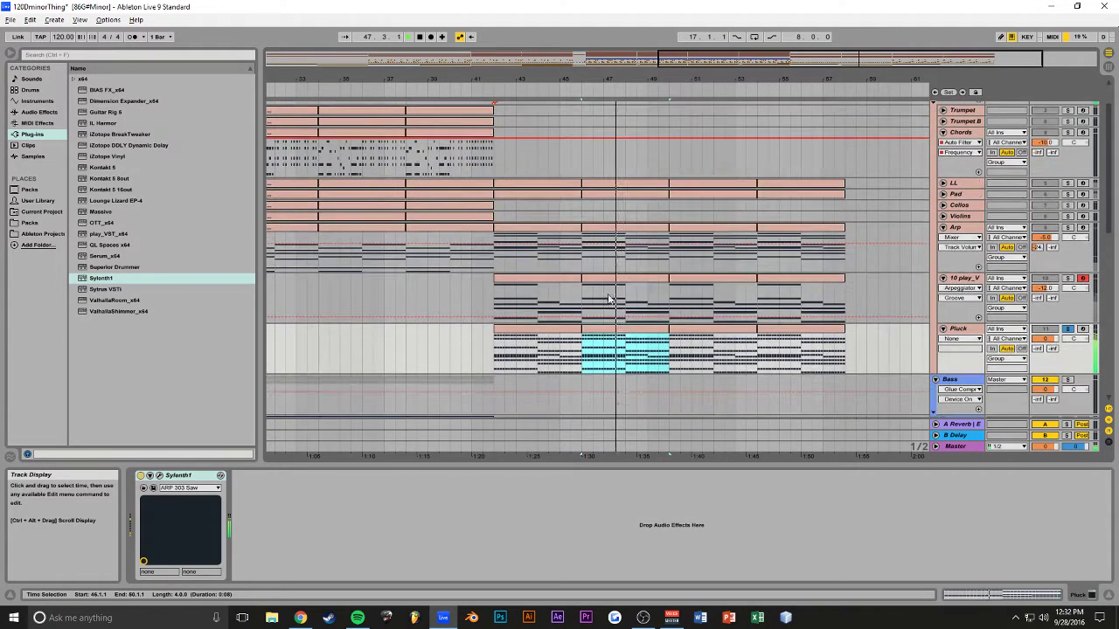
pyautogui.click(672, 301)
pyautogui.press('space')
pyautogui.press('space')
pyautogui.doubleClick(687, 329)
pyautogui.press('space')
# Open the Pluck track's Sylenth1 window, start from the Init patch, and route Mod Env 1 to Cutoff A.
pyautogui.click(1079, 594)
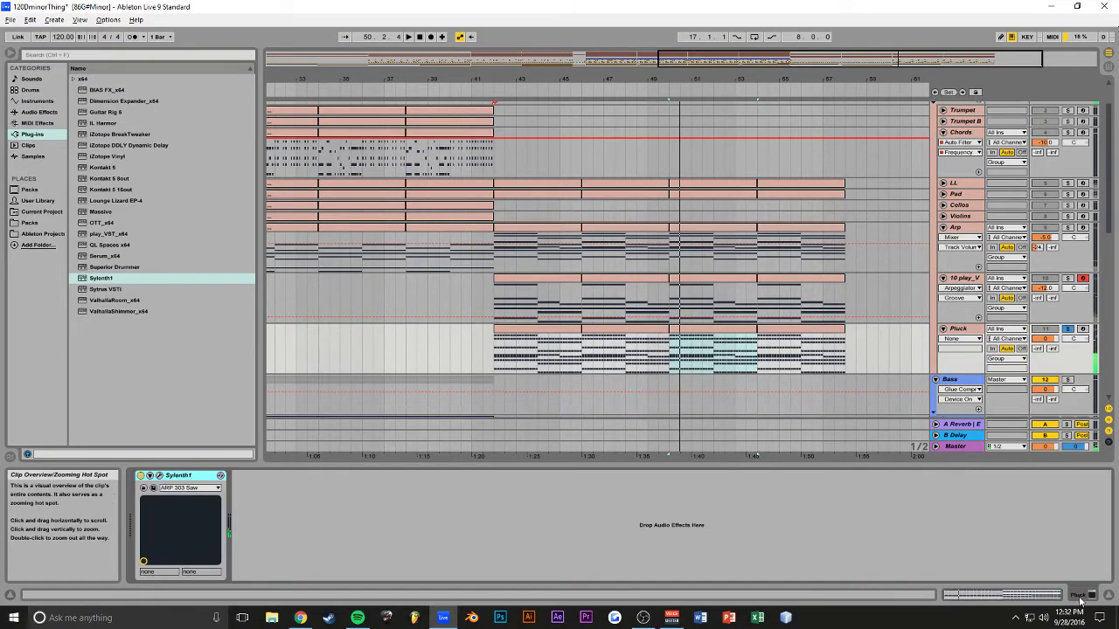
pyautogui.click(159, 477)
pyautogui.press('space')
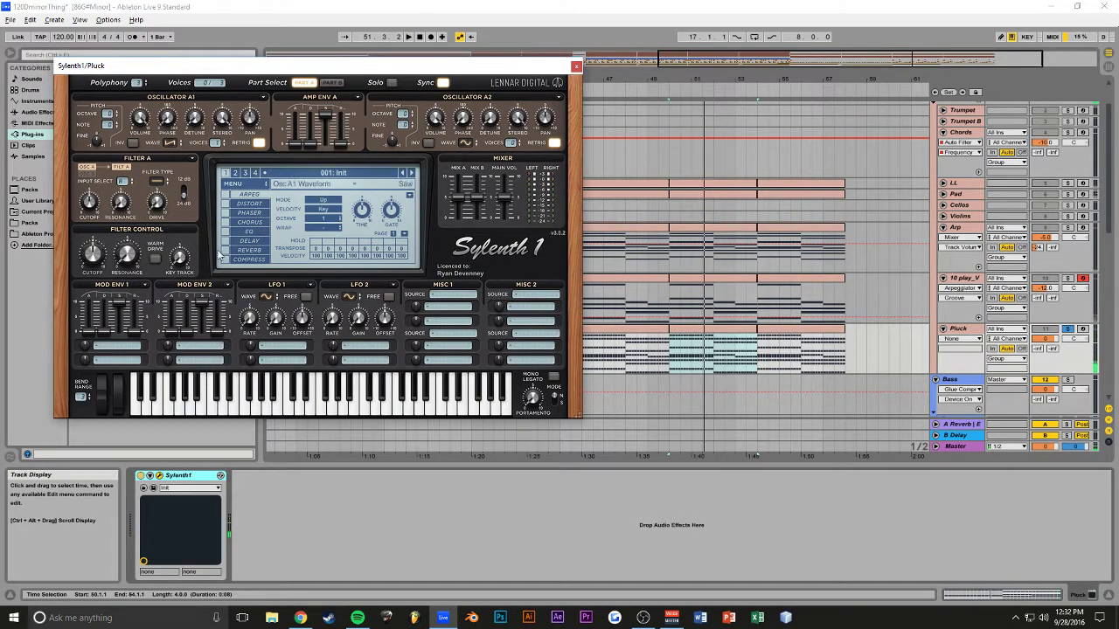
pyautogui.click(111, 352)
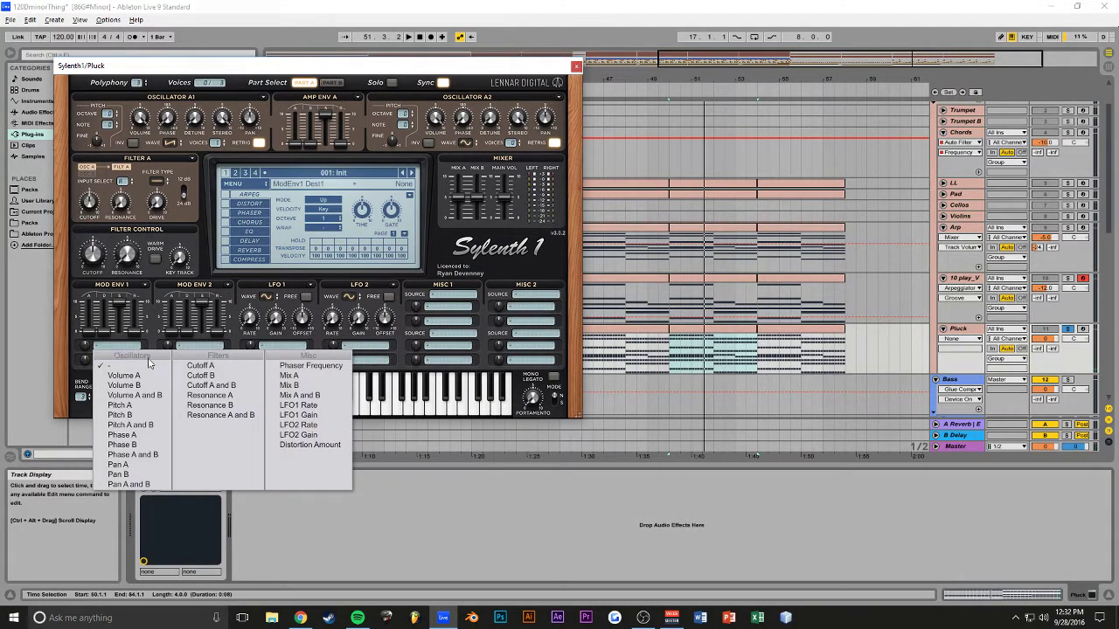
pyautogui.click(209, 368)
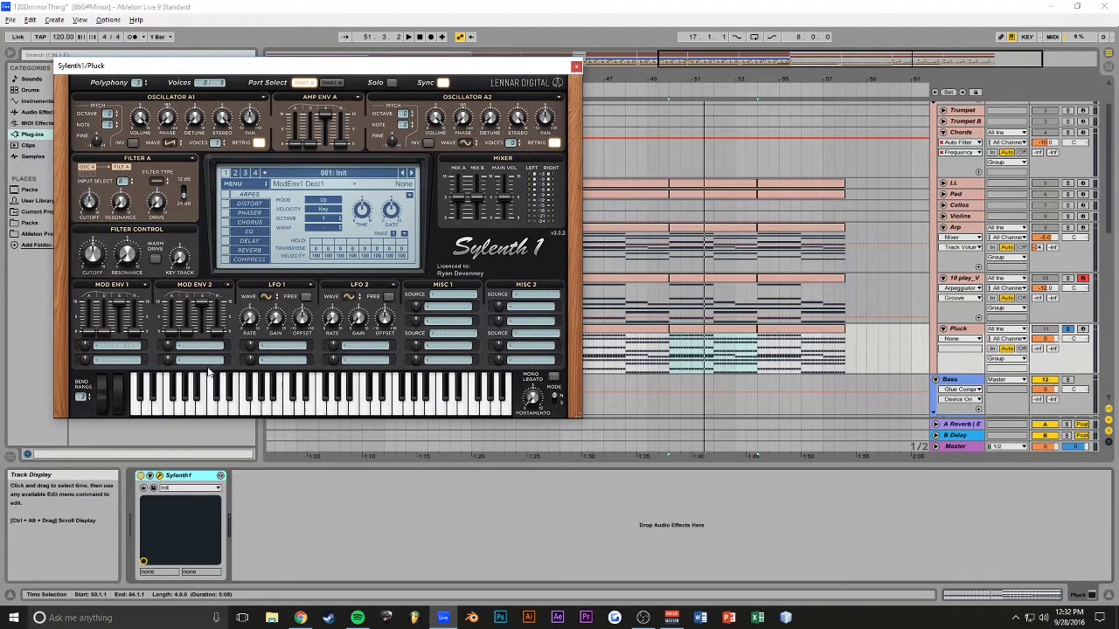
# Set Filter A to lowpass and adjust its cutoff, then shape Mod Env 1 with decay 10, sustain 0 and a raised Cutoff A amount.
pyautogui.click(154, 182)
pyautogui.click(186, 211)
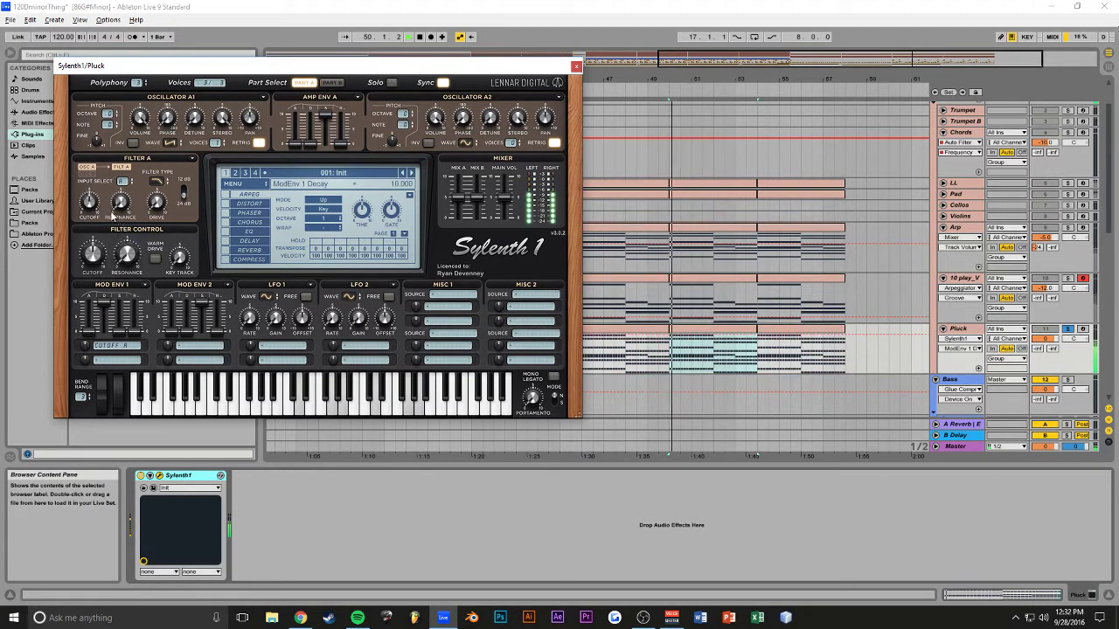
pyautogui.click(91, 203)
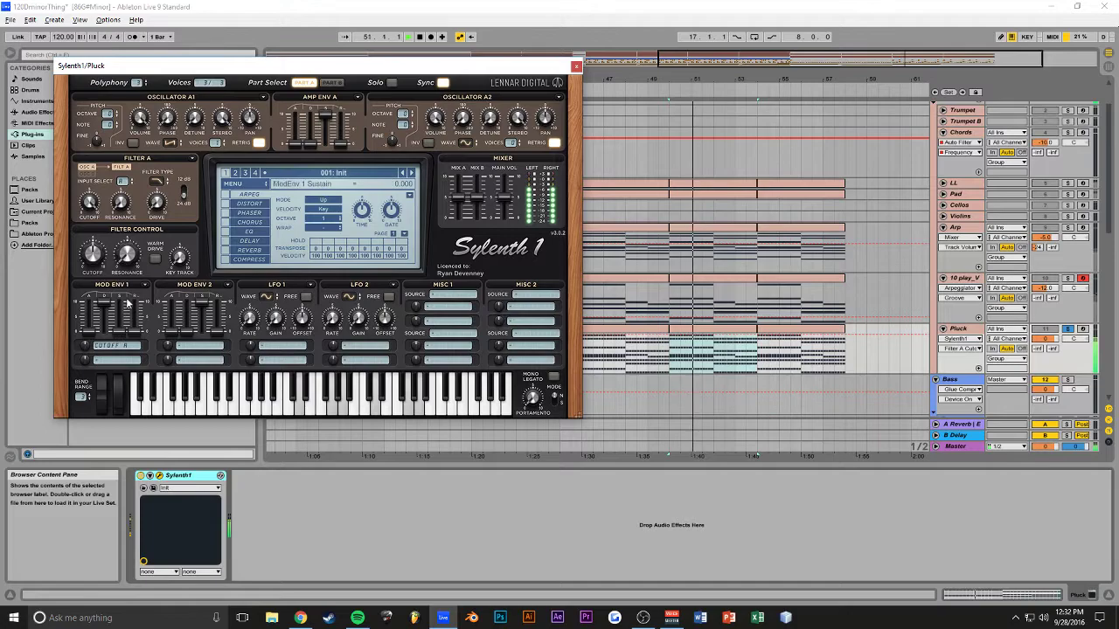
pyautogui.press('space')
pyautogui.moveTo(86, 349); pyautogui.dragTo(109, 250)
pyautogui.press('space')
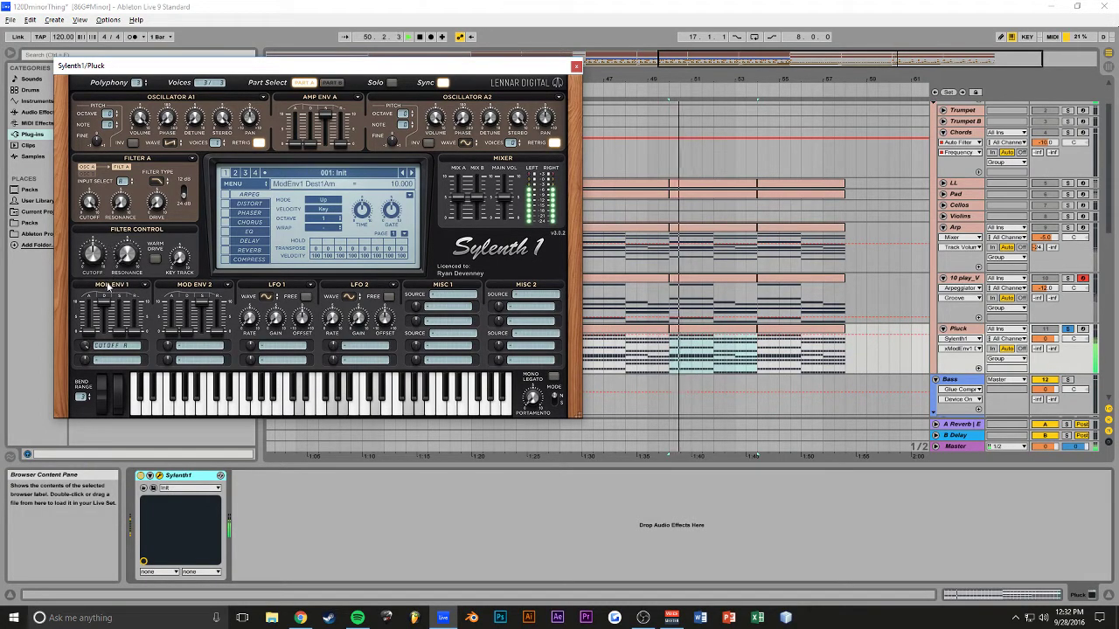
pyautogui.moveTo(118, 206); pyautogui.dragTo(131, 139)
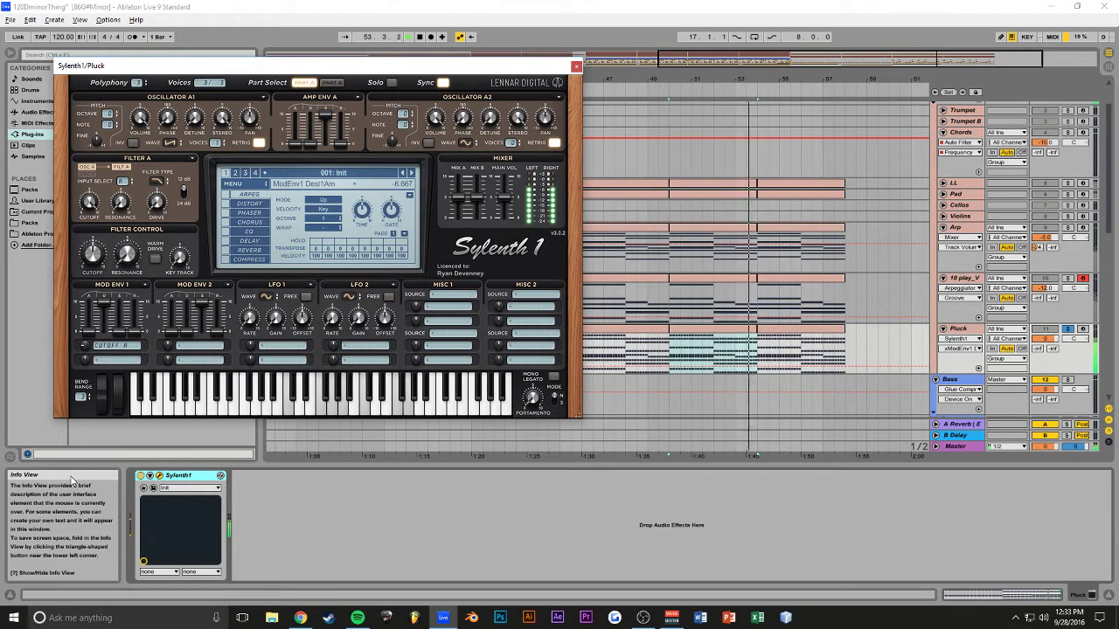
# Raise the Sylenth1 polyphony to 16 and move the plug-in window away from the screen's edge.
pyautogui.moveTo(137, 82); pyautogui.dragTo(153, 6)
pyautogui.moveTo(172, 72); pyautogui.dragTo(146, 6)
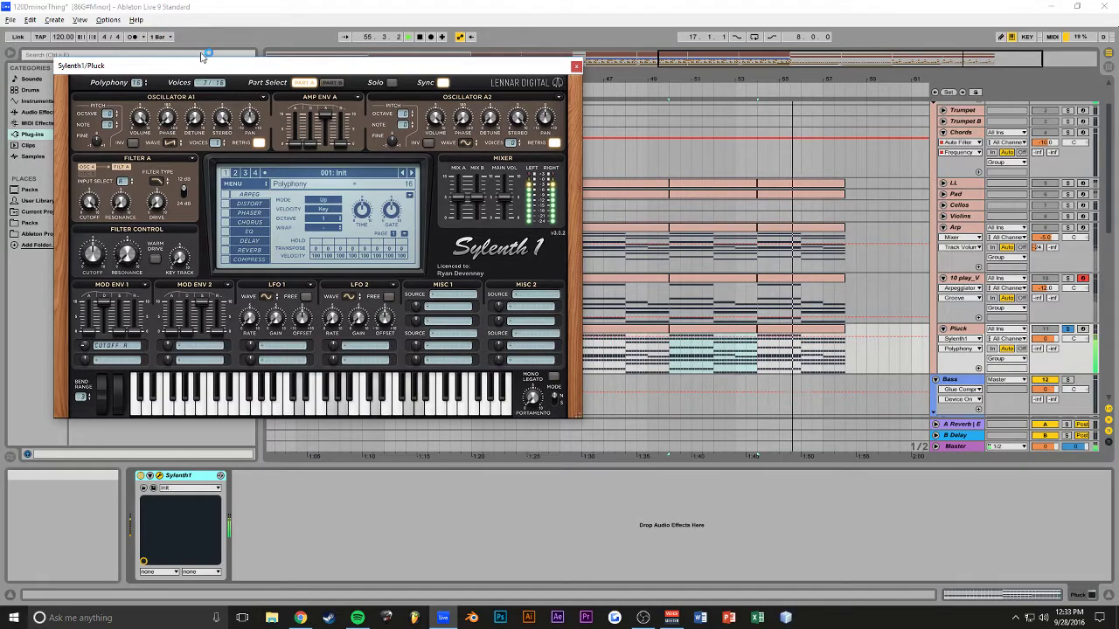
pyautogui.moveTo(208, 67); pyautogui.dragTo(265, 77)
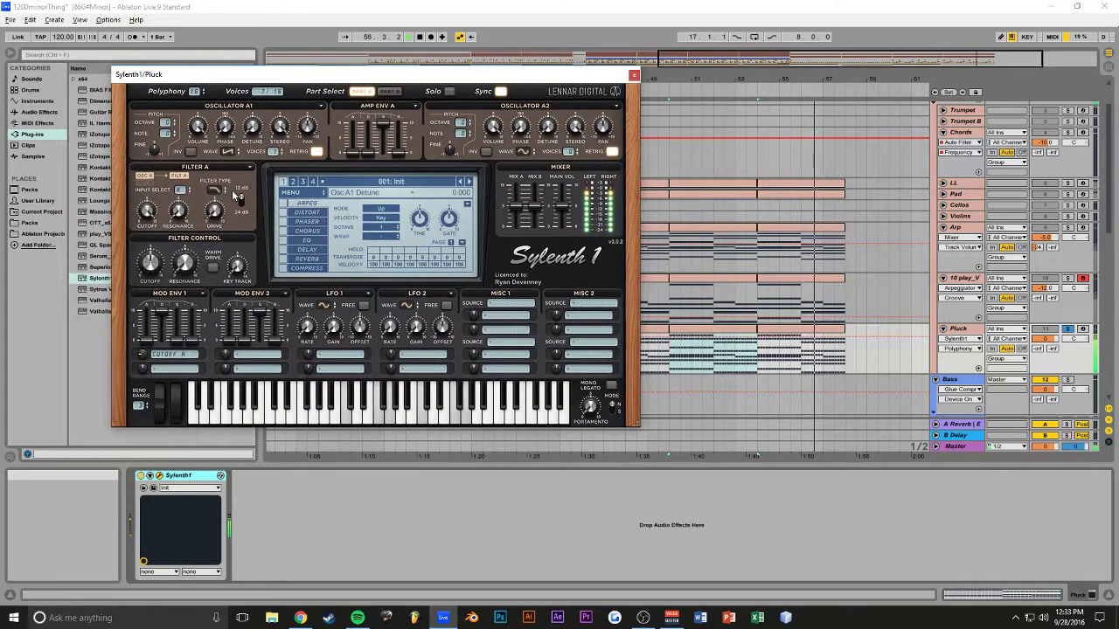
# Raise Oscillator A2 by one octave, adjust its volume, and set its waveform to Saw.
pyautogui.moveTo(165, 123); pyautogui.dragTo(168, 113)
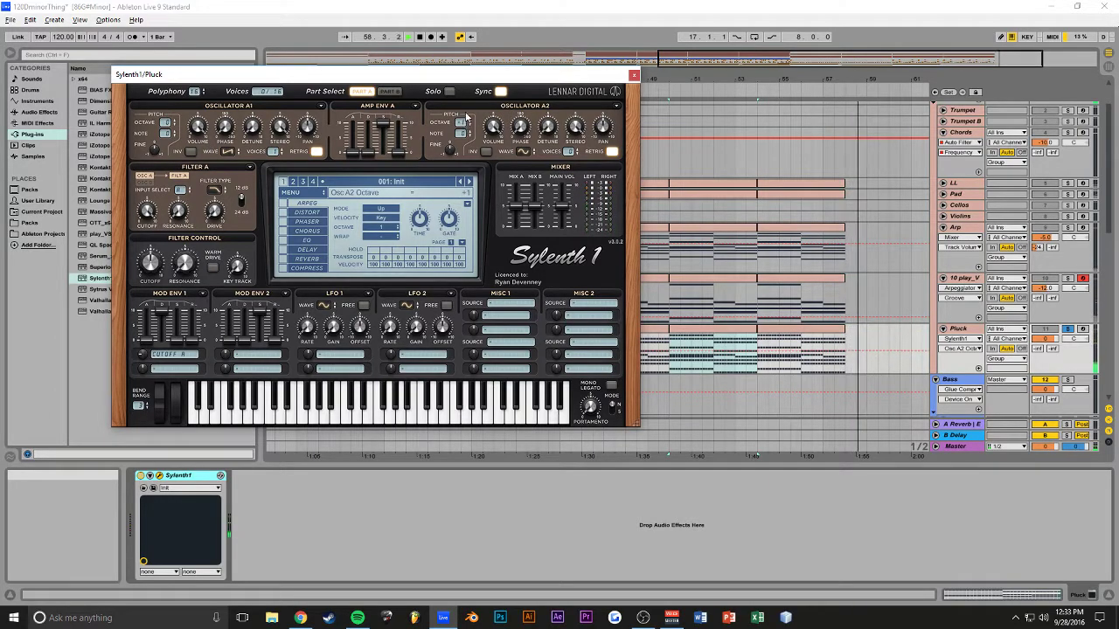
pyautogui.click(492, 125)
pyautogui.click(524, 152)
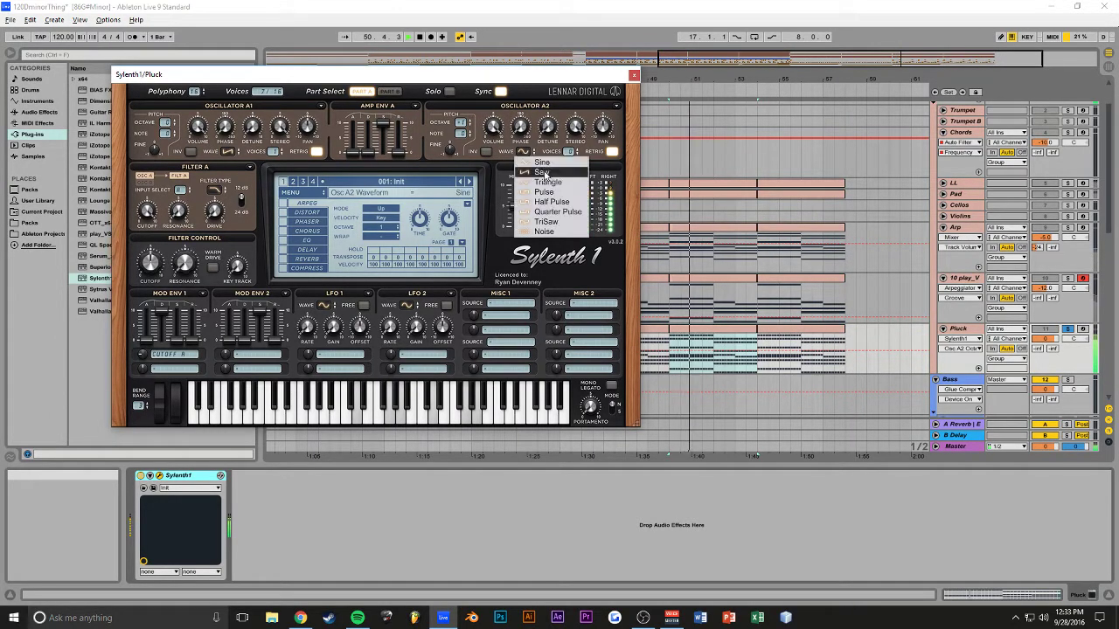
pyautogui.click(547, 173)
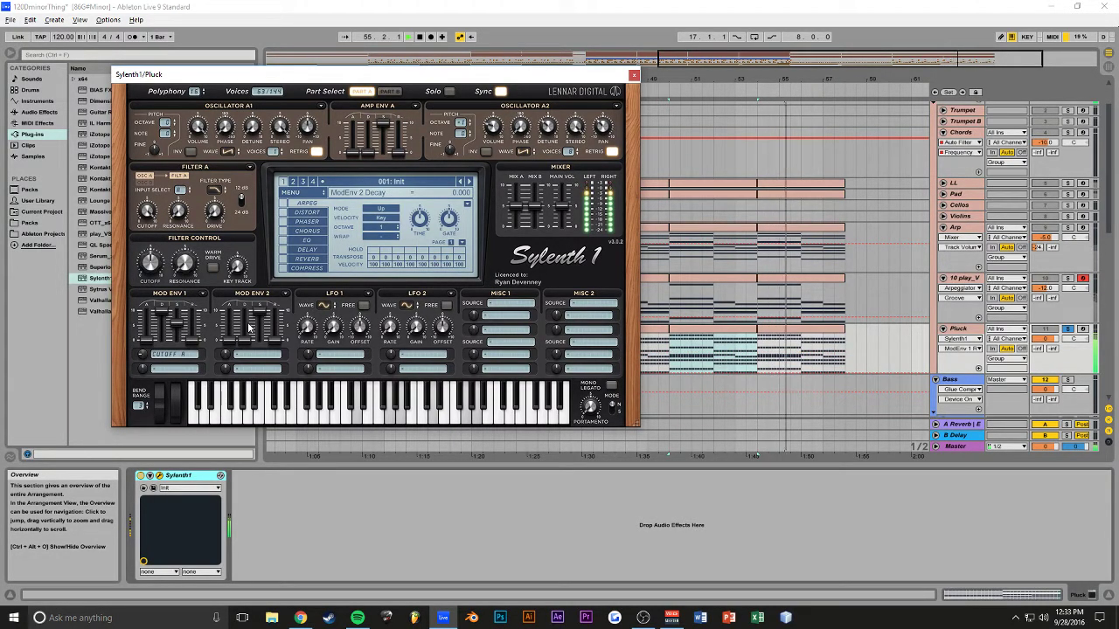
# Route LFO 1 to Pitch A and B with a gain of about 5.5 and audition the sound.
pyautogui.click(348, 356)
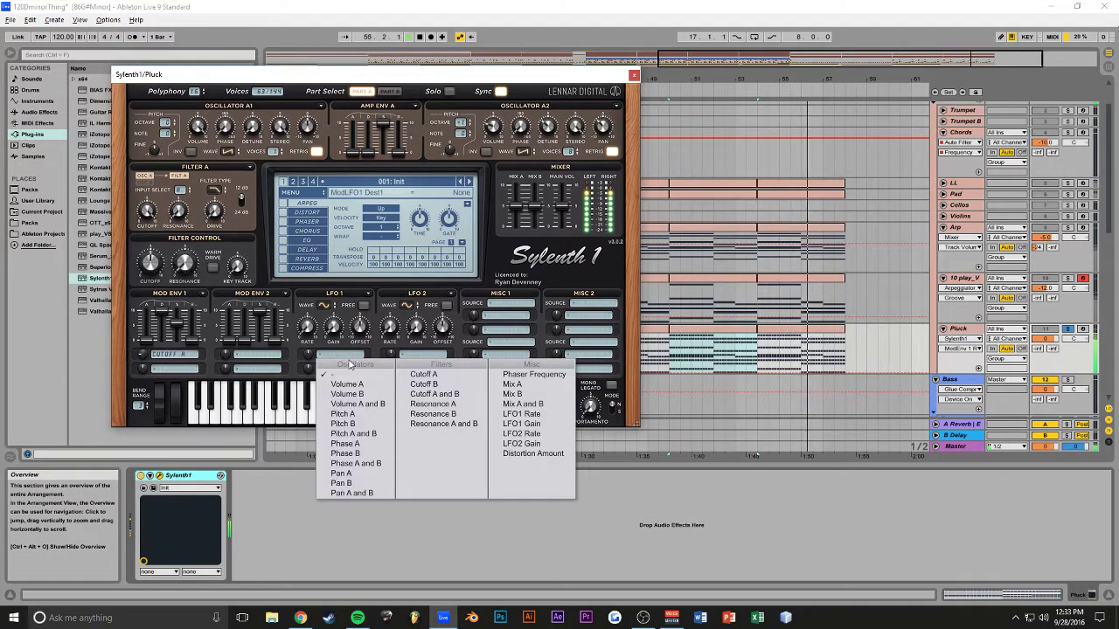
pyautogui.click(373, 434)
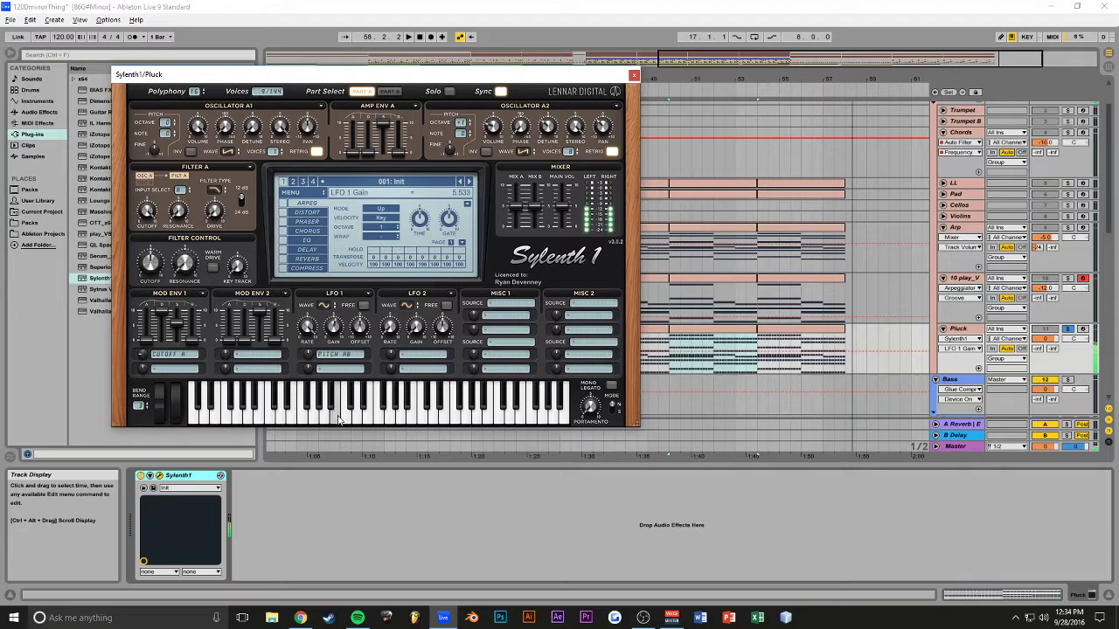
pyautogui.press('space')
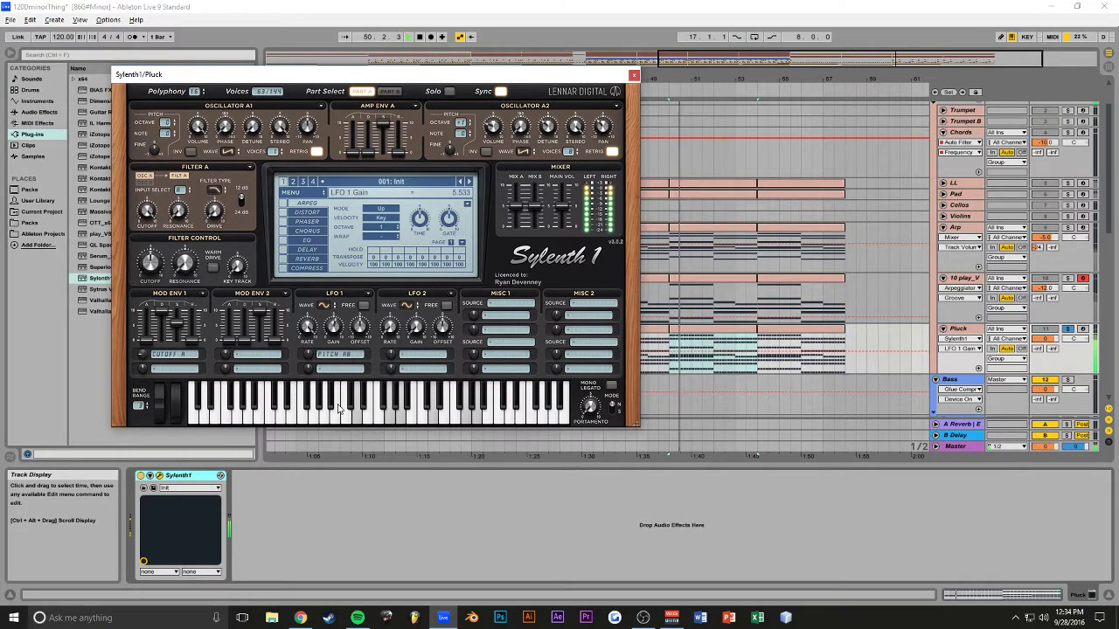
# Switch to Part B, set Oscillator B1's waveform to Noise, and adjust its volume.
pyautogui.click(389, 91)
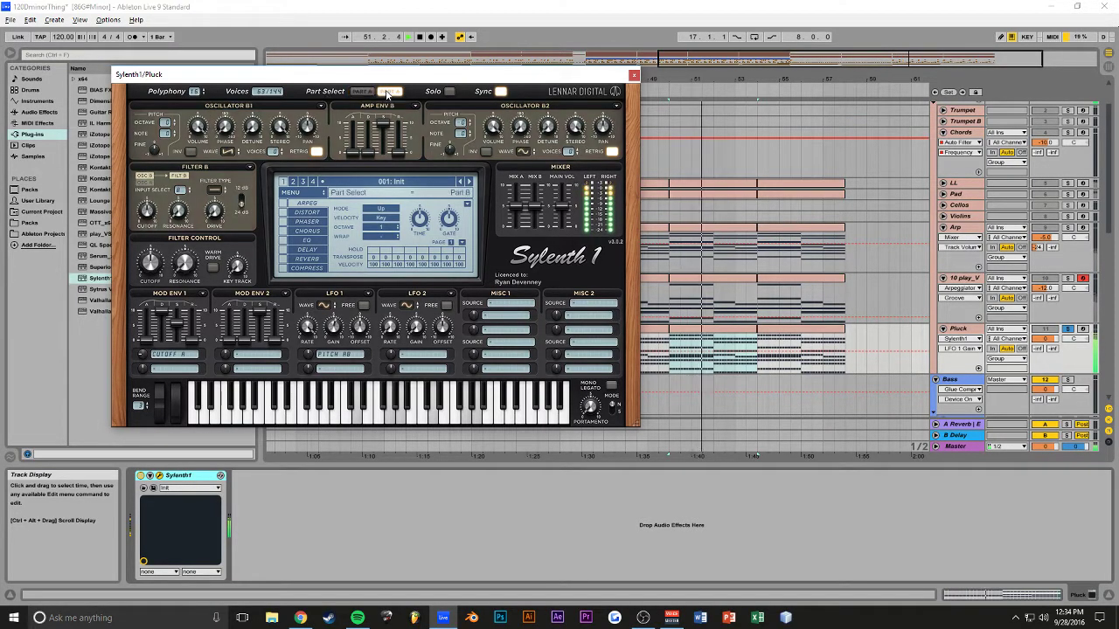
pyautogui.click(228, 152)
pyautogui.click(246, 232)
pyautogui.moveTo(197, 128); pyautogui.dragTo(208, 305)
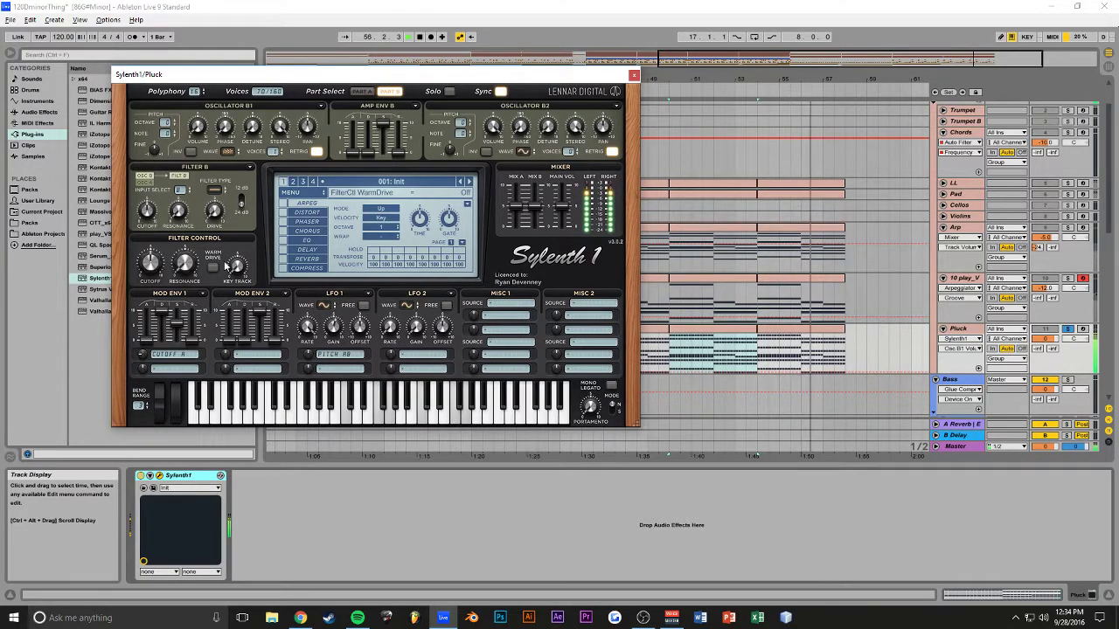
# Enable the Sylenth1 EQ and boost the treble by 7.8 dB with a treble frequency of about 3284 Hz.
pyautogui.click(282, 243)
pyautogui.click(282, 241)
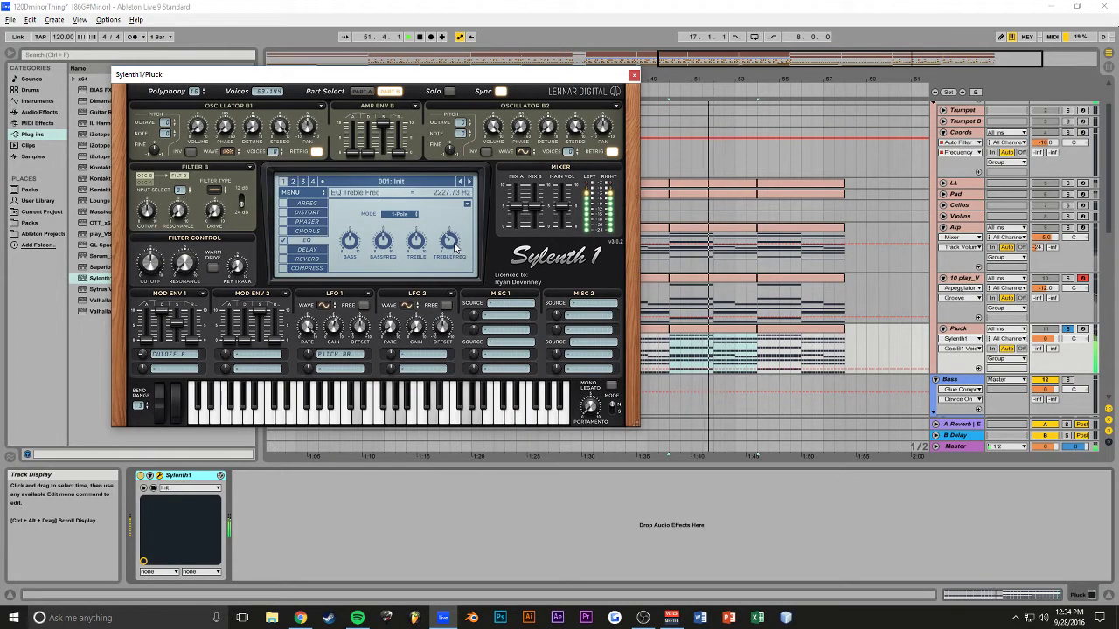
pyautogui.click(281, 241)
pyautogui.click(284, 241)
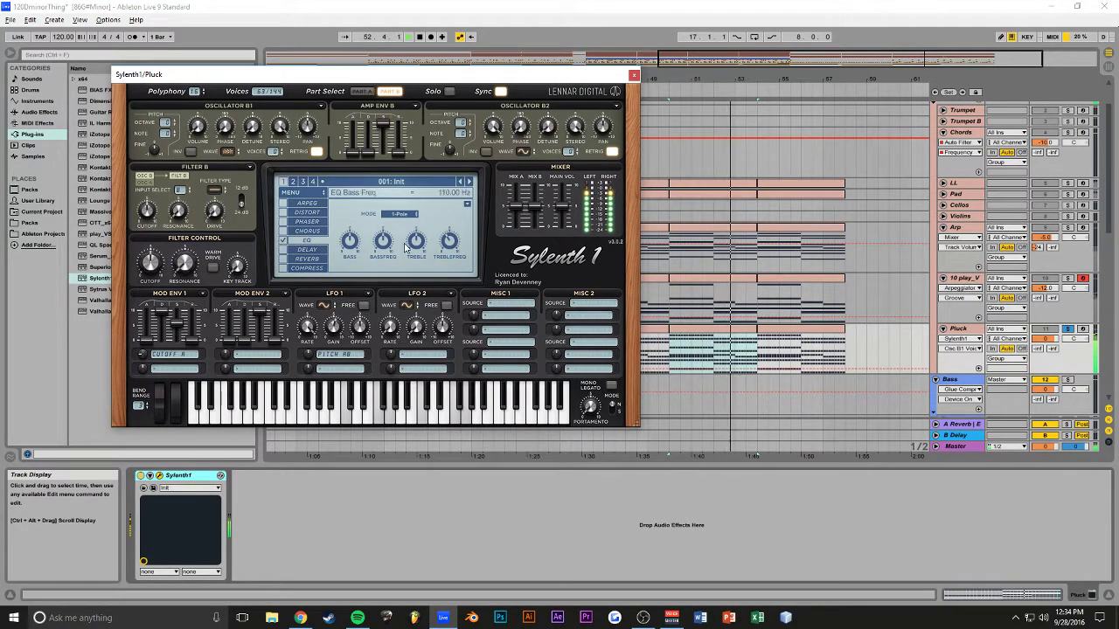
pyautogui.moveTo(450, 241); pyautogui.dragTo(472, 177)
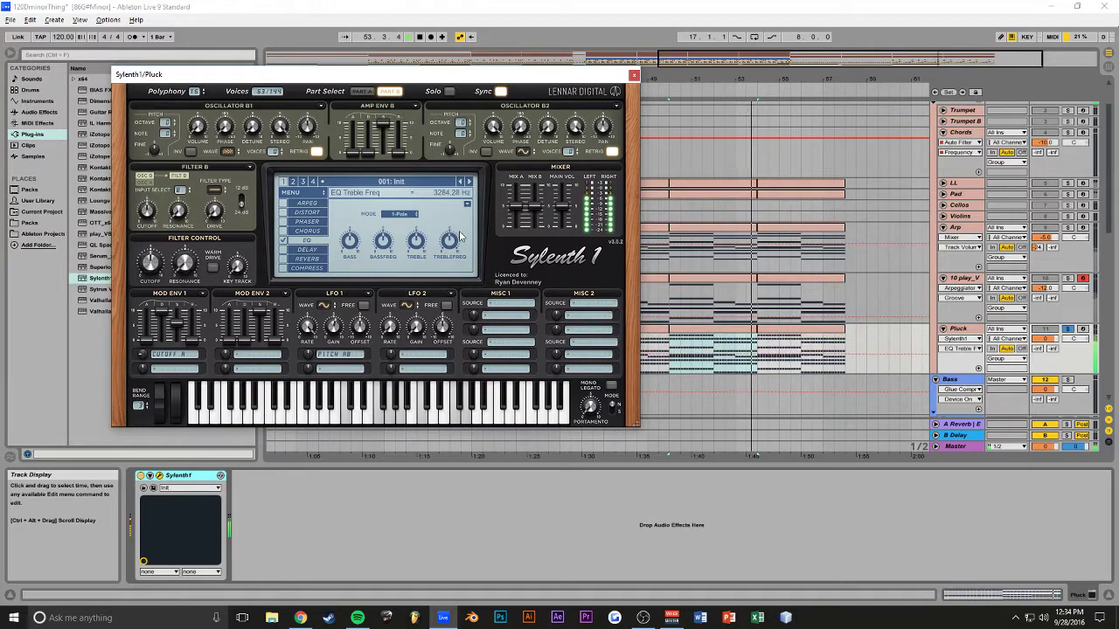
pyautogui.moveTo(416, 241)
pyautogui.mouseDown()
pyautogui.moveTo(423, 214)
pyautogui.moveTo(416, 241)
pyautogui.mouseUp()
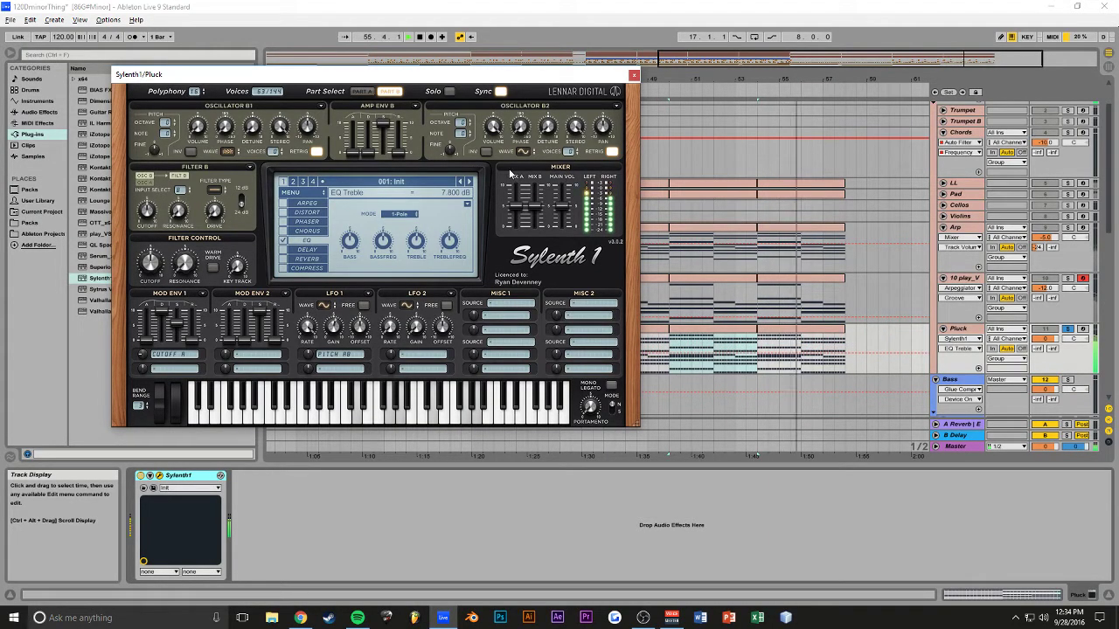
# Return Sylenth1 to Part A and close its window.
pyautogui.click(368, 92)
pyautogui.moveTo(330, 78); pyautogui.dragTo(337, 92)
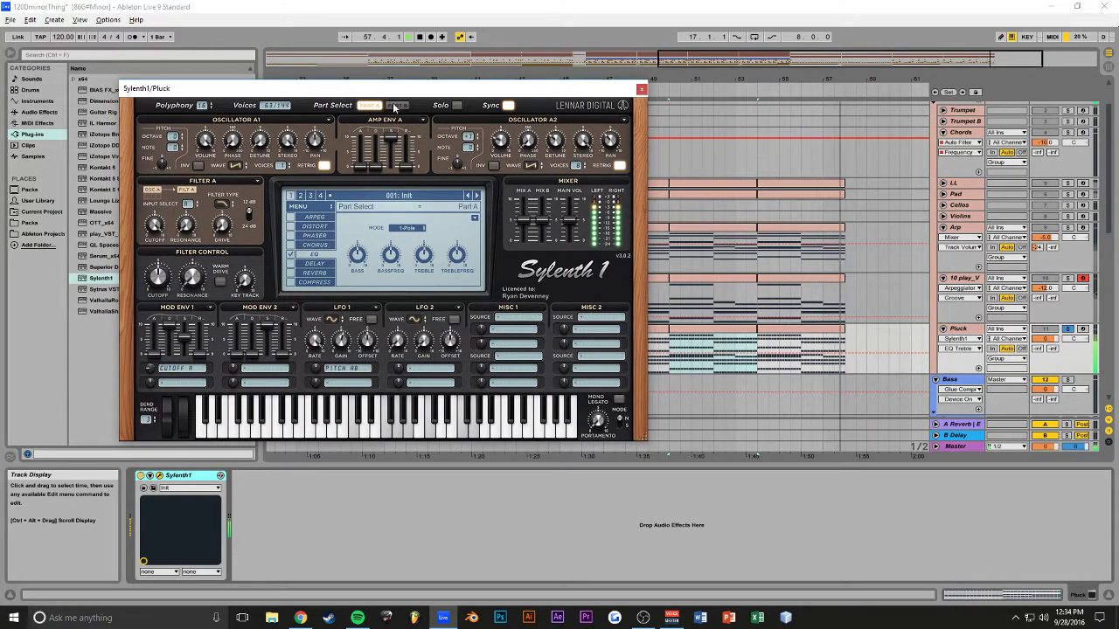
pyautogui.click(640, 89)
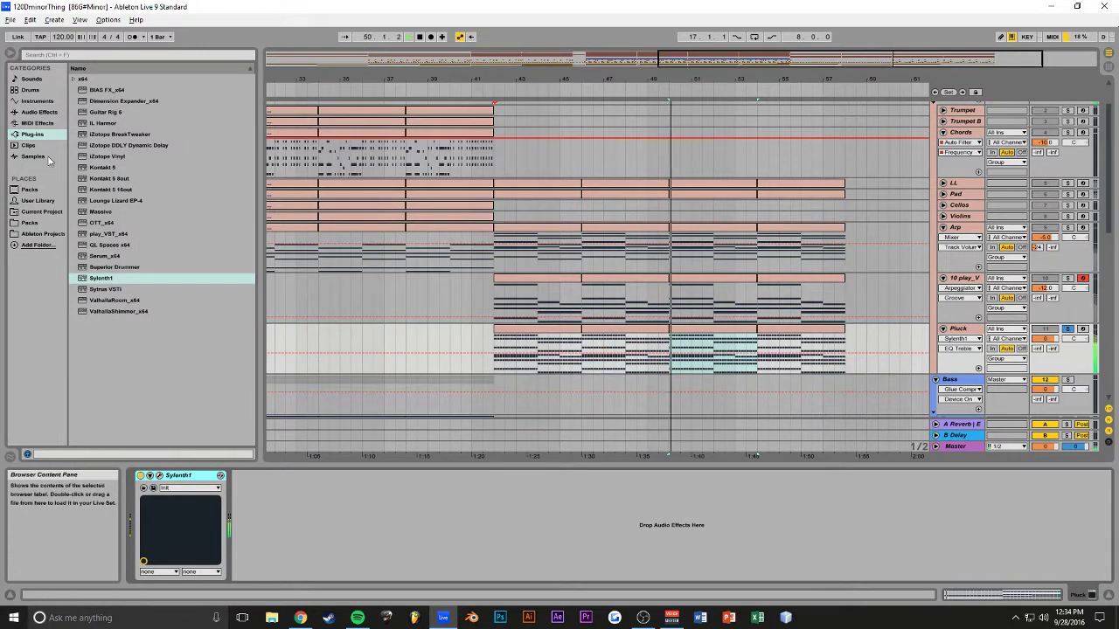
# Add a Reverb audio effect to the Pluck track.
pyautogui.click(38, 112)
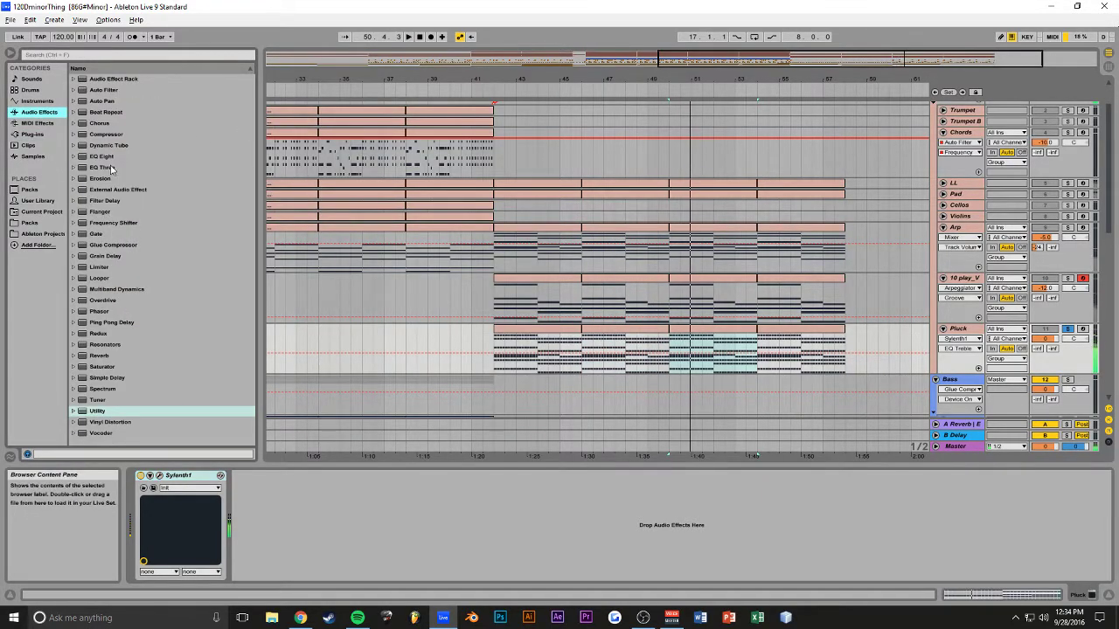
pyautogui.click(99, 357)
pyautogui.moveTo(550, 356); pyautogui.dragTo(551, 359)
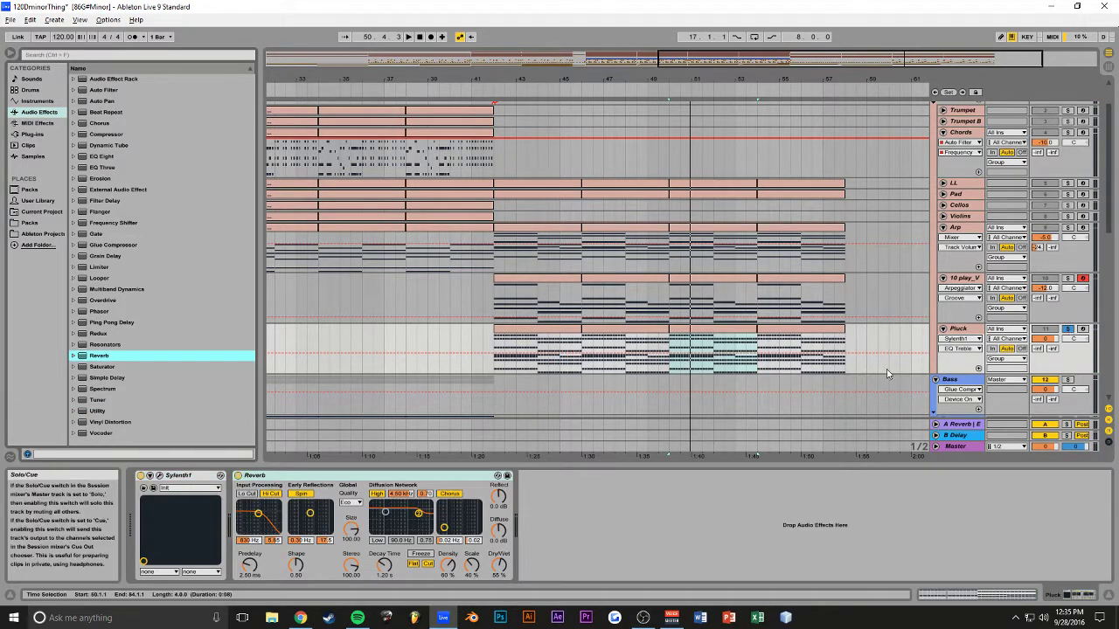
# Shorten the reverb decay to about 620 ms and filter its input with only Lo Cut at about 5.16 kHz.
pyautogui.moveTo(383, 567); pyautogui.dragTo(383, 578)
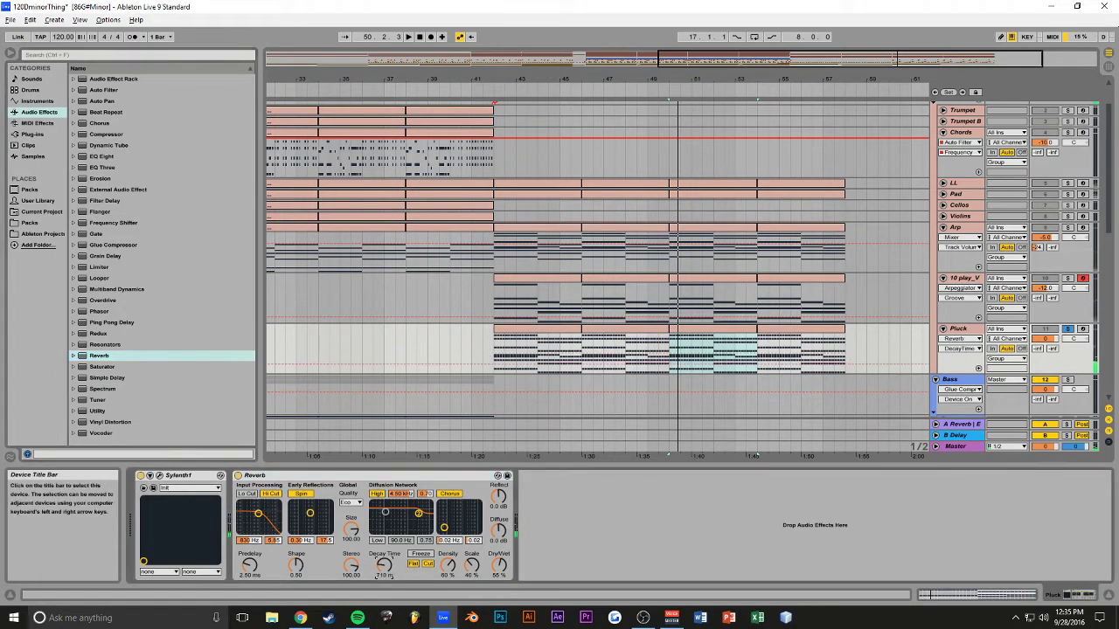
pyautogui.press('space')
pyautogui.click(247, 494)
pyautogui.click(271, 494)
pyautogui.moveTo(258, 514); pyautogui.dragTo(270, 523)
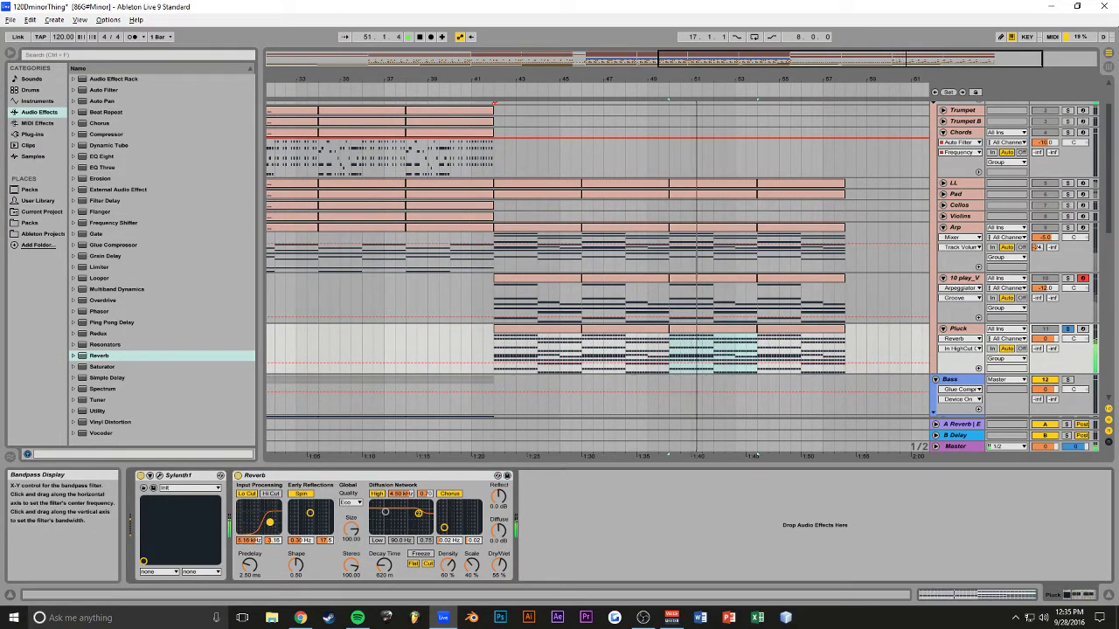
# Save the set, lower the reverb's Dry/Wet to 33%, and set its decay time to 1.76 s.
pyautogui.hotkey('ctrl', 's')
pyautogui.moveTo(497, 564); pyautogui.dragTo(497, 579)
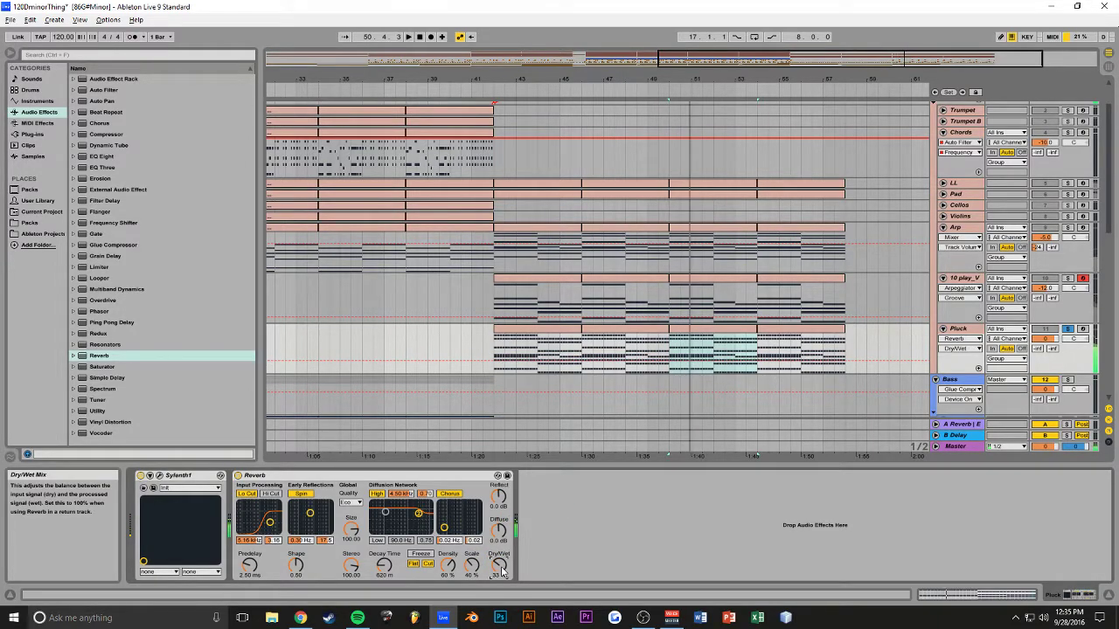
pyautogui.click(386, 566)
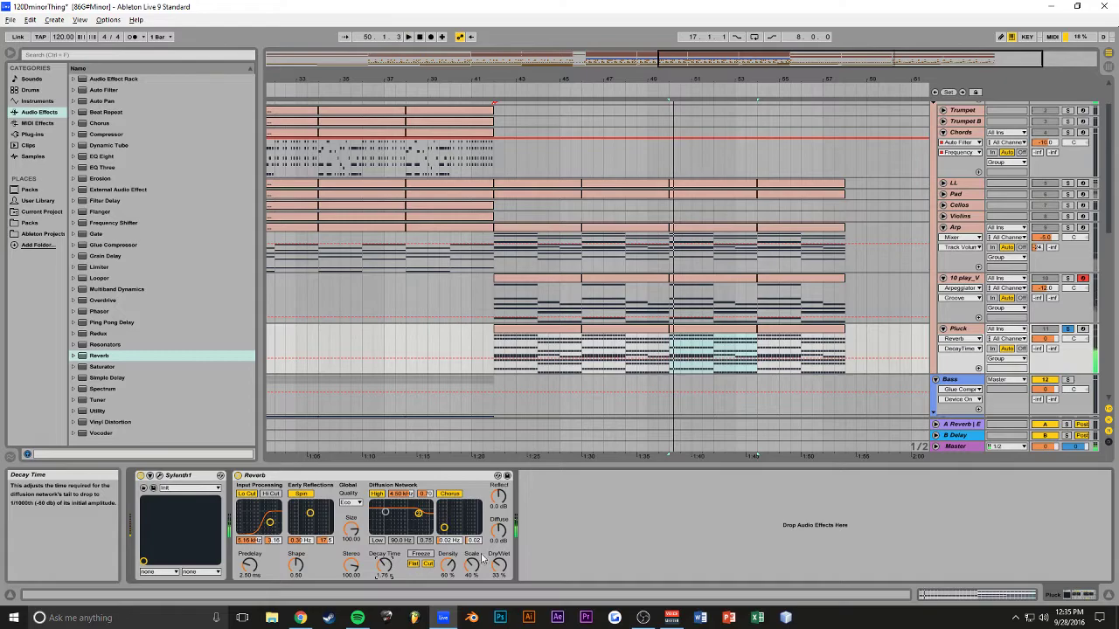
# Play the full mix from bar 42 and add an EQ Eight after the Reverb on the Pluck track.
pyautogui.click(492, 303)
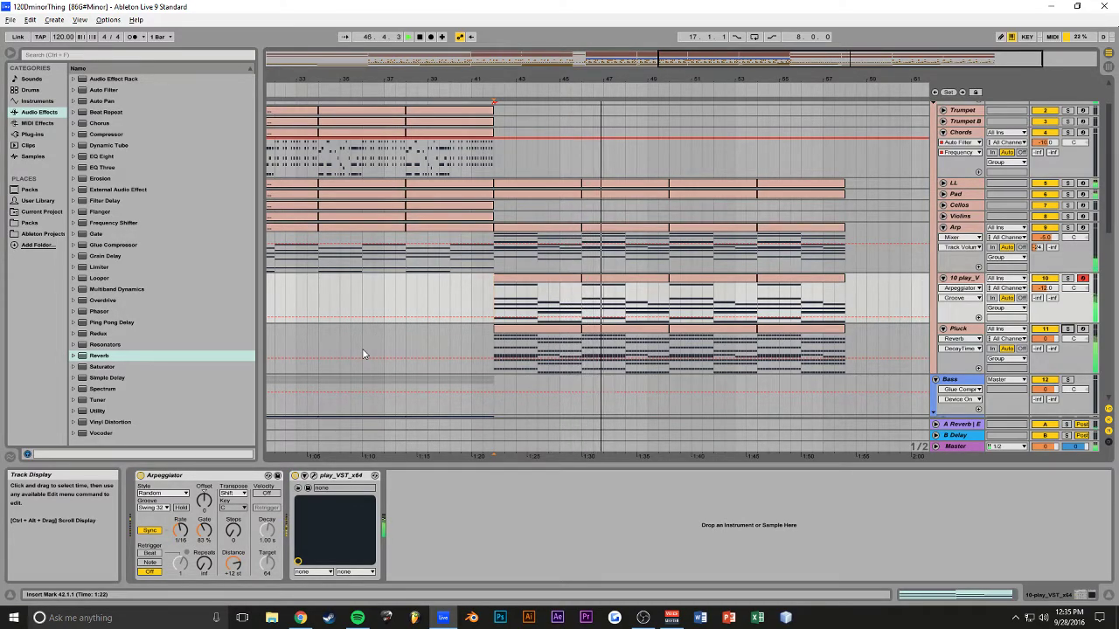
pyautogui.click(960, 329)
pyautogui.moveTo(101, 156); pyautogui.dragTo(552, 352)
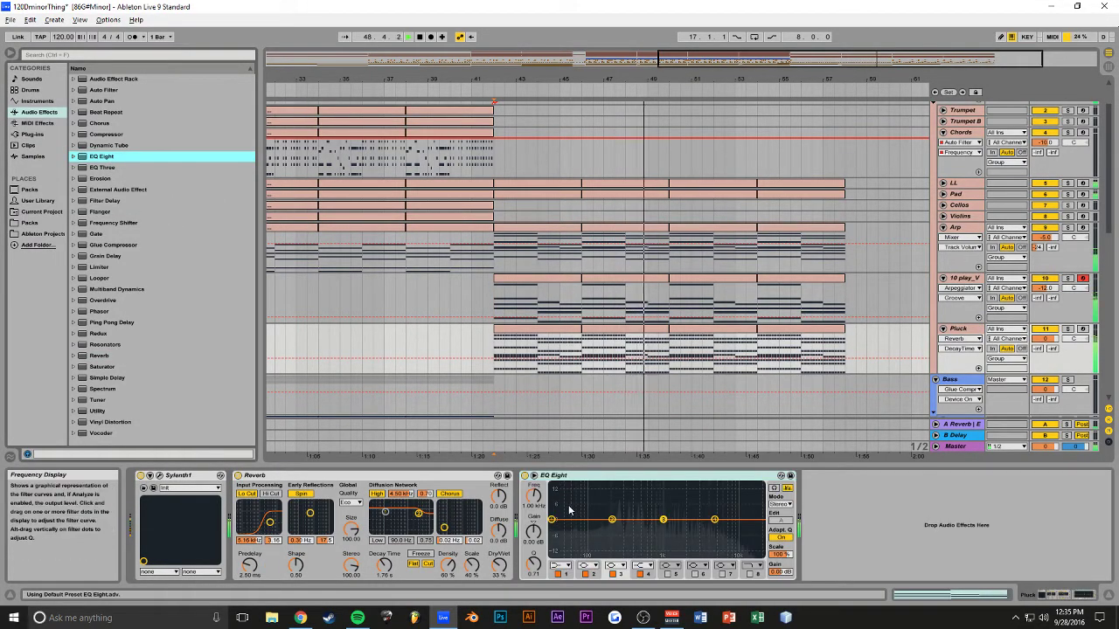
# Make band 1 of the Pluck track's EQ Eight a low-cut filter at about 208 Hz.
pyautogui.click(560, 565)
pyautogui.click(562, 557)
pyautogui.moveTo(532, 497); pyautogui.dragTo(532, 463)
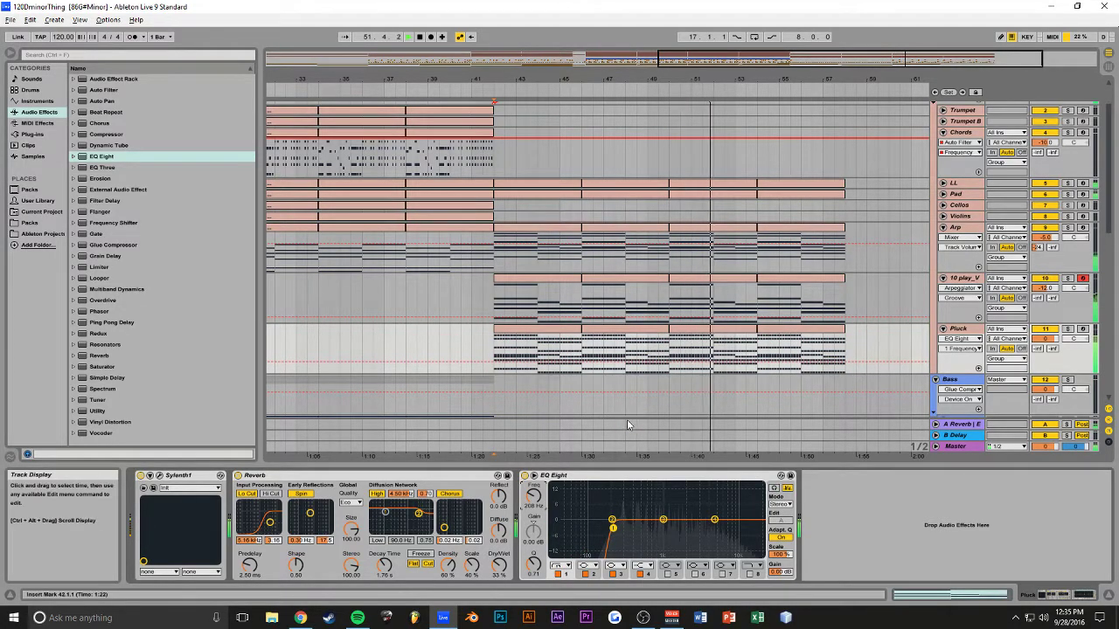
# Solo the Pluck track, loop its clips from bar 50 to 58, and play the loop.
pyautogui.click(160, 477)
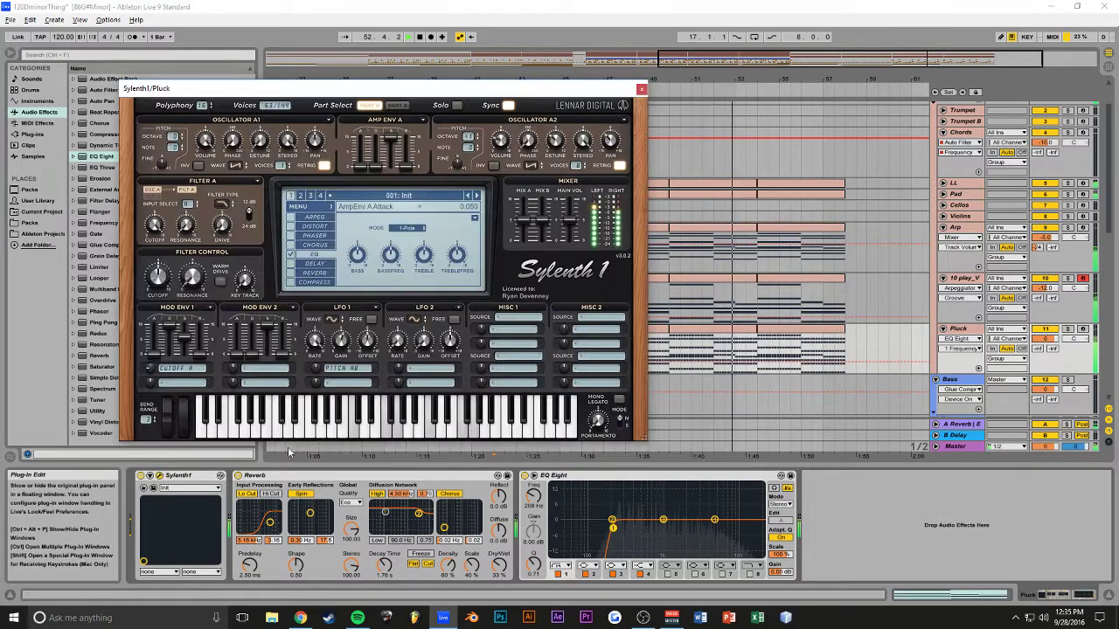
pyautogui.press('space')
pyautogui.moveTo(722, 64); pyautogui.dragTo(684, 54)
pyautogui.click(641, 89)
pyautogui.click(666, 350)
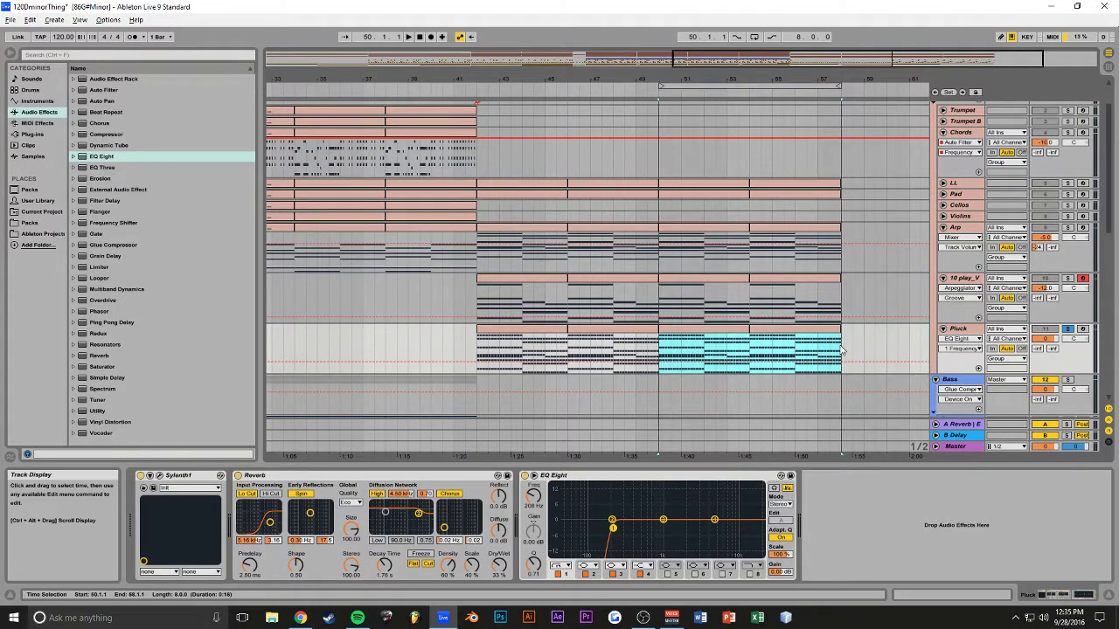
pyautogui.hotkey('ctrl', 'l')
pyautogui.press('space')
pyautogui.moveTo(769, 57); pyautogui.dragTo(797, 68)
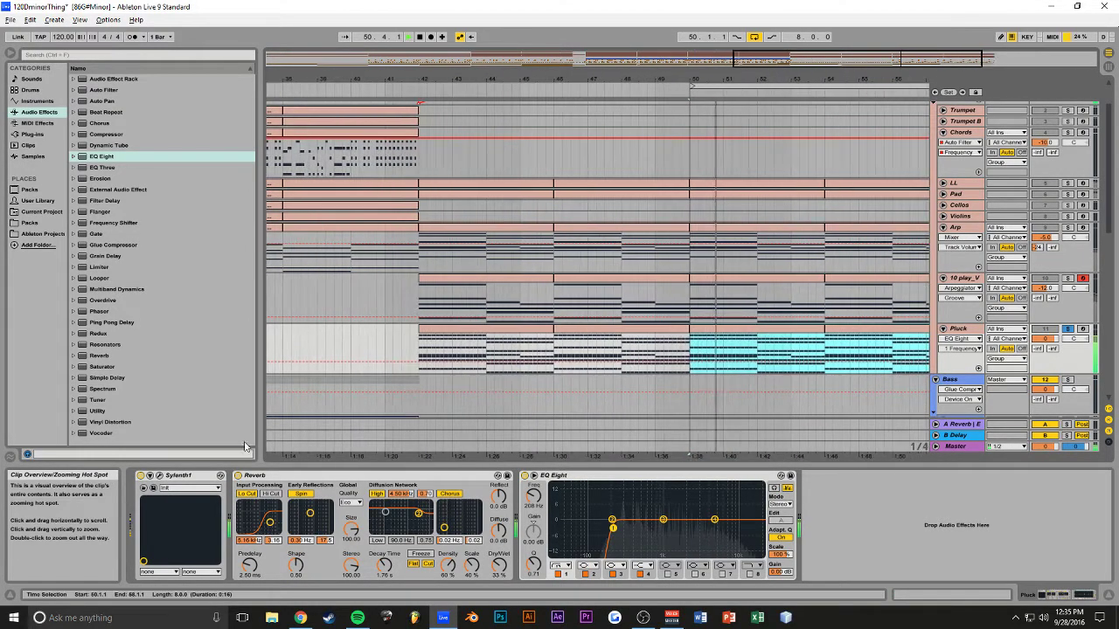
# Lower Sylenth1's main filter cutoff and set the first Mod Env 1 destination to Cutoff A and B.
pyautogui.click(160, 476)
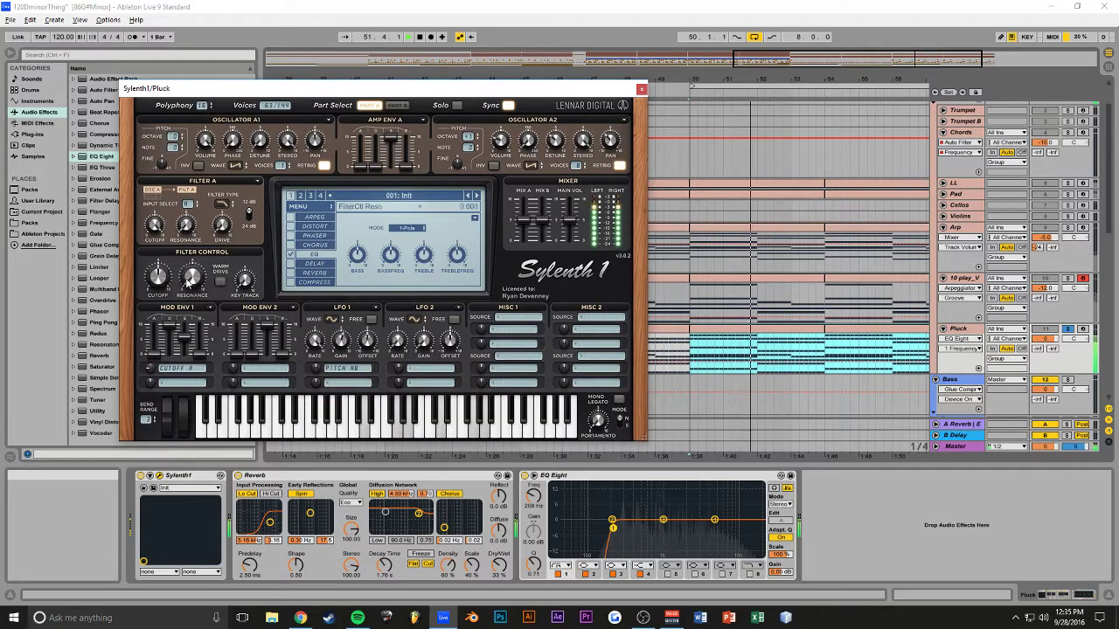
pyautogui.moveTo(158, 278); pyautogui.dragTo(158, 302)
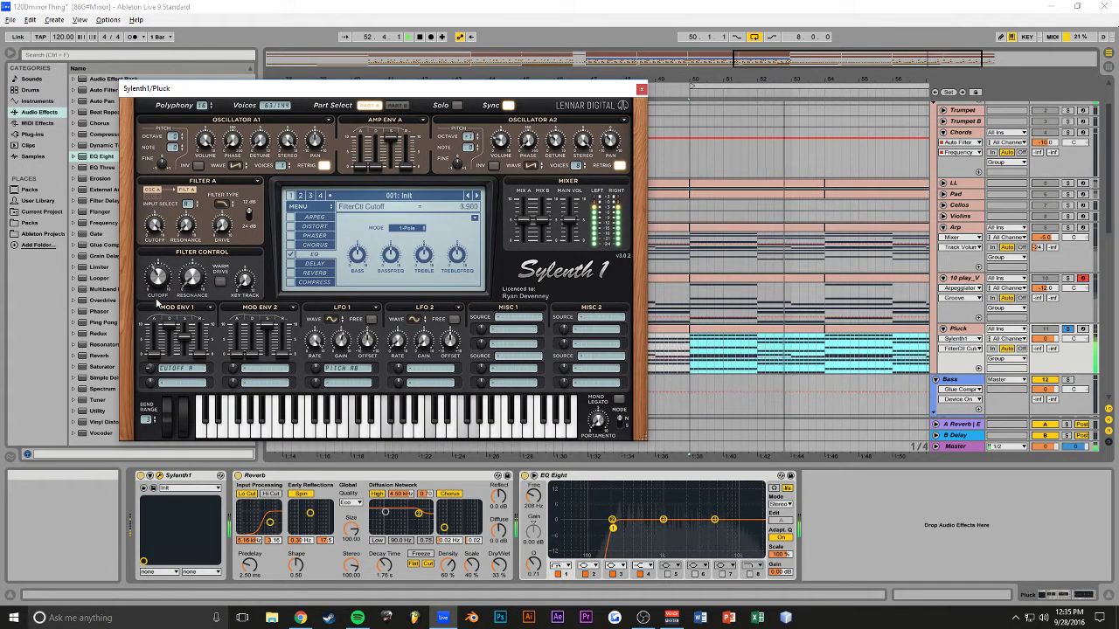
pyautogui.click(171, 370)
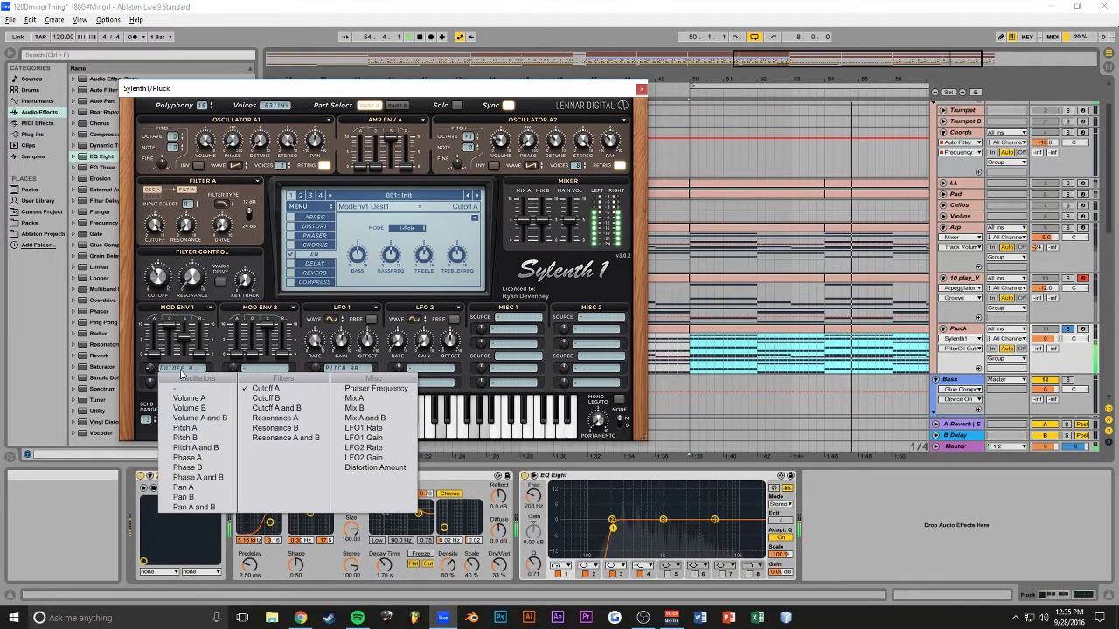
pyautogui.click(164, 282)
pyautogui.rightClick(163, 281)
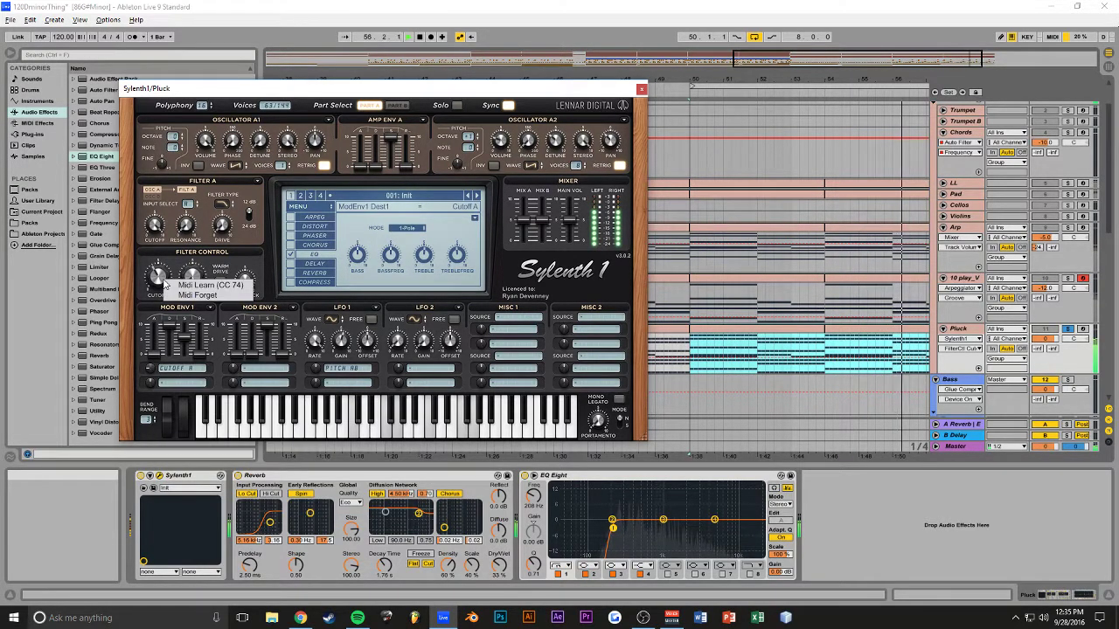
pyautogui.click(135, 279)
pyautogui.click(175, 371)
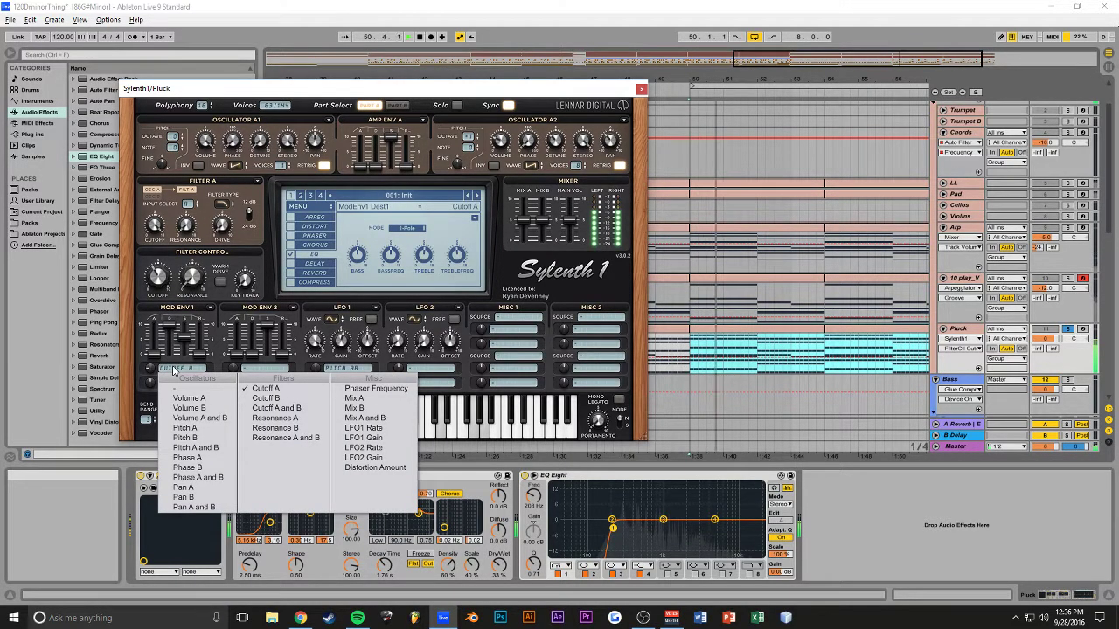
pyautogui.click(276, 408)
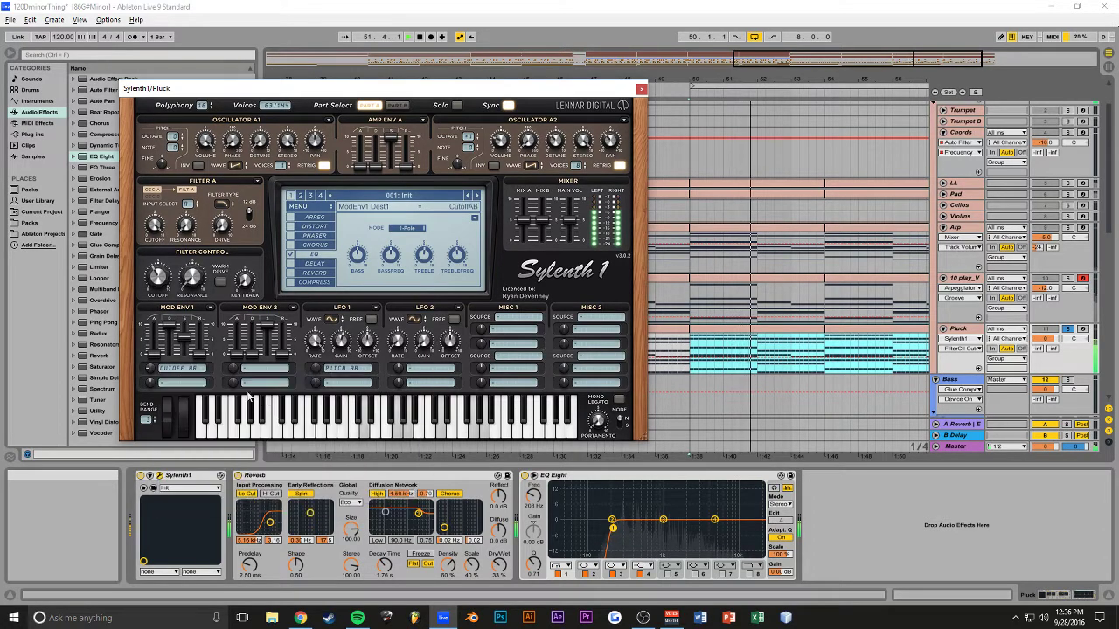
# Lower the main filter cutoff further, automate it rising from bar 42 to its maximum at bar 50, and play the loop.
pyautogui.moveTo(164, 273); pyautogui.dragTo(169, 299)
pyautogui.click(642, 88)
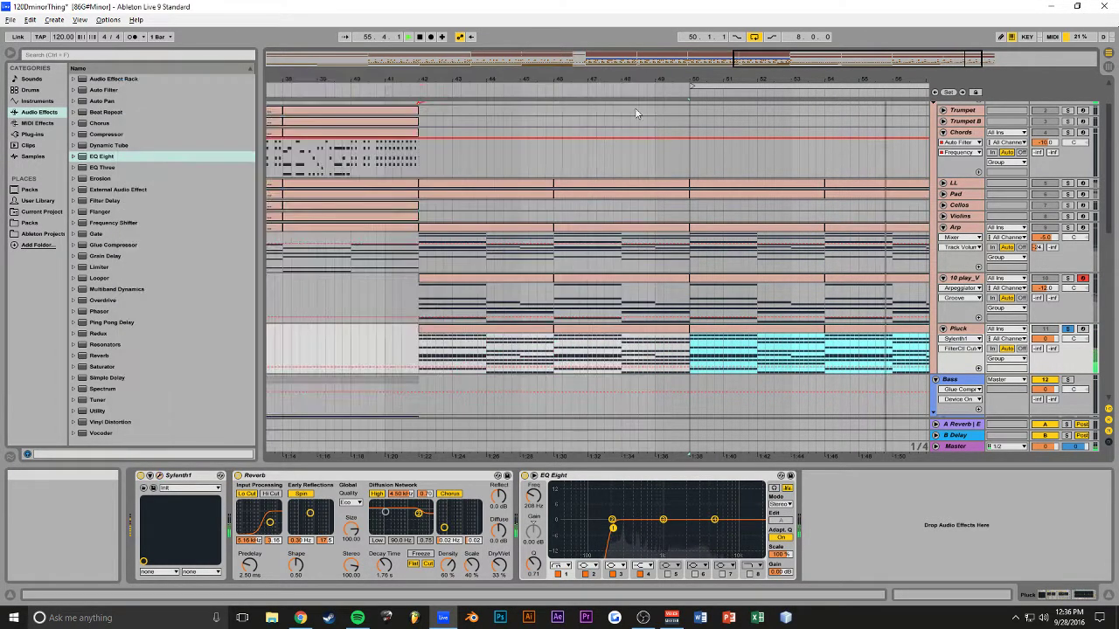
pyautogui.click(420, 368)
pyautogui.click(686, 337)
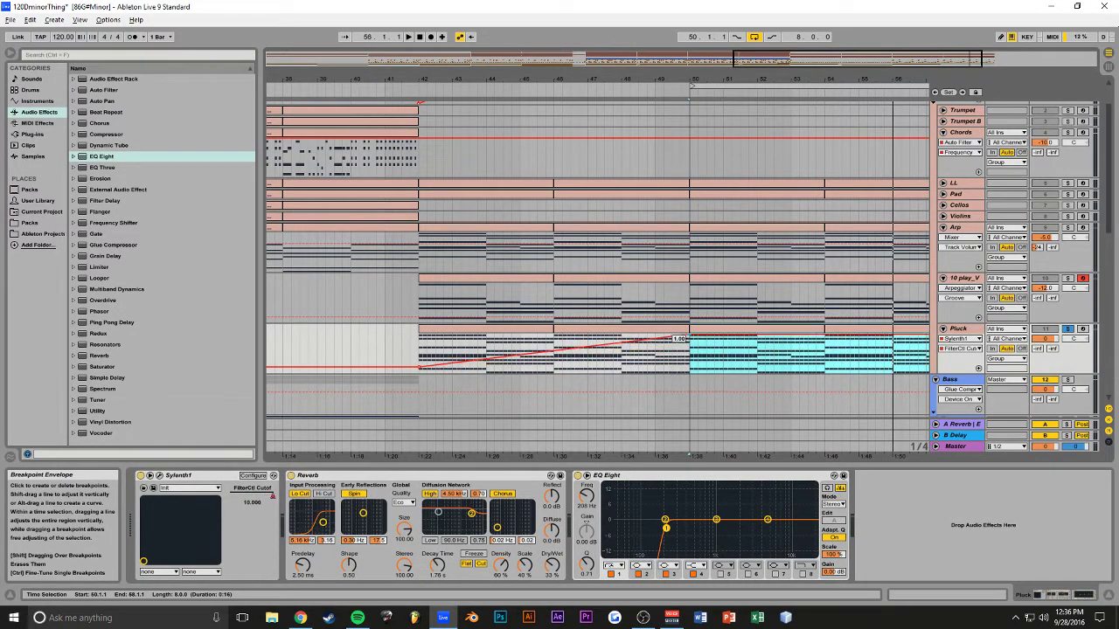
pyautogui.press('space')
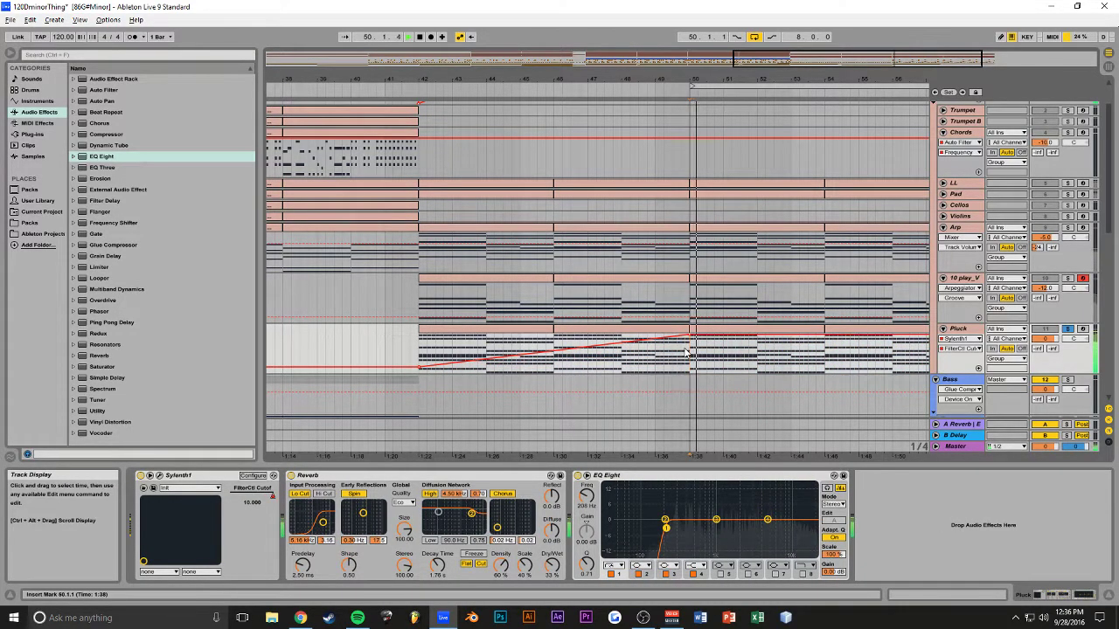
pyautogui.click(161, 476)
pyautogui.click(161, 475)
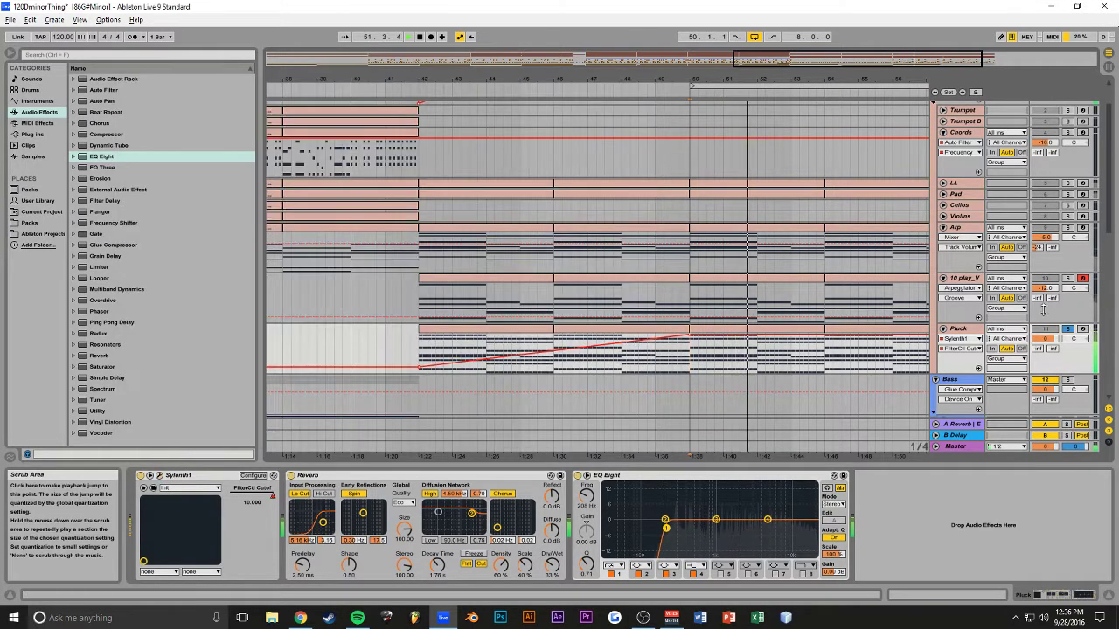
# Unsolo the Pluck track and lower its track volume to -3.0 dB in the full mix.
pyautogui.click(1068, 330)
pyautogui.moveTo(576, 80); pyautogui.dragTo(518, 91)
pyautogui.moveTo(809, 63); pyautogui.dragTo(841, 60)
pyautogui.click(1046, 339)
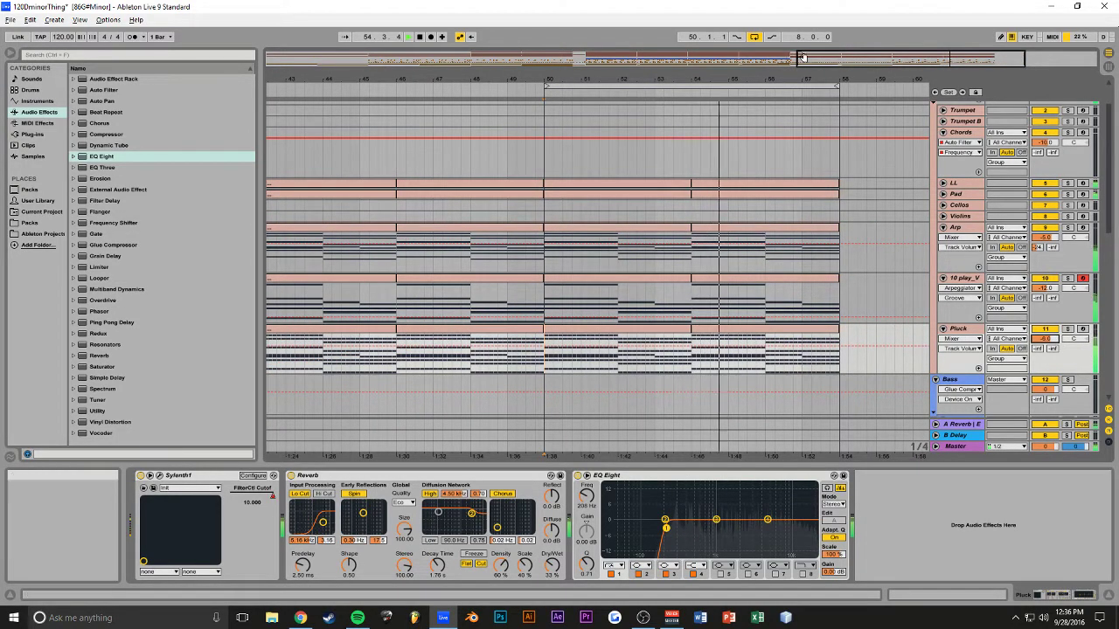
pyautogui.moveTo(798, 55); pyautogui.dragTo(842, 61)
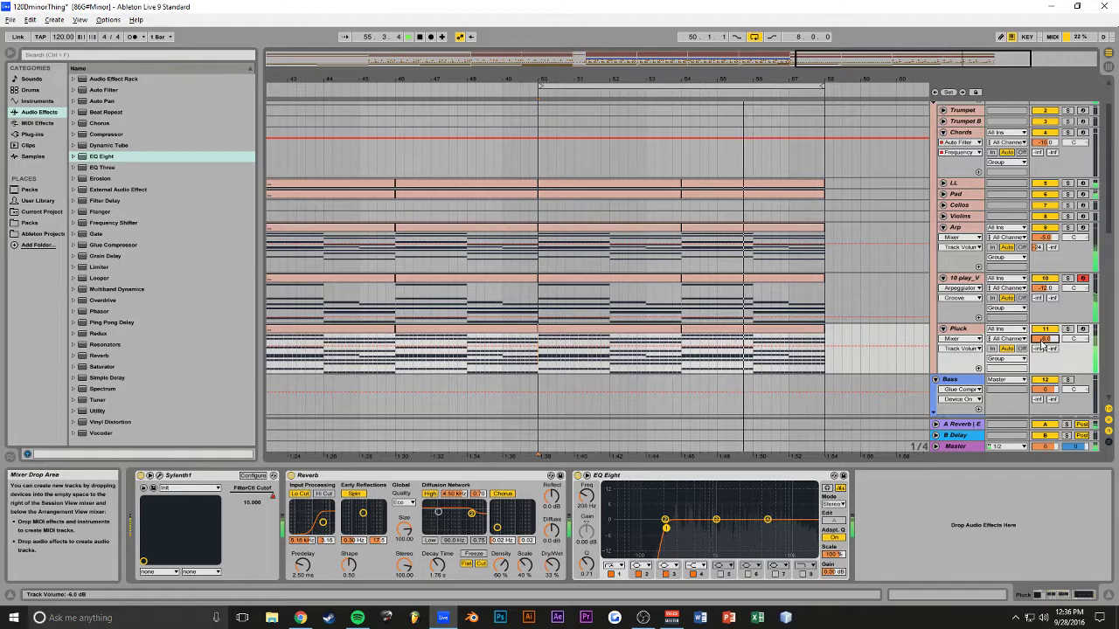
# Reduce Sylenth1's main volume to about 3.73 and try its built-in compressor.
pyautogui.click(159, 476)
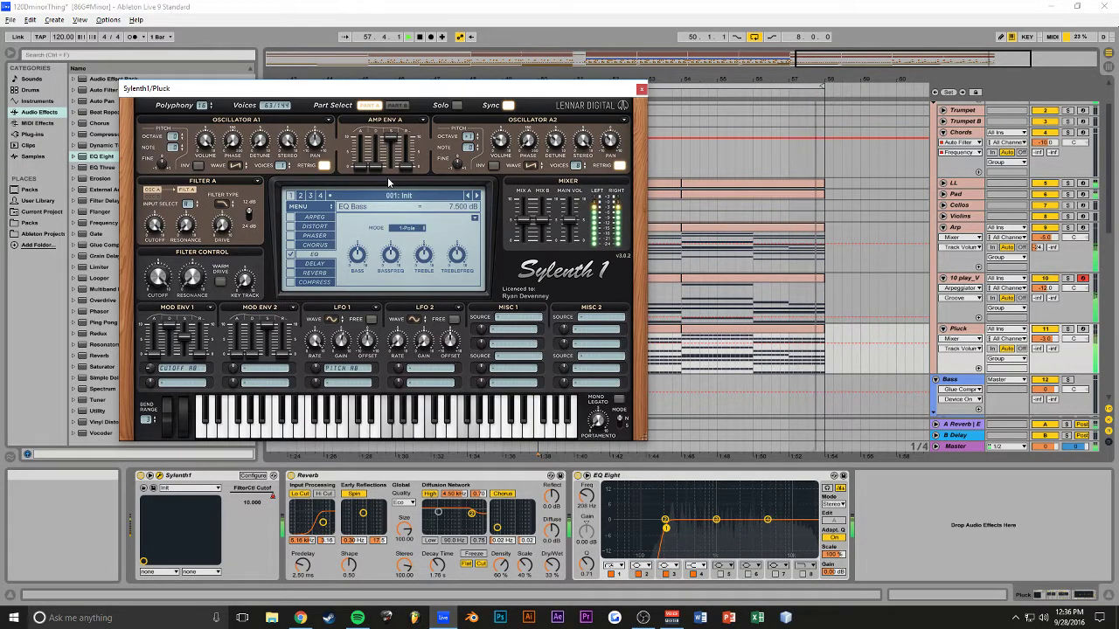
pyautogui.moveTo(353, 91); pyautogui.dragTo(398, 103)
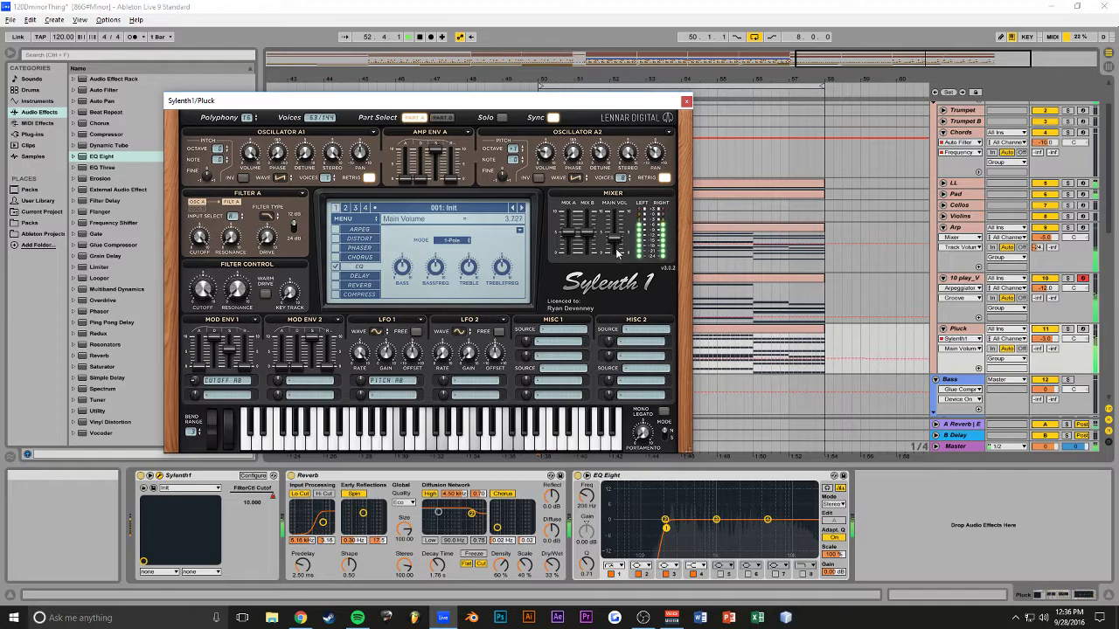
pyautogui.click(336, 296)
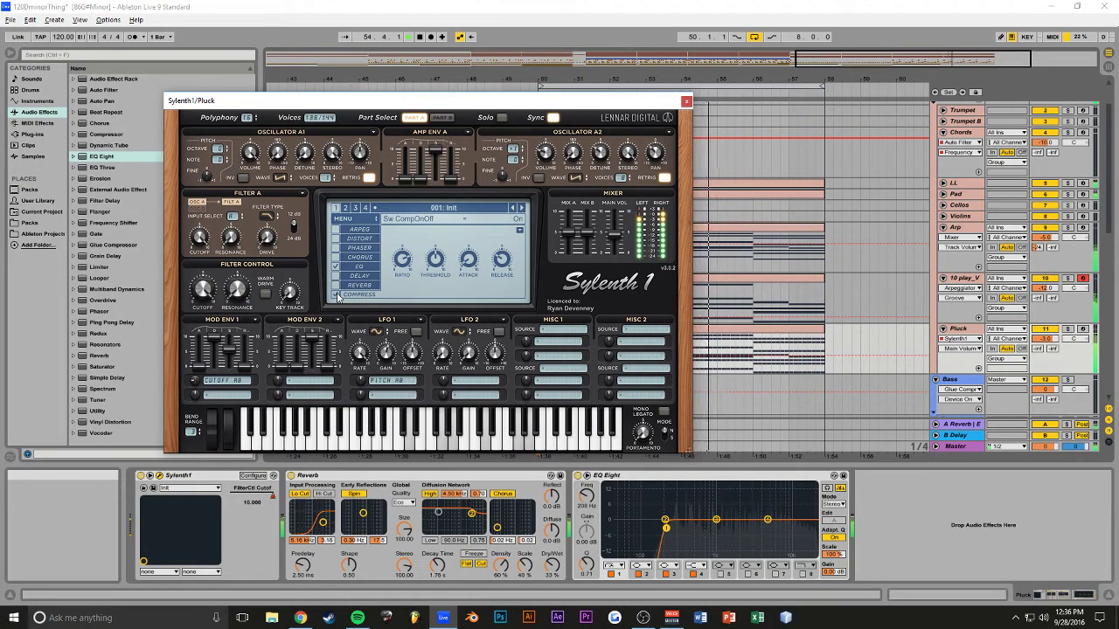
pyautogui.click(686, 100)
# Stop playback, delete the Pluck clips from bar 46 onward, and extend the first clip to bar 58.
pyautogui.moveTo(857, 79); pyautogui.dragTo(772, 51)
pyautogui.press('space')
pyautogui.click(508, 330)
pyautogui.keyDown('shift'); pyautogui.click(714, 332); pyautogui.keyUp('shift')
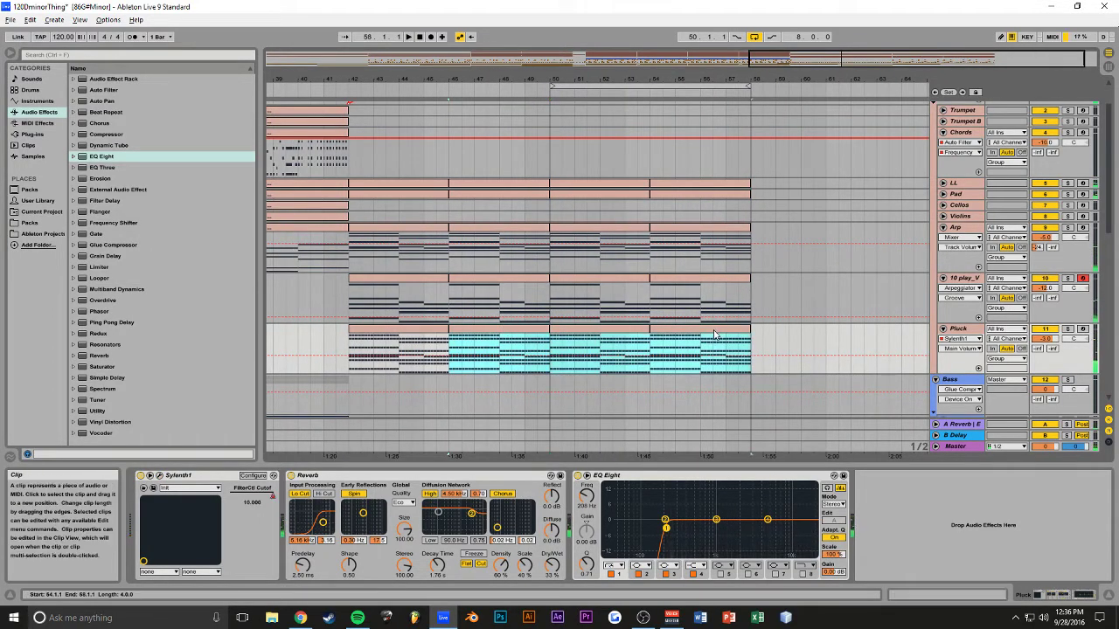
pyautogui.press('Delete')
pyautogui.moveTo(450, 331); pyautogui.dragTo(747, 330)
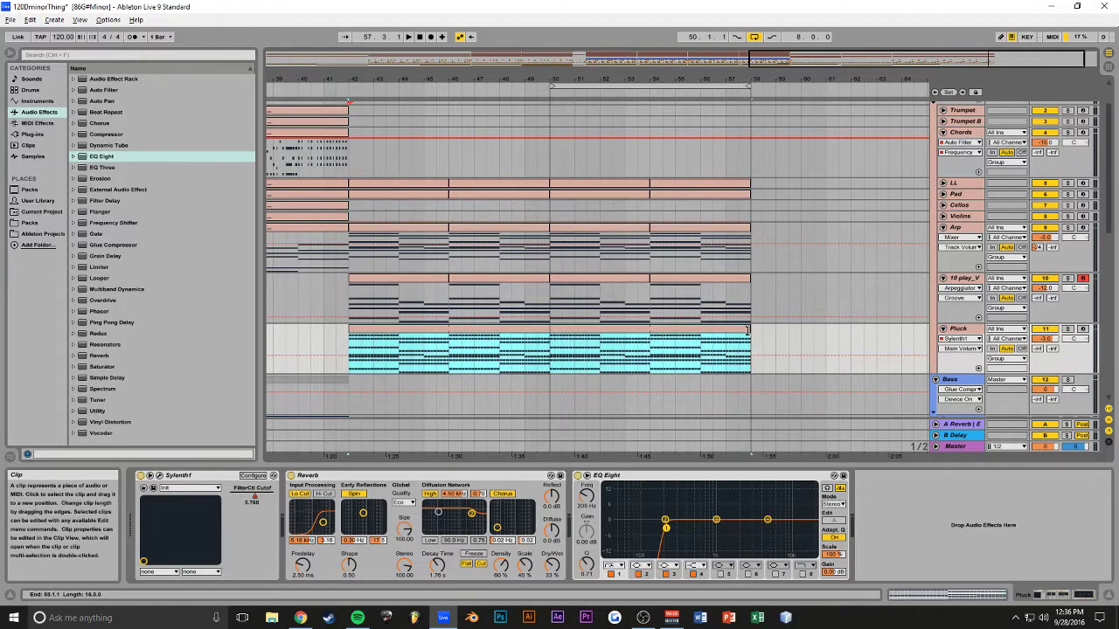
# Open the Pluck clip in an enlarged note editor, slightly shorten all its notes, and play from bar 42.
pyautogui.doubleClick(404, 331)
pyautogui.moveTo(699, 466); pyautogui.dragTo(726, 163)
pyautogui.moveTo(1055, 264); pyautogui.dragTo(372, 369)
pyautogui.moveTo(697, 276); pyautogui.dragTo(693, 276)
pyautogui.press('space')
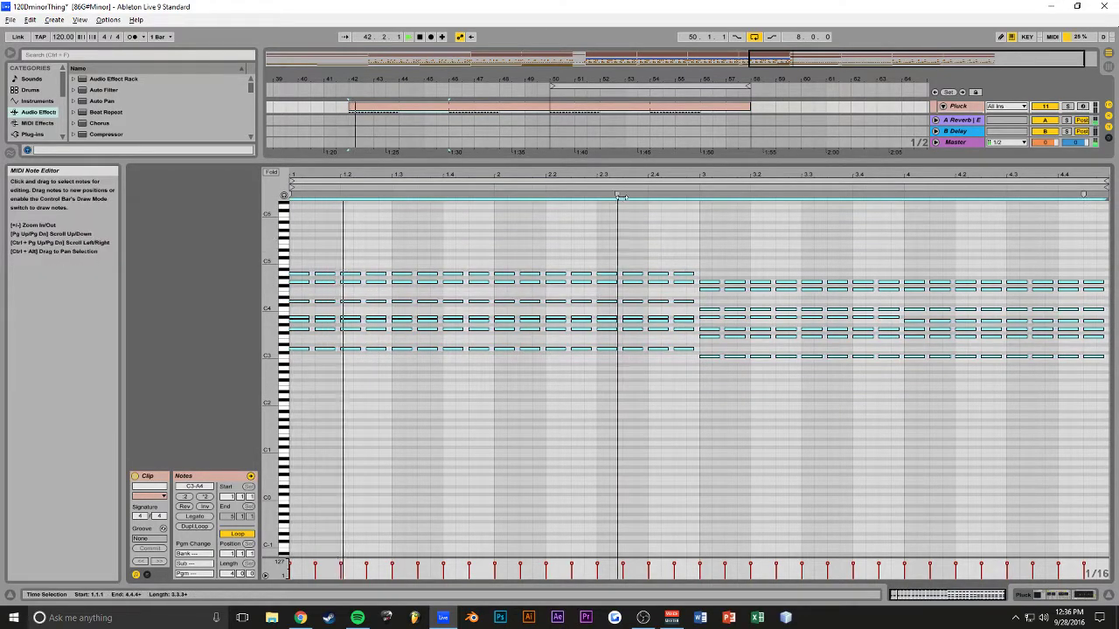
# Shrink the note editor, save the set, and show the Pluck track's device chain again.
pyautogui.moveTo(641, 163); pyautogui.dragTo(490, 425)
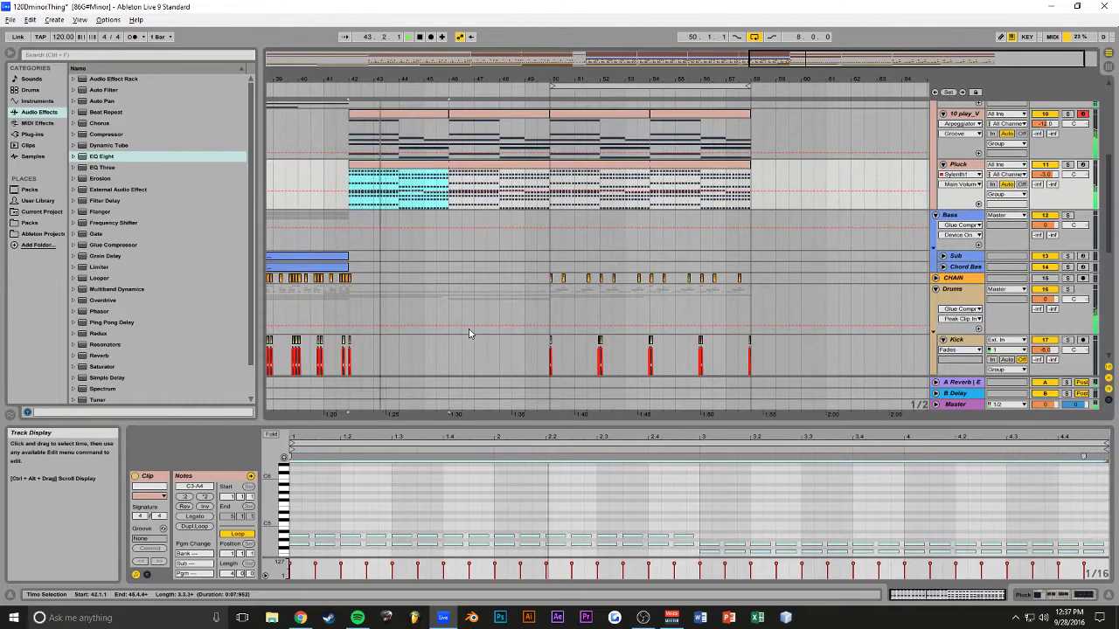
pyautogui.scroll(1, 472, 328)
pyautogui.hotkey('ctrl', 's')
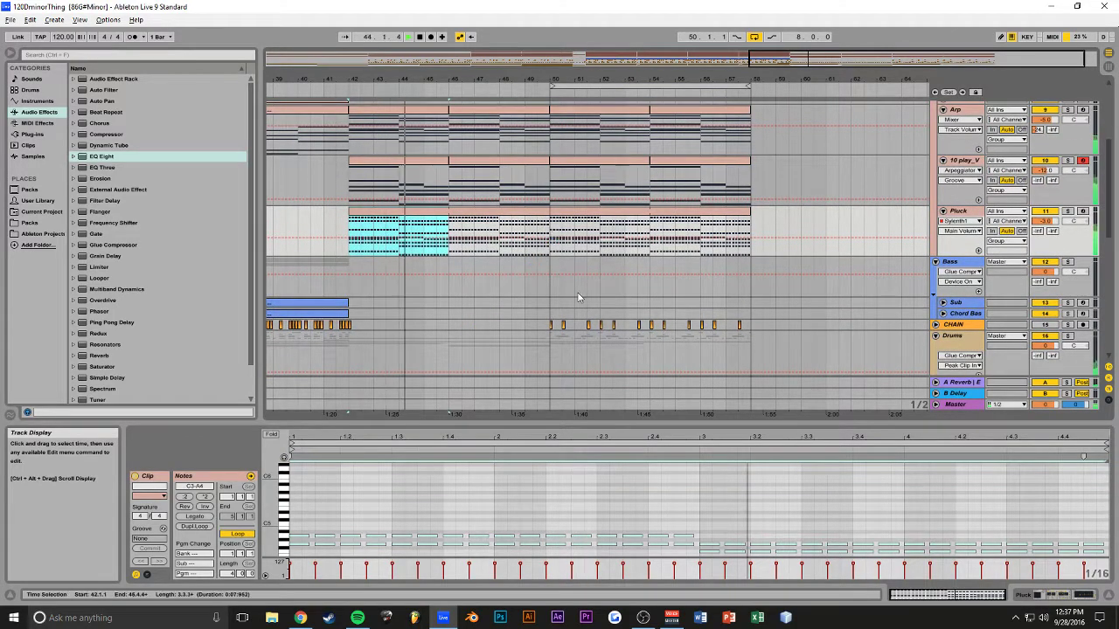
pyautogui.scroll(1, 577, 293)
pyautogui.click(1035, 597)
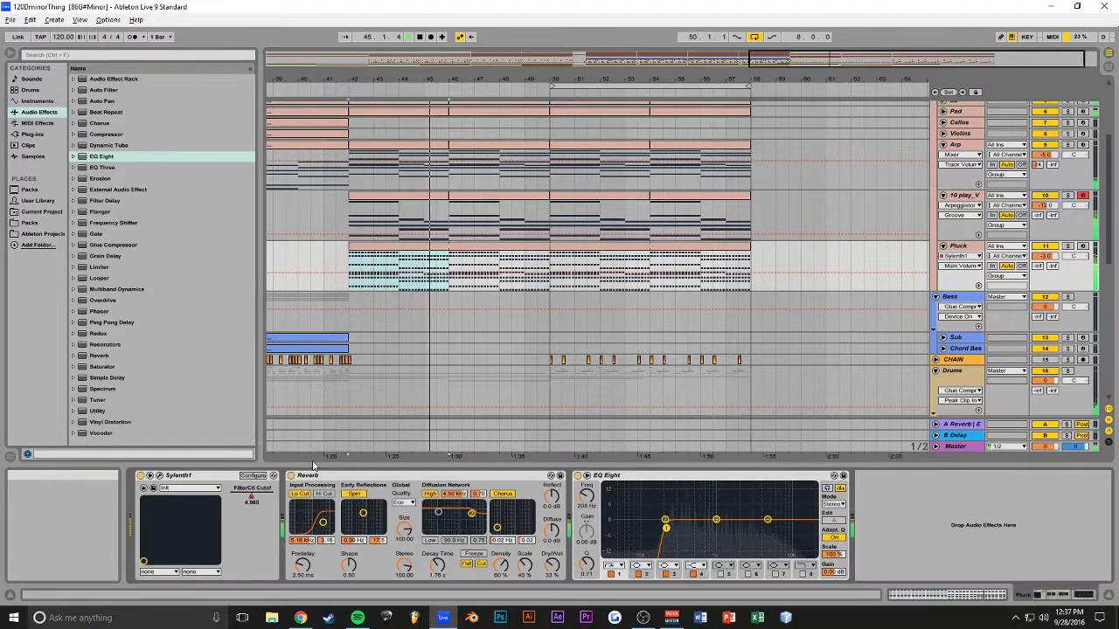
# Reshape Sylenth1's Amp Env A with its sustain lowered to about 3.32, and save the set.
pyautogui.click(151, 475)
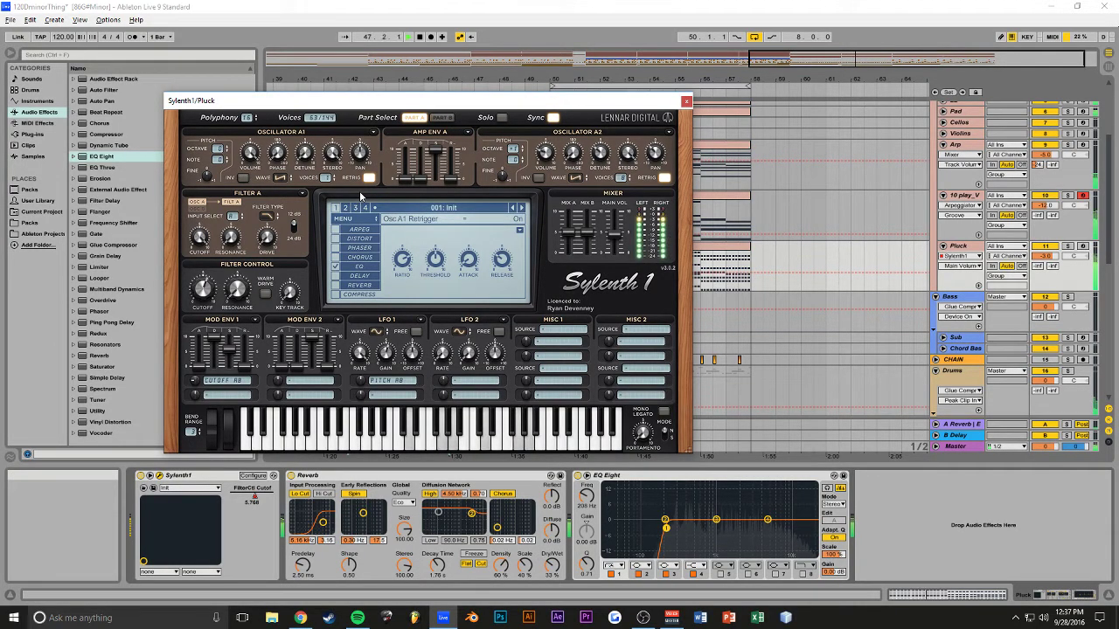
pyautogui.moveTo(447, 162); pyautogui.dragTo(452, 201)
pyautogui.moveTo(437, 152)
pyautogui.mouseDown()
pyautogui.moveTo(440, 241)
pyautogui.moveTo(426, 114)
pyautogui.moveTo(438, 180)
pyautogui.moveTo(437, 145)
pyautogui.mouseUp()
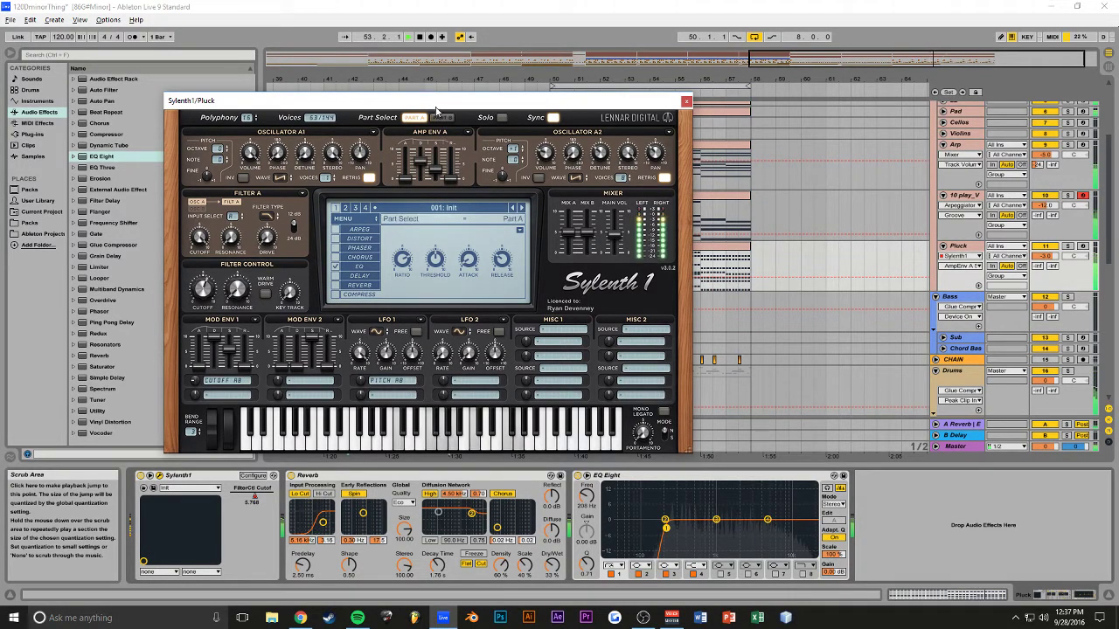
pyautogui.moveTo(436, 110); pyautogui.dragTo(466, 122)
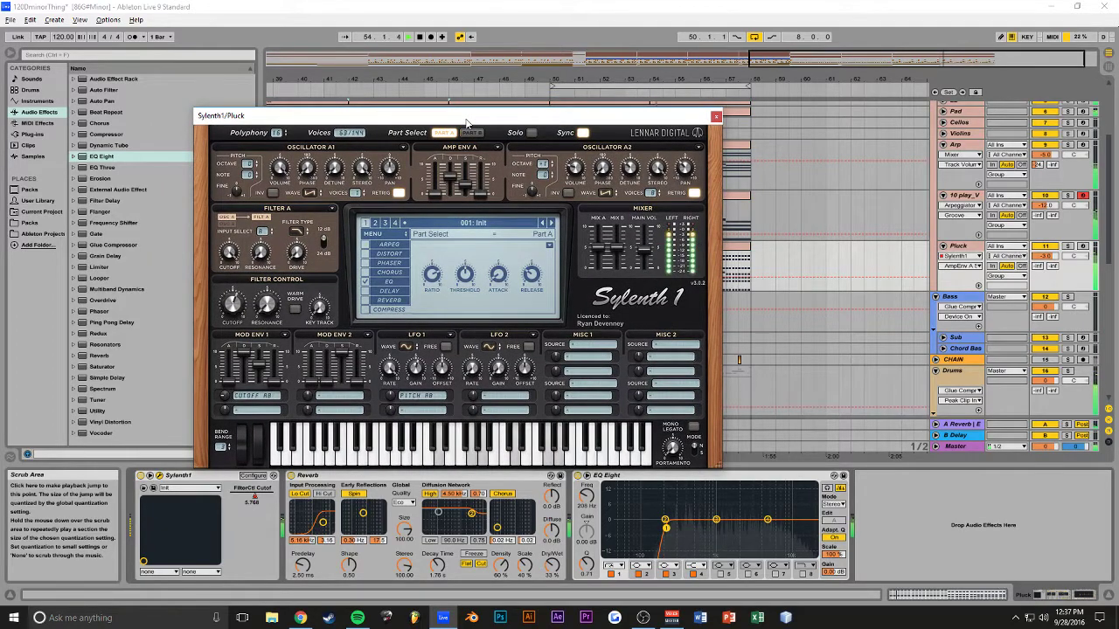
pyautogui.hotkey('alt', 'Tab')
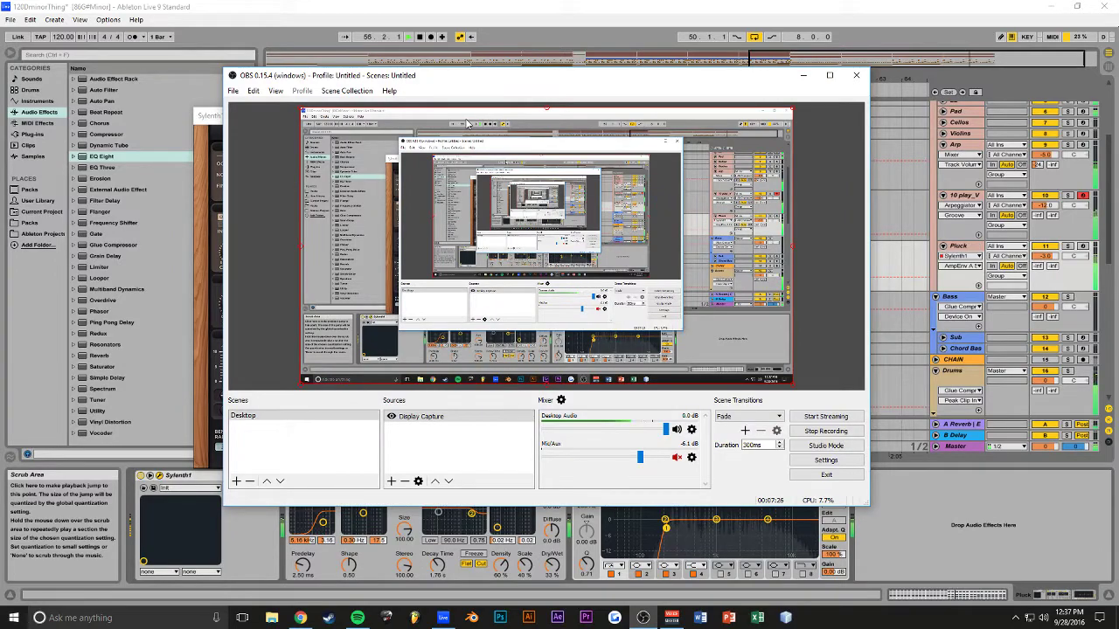
pyautogui.hotkey('alt', 'Tab')
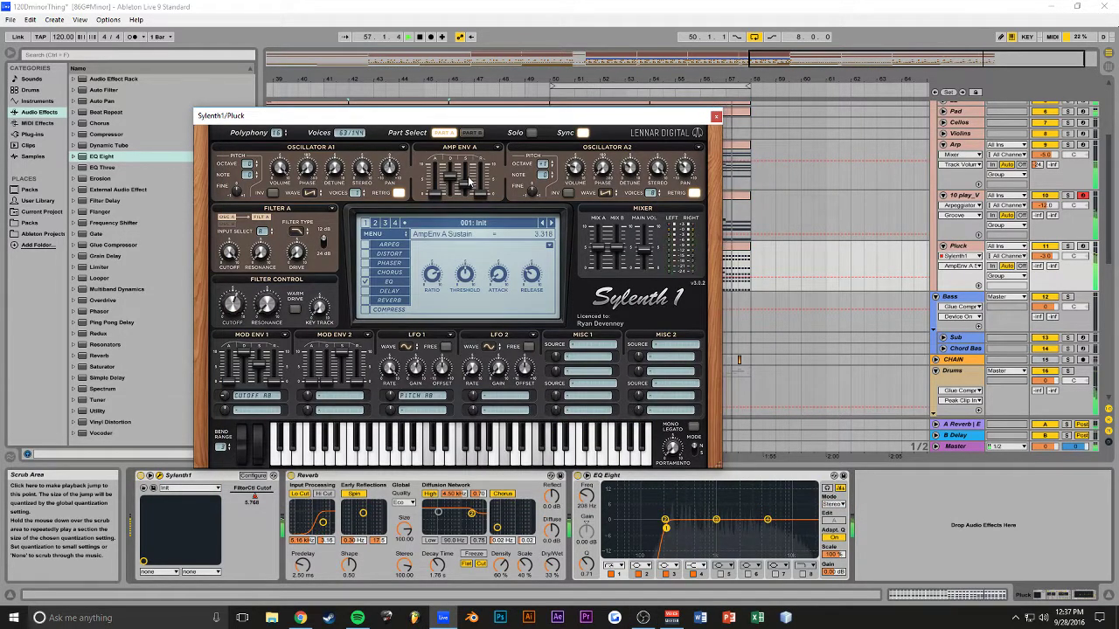
pyautogui.hotkey('ctrl', 's')
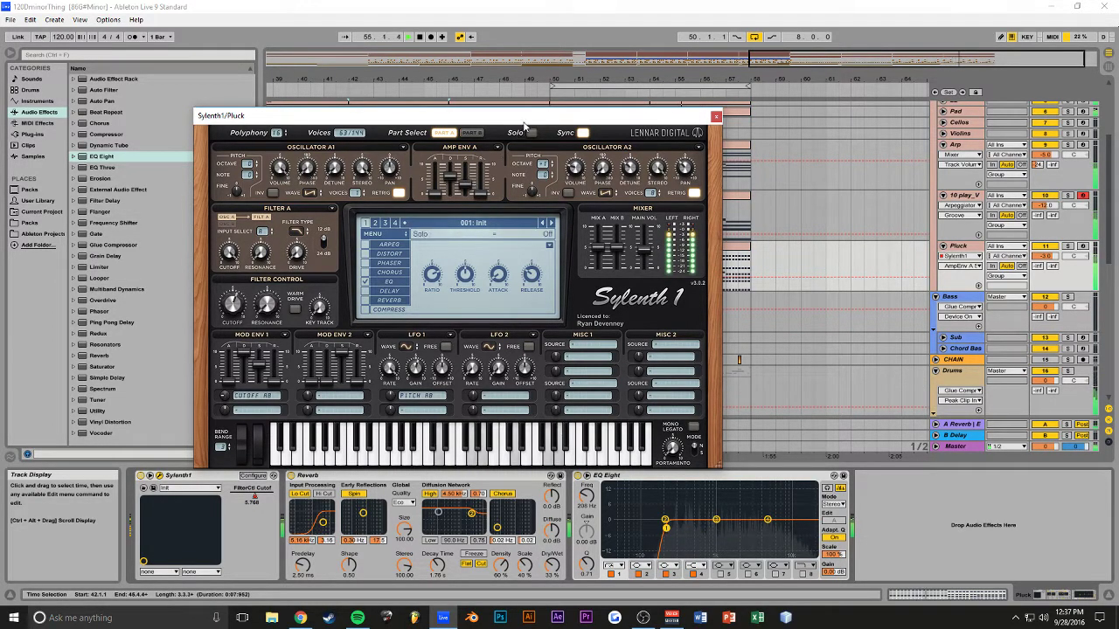
pyautogui.moveTo(548, 123); pyautogui.dragTo(562, 132)
pyautogui.click(730, 127)
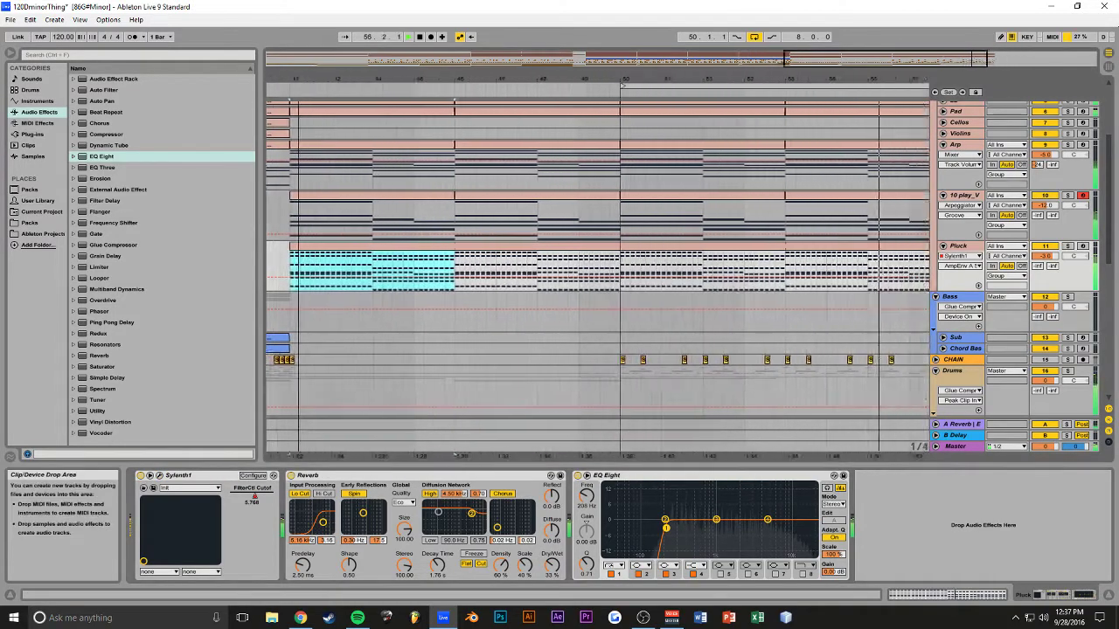
# Save the set again, collapse the instrument tracks, and fold the Synth/Instru group.
pyautogui.moveTo(872, 79); pyautogui.dragTo(920, 90)
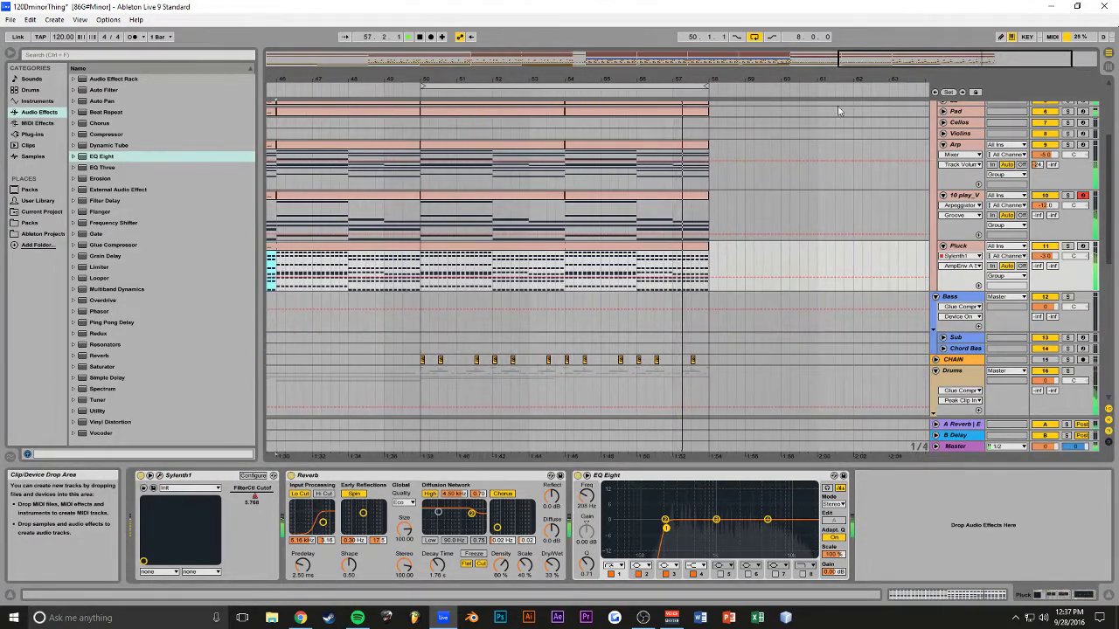
pyautogui.scroll(2, 743, 282)
pyautogui.hotkey('ctrl', 's')
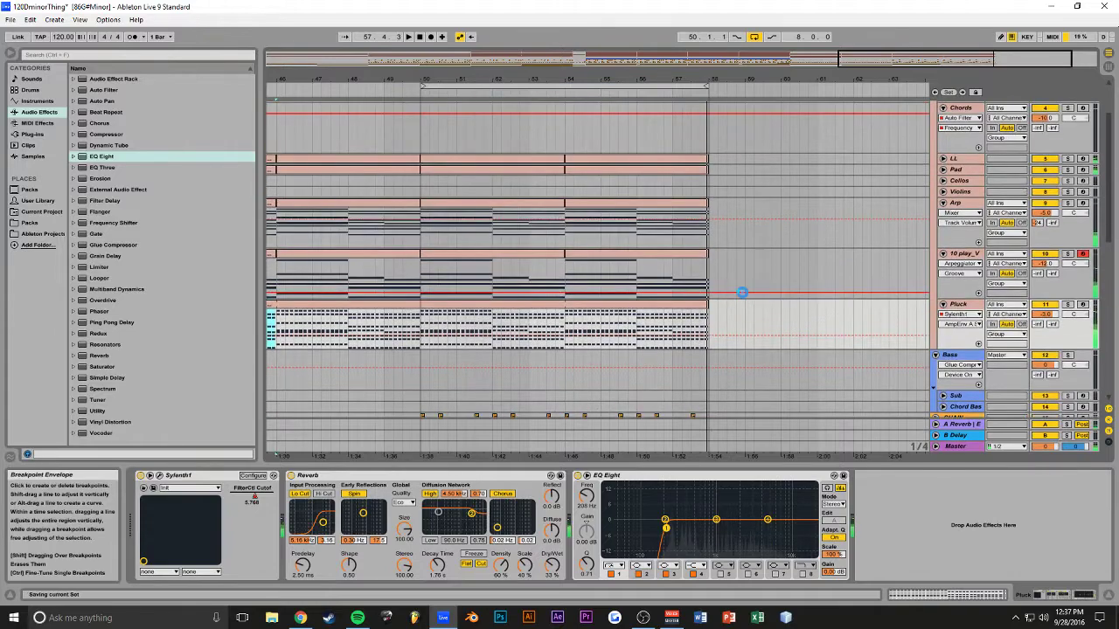
pyautogui.keyDown('alt'); pyautogui.click(943, 203); pyautogui.keyUp('alt')
pyautogui.scroll(3, 721, 239)
pyautogui.click(935, 106)
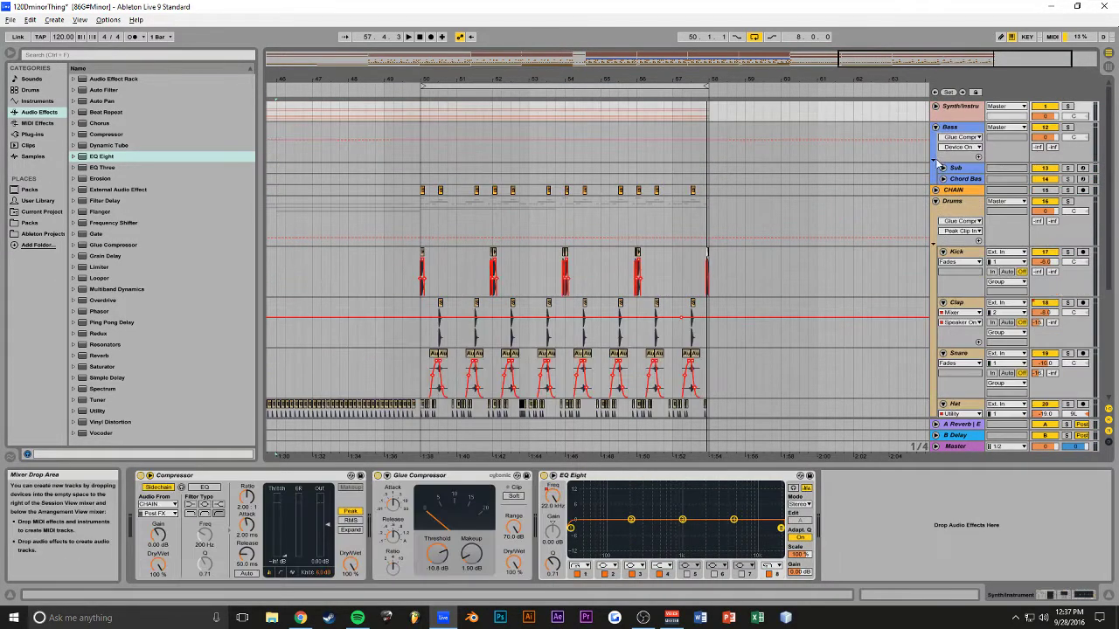
# Fold the Bass and Drums groups, duplicate bars 50 to 58 across all tracks, and start playback.
pyautogui.click(935, 126)
pyautogui.click(935, 149)
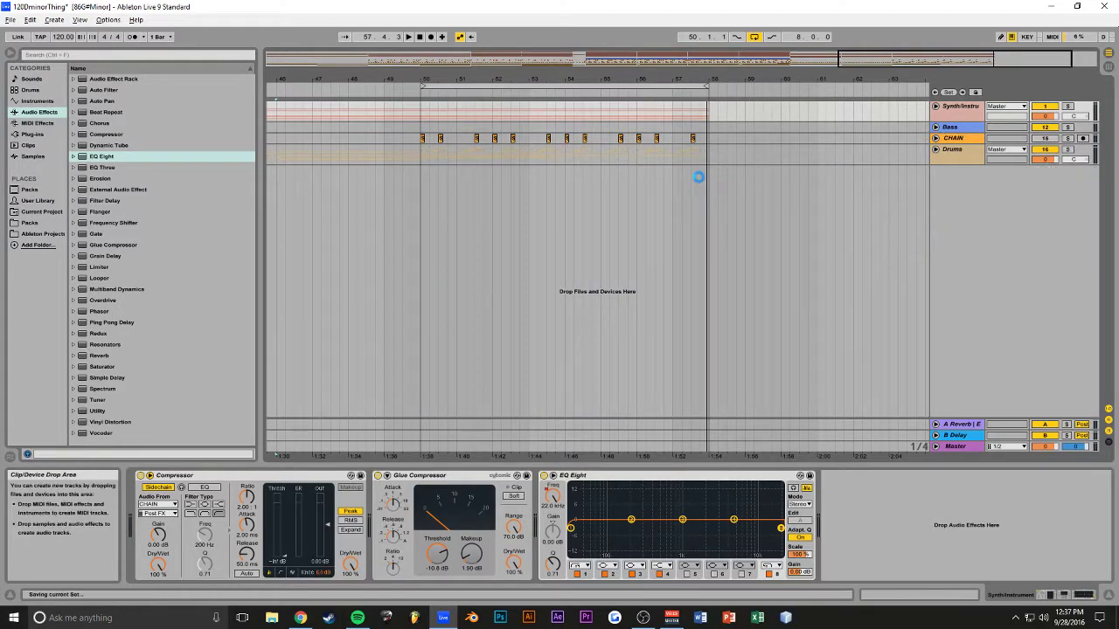
pyautogui.moveTo(708, 162); pyautogui.dragTo(423, 111)
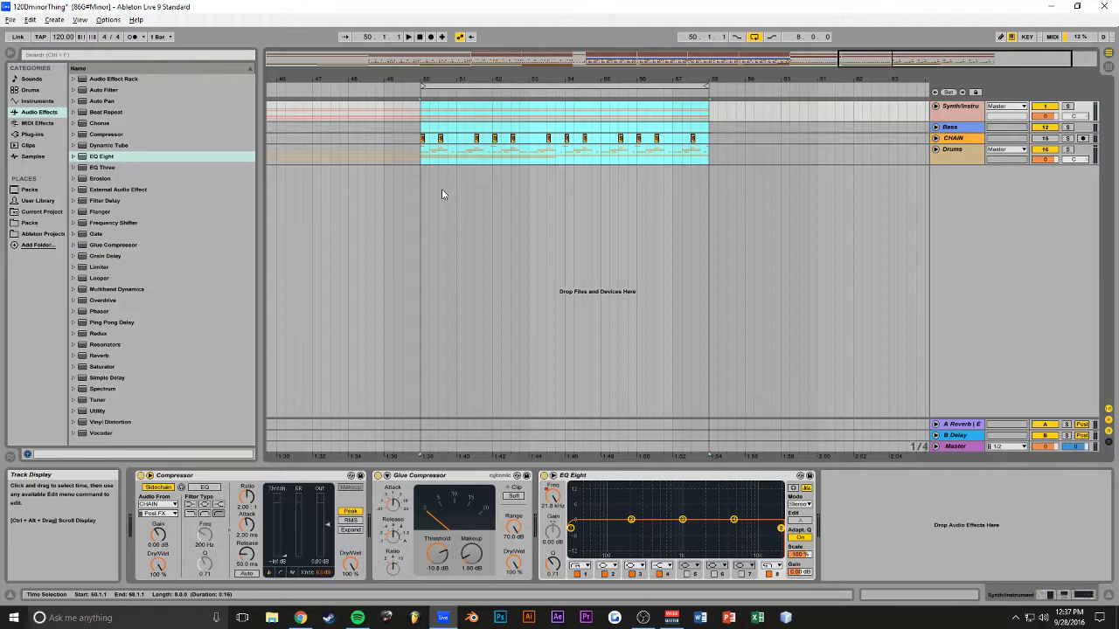
pyautogui.hotkey('ctrl', 'd')
pyautogui.press('space')
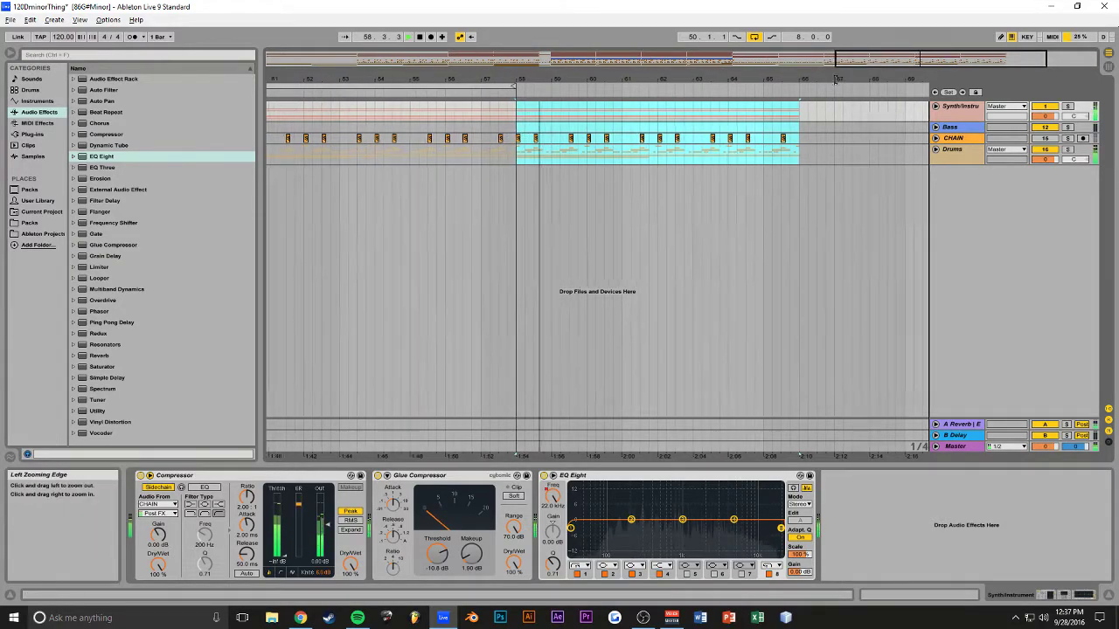
# Zoom the timeline out slightly, play through the duplicated section, and save the set.
pyautogui.moveTo(839, 60)
pyautogui.mouseDown()
pyautogui.moveTo(736, 59)
pyautogui.moveTo(780, 32)
pyautogui.moveTo(780, 58)
pyautogui.moveTo(834, 61)
pyautogui.mouseUp()
pyautogui.press('space')
pyautogui.click(457, 117)
pyautogui.click(456, 127)
pyautogui.press('space')
pyautogui.hotkey('ctrl', 's')
pyautogui.press('space')
# Duplicate bars 58 to 66 across all tracks to extend the arrangement to bar 74, and play from bar 58.
pyautogui.click(792, 162)
pyautogui.moveTo(791, 159); pyautogui.dragTo(559, 112)
pyautogui.hotkey('ctrl', 'd')
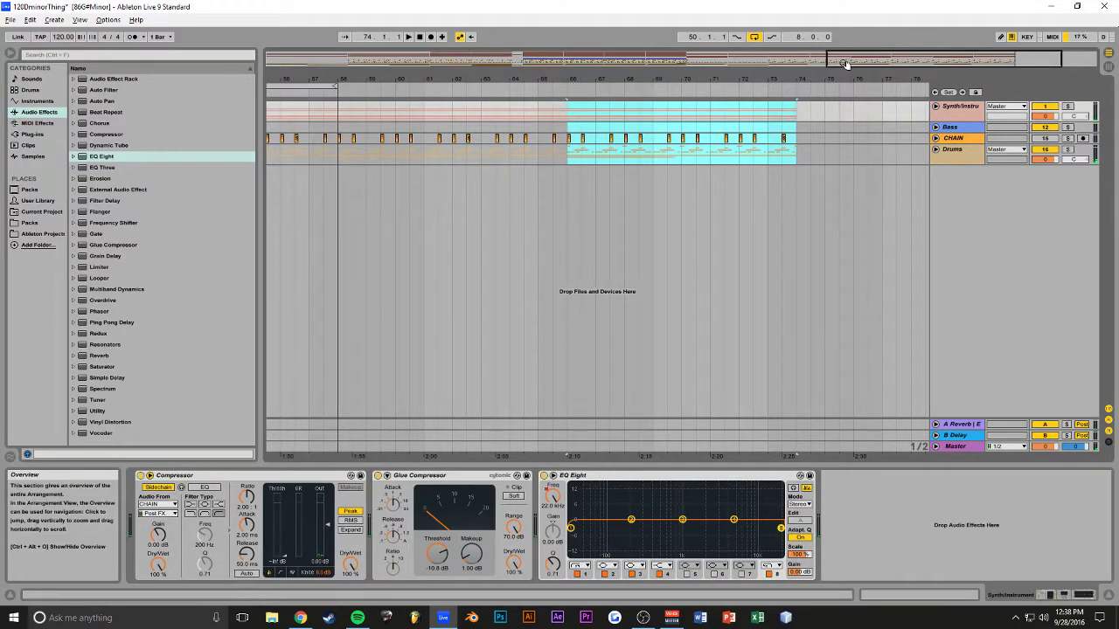
pyautogui.moveTo(842, 61); pyautogui.dragTo(813, 49)
pyautogui.click(427, 114)
pyautogui.press('space')
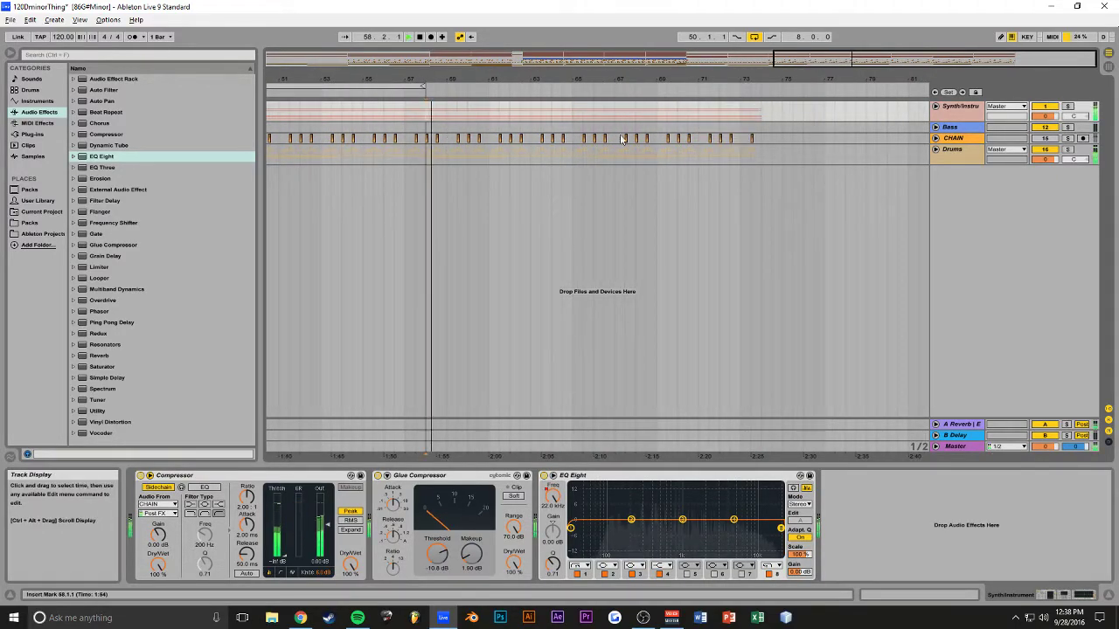
# Unfold the Synth/Instru group, insert a new MIDI track below Pluck, and name it Lead.
pyautogui.click(935, 106)
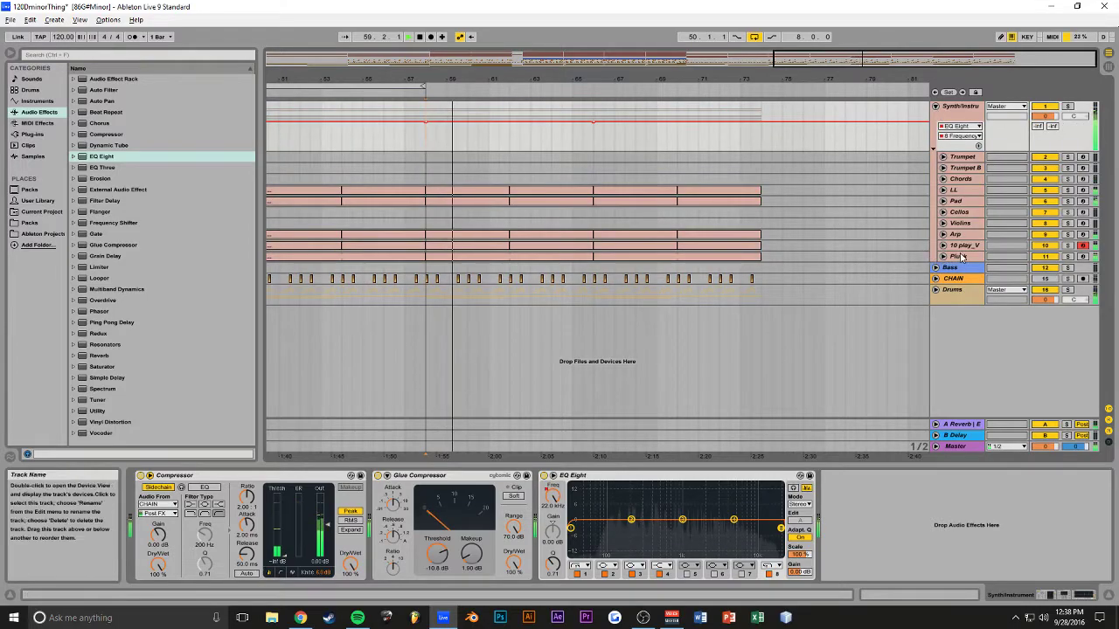
pyautogui.click(790, 253)
pyautogui.hotkey('ctrl', 'shift', 't')
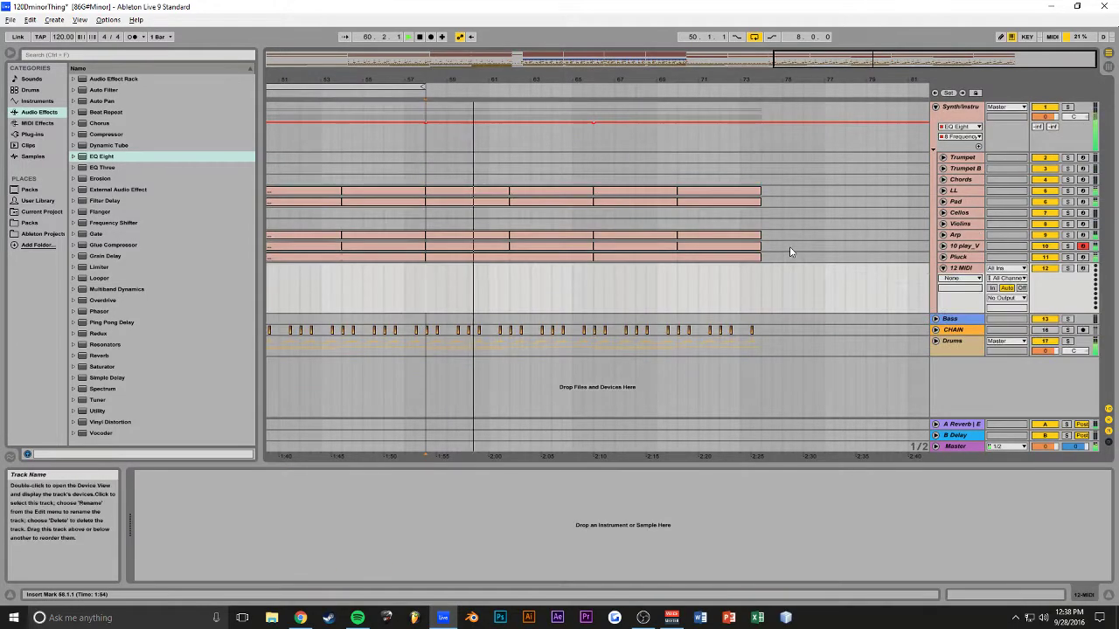
pyautogui.hotkey('ctrl', 'r')
pyautogui.write('Lead')
pyautogui.press('Return')
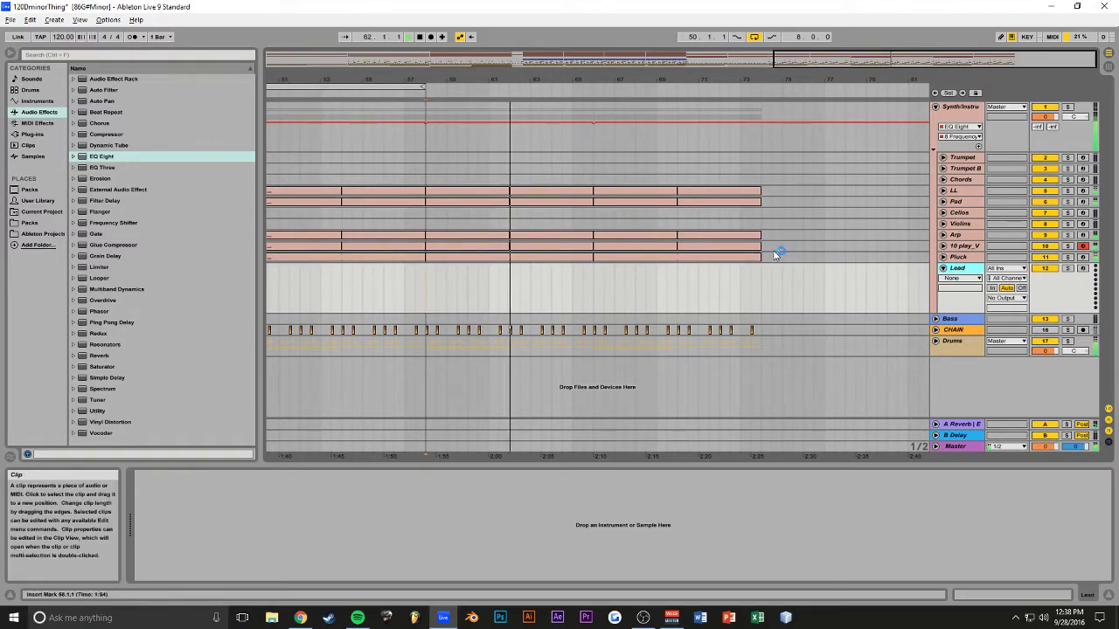
# Unfold the Bass group and the LL track, copy an LL chord clip onto the Sub track, and open its notes.
pyautogui.click(936, 319)
pyautogui.press('space')
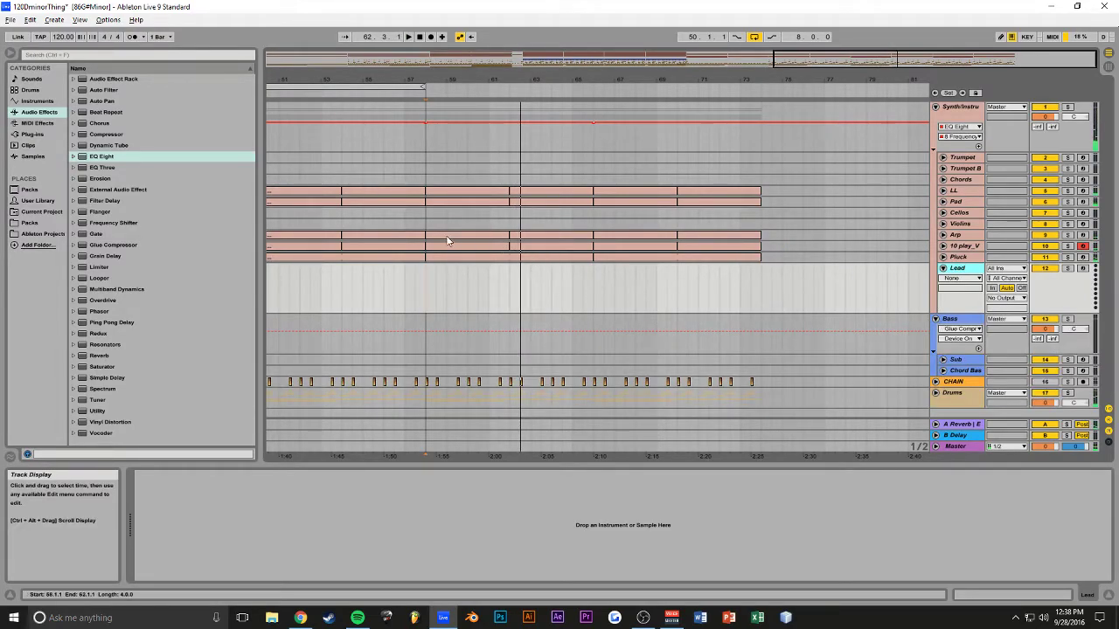
pyautogui.click(943, 180)
pyautogui.press('space')
pyautogui.click(943, 179)
pyautogui.click(944, 189)
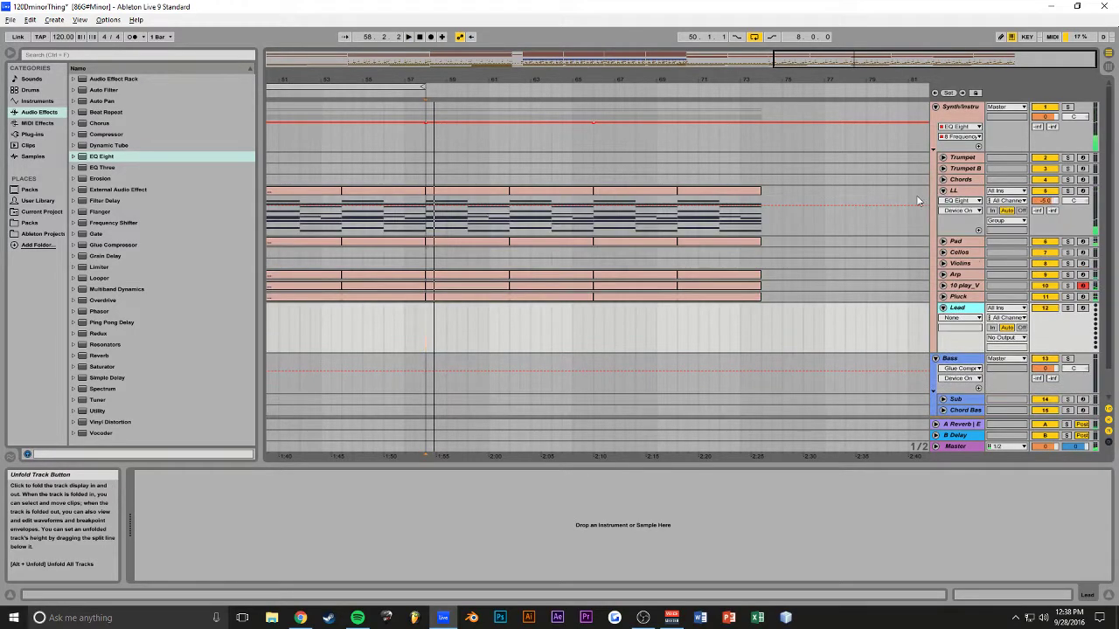
pyautogui.scroll(-2, 630, 200)
pyautogui.moveTo(473, 164); pyautogui.dragTo(458, 366)
pyautogui.doubleClick(458, 368)
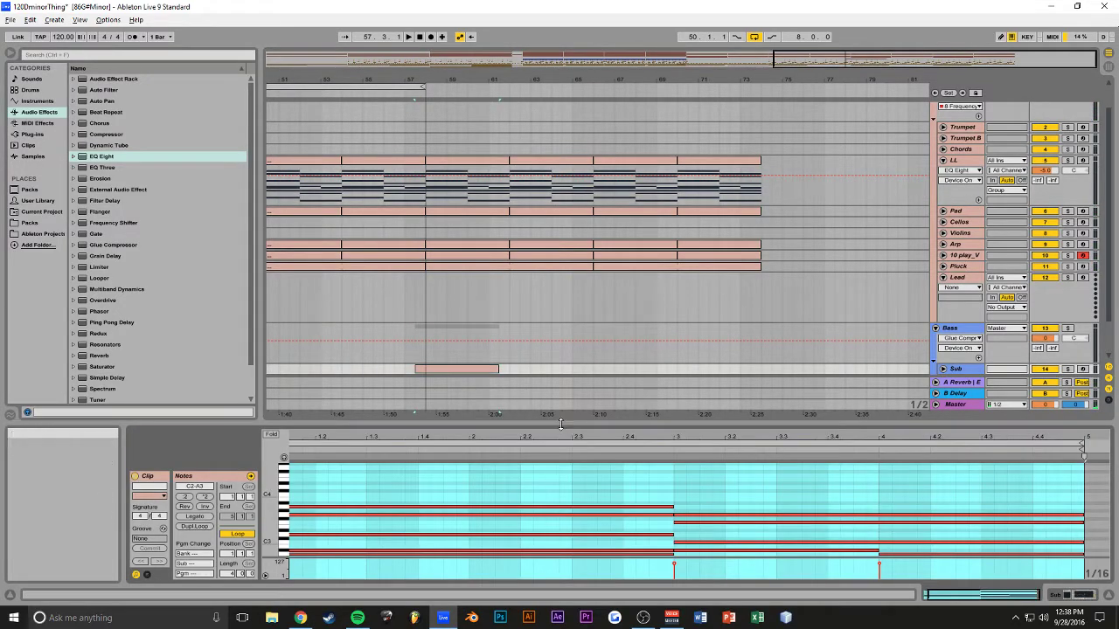
# Delete all notes except the lowest line from the Sub clip in an enlarged note editor, and play briefly.
pyautogui.moveTo(562, 428); pyautogui.dragTo(564, 243)
pyautogui.moveTo(1040, 304); pyautogui.dragTo(536, 387)
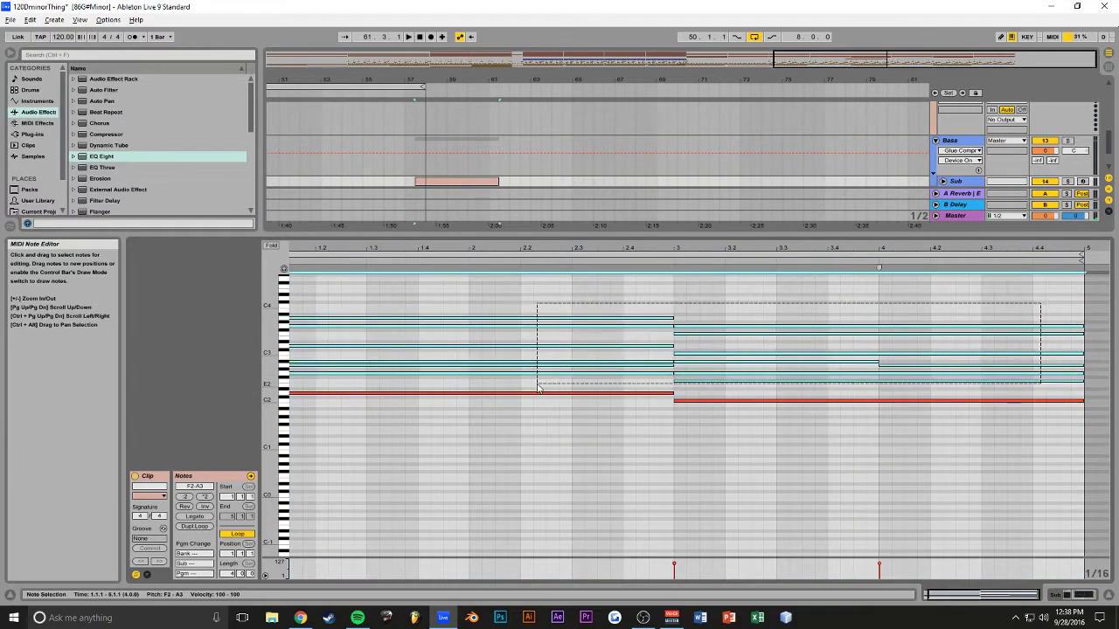
pyautogui.press('Delete')
pyautogui.press('space')
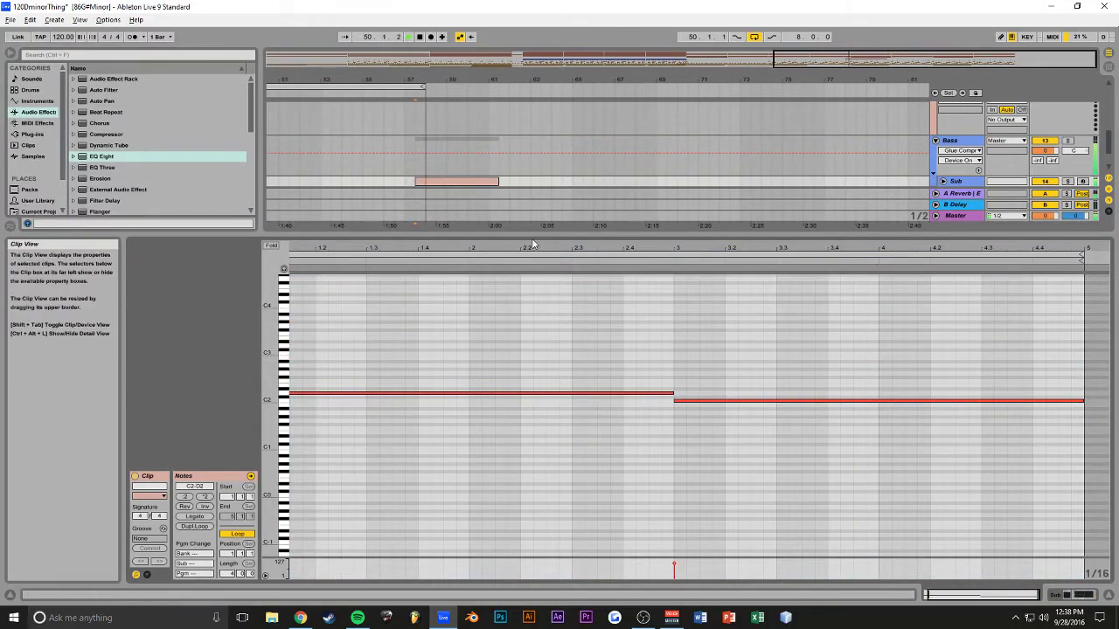
pyautogui.moveTo(534, 236); pyautogui.dragTo(530, 402)
pyautogui.press('space')
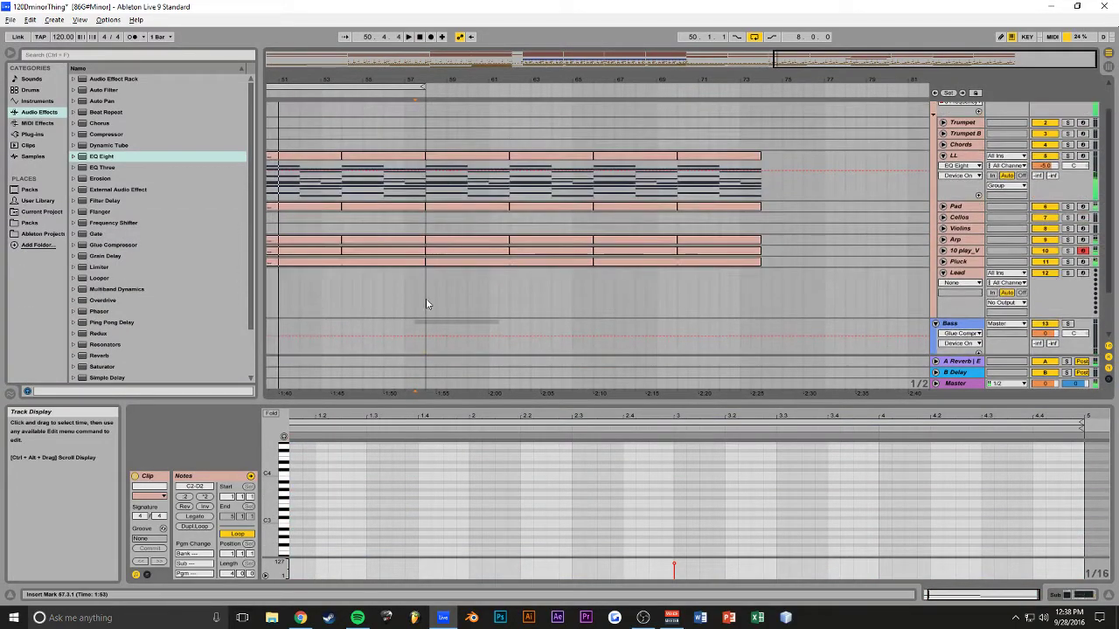
# Move the four-bar Sub clip to start at bar 58, and play from there.
pyautogui.click(426, 301)
pyautogui.scroll(-1, 473, 294)
pyautogui.moveTo(452, 307); pyautogui.dragTo(477, 311)
pyautogui.press('space')
pyautogui.scroll(1, 575, 273)
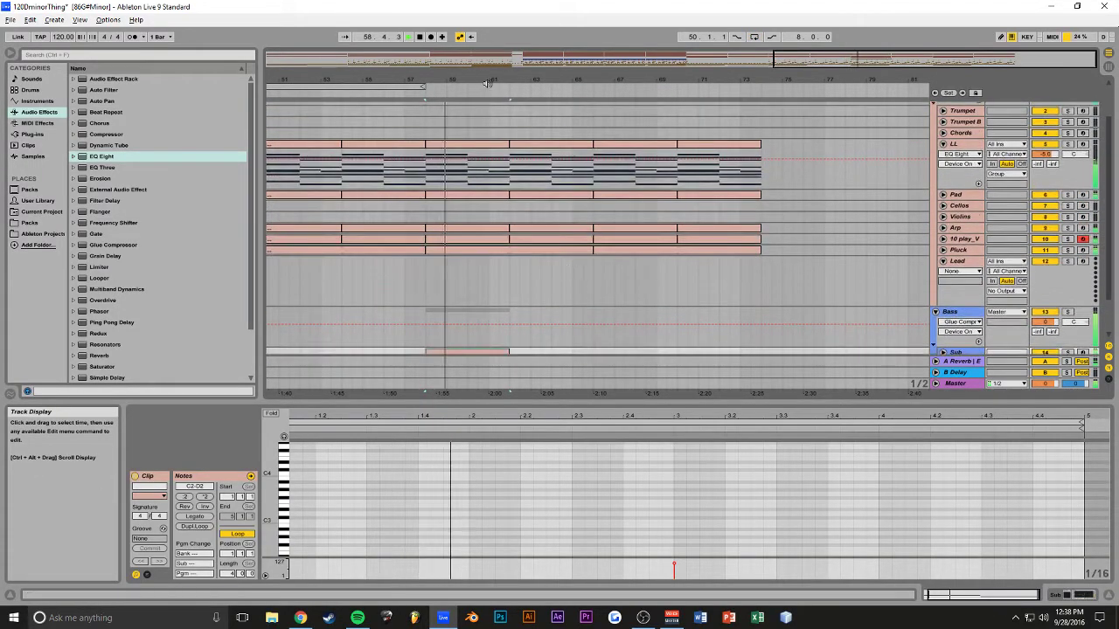
pyautogui.moveTo(788, 77)
pyautogui.mouseDown()
pyautogui.moveTo(794, 68)
pyautogui.moveTo(790, 84)
pyautogui.mouseUp()
pyautogui.scroll(-1, 594, 270)
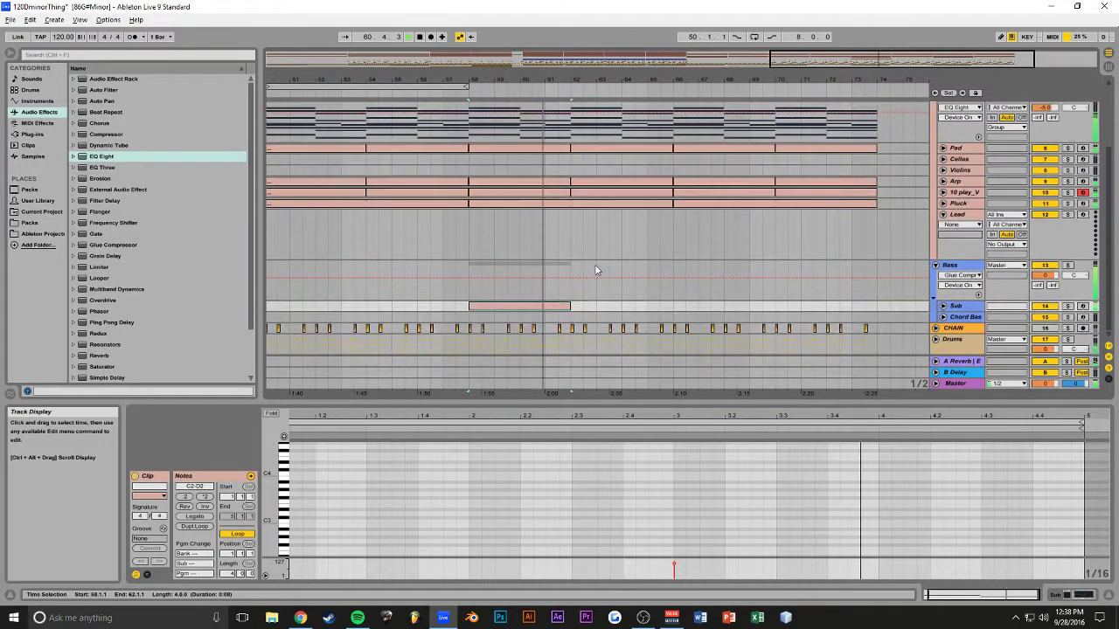
# Duplicate the Sub clip three times to reach bar 74, and play the bass from bars 62 and 58.
pyautogui.hotkey('ctrl', 'd')
pyautogui.hotkey('ctrl', 'd')
pyautogui.hotkey('ctrl', 'd')
pyautogui.scroll(2, 538, 303)
pyautogui.scroll(-1, 539, 302)
pyautogui.press('space')
pyautogui.scroll(5, 487, 264)
pyautogui.scroll(-2, 525, 301)
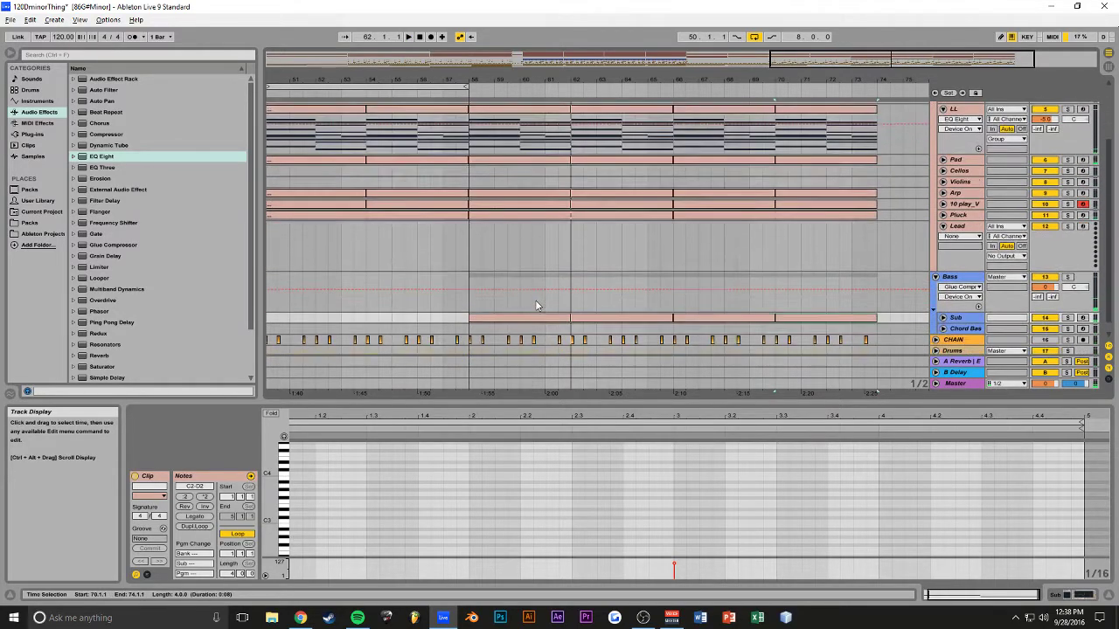
pyautogui.click(575, 258)
pyautogui.press('space')
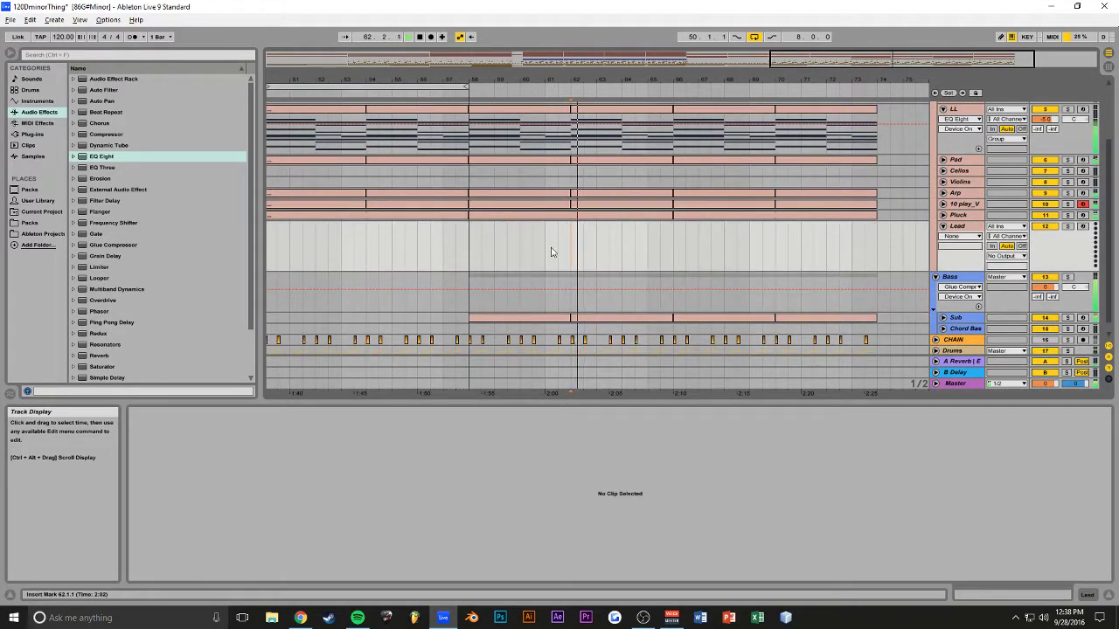
pyautogui.click(470, 248)
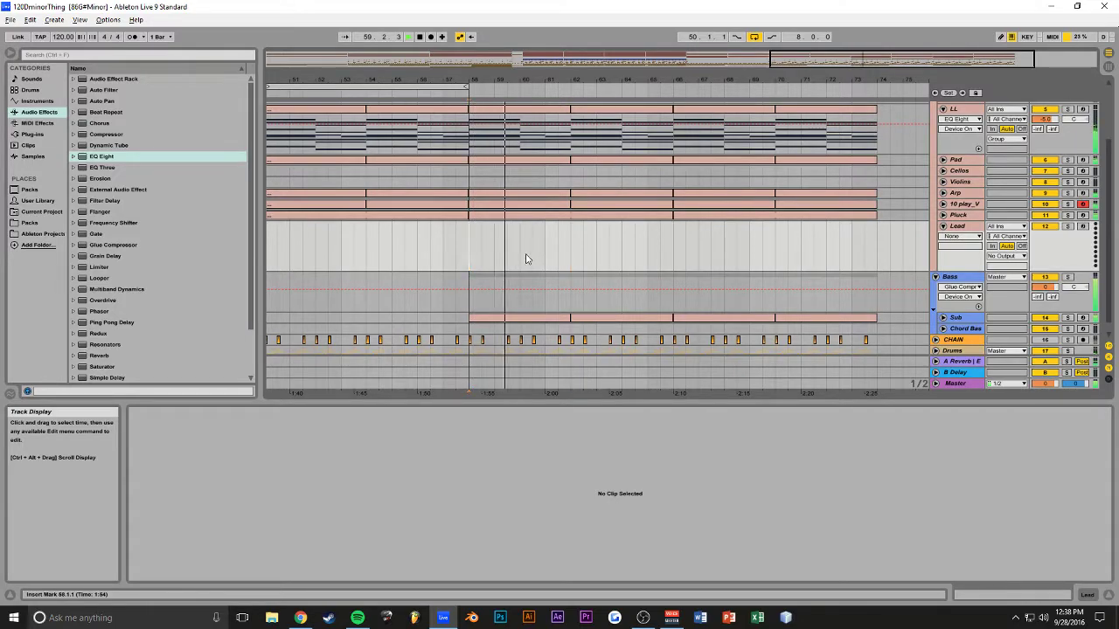
# Insert an empty eight-bar MIDI clip on the Lead track from bar 58 to bar 66.
pyautogui.scroll(4, 566, 268)
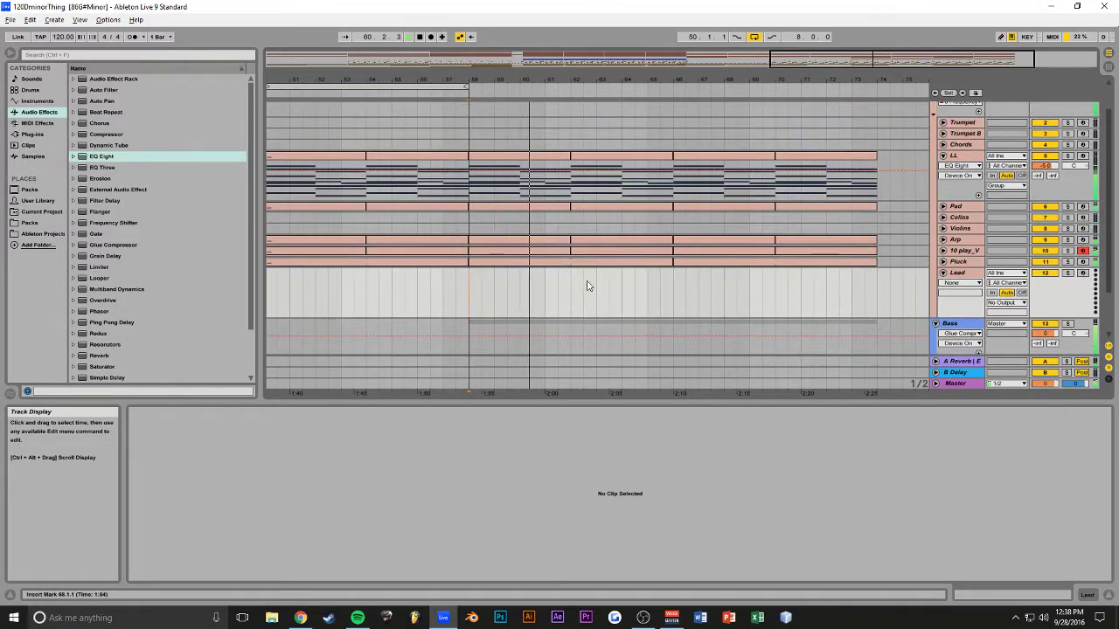
pyautogui.press('space')
pyautogui.moveTo(472, 292); pyautogui.dragTo(486, 291)
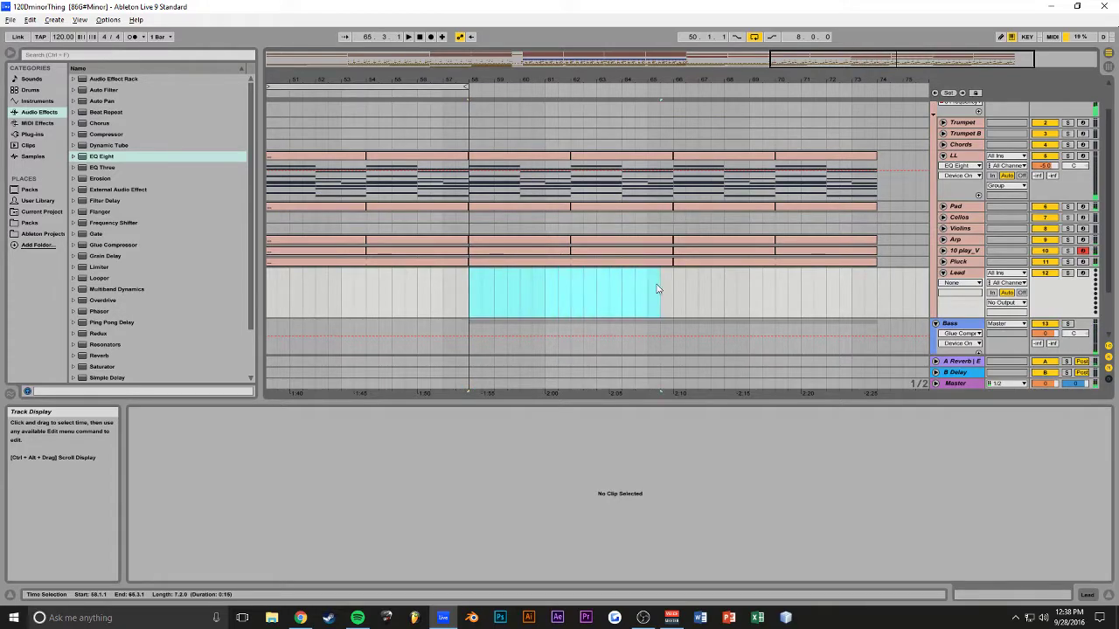
pyautogui.hotkey('ctrl', 'shift', 'm')
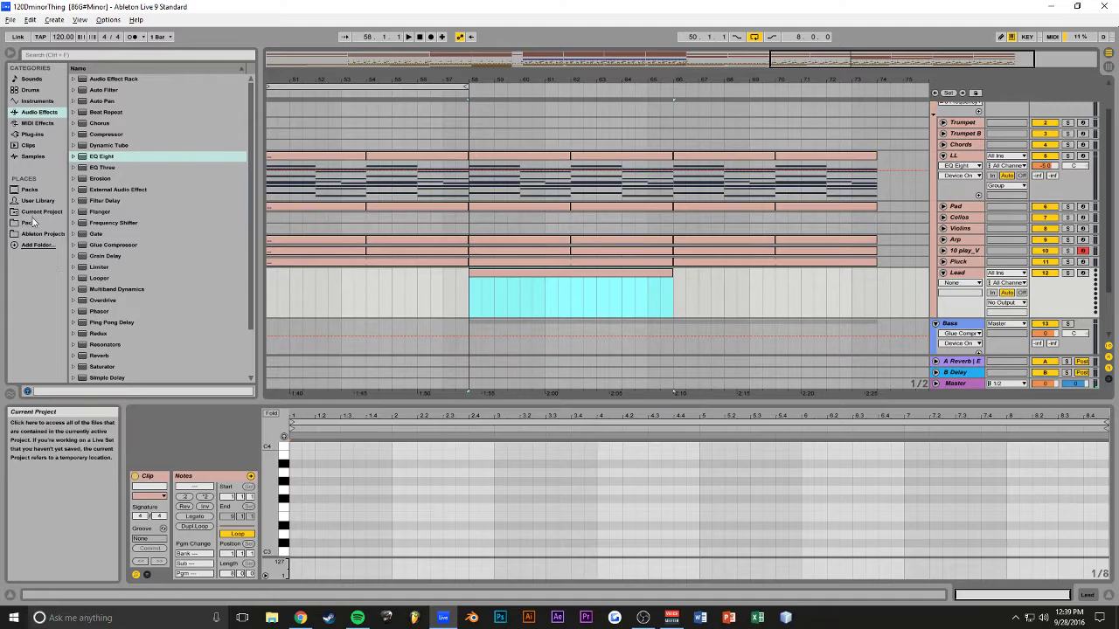
# Load Serum_x64 onto the Lead track and set oscillator A's unison to 7 voices.
pyautogui.click(35, 135)
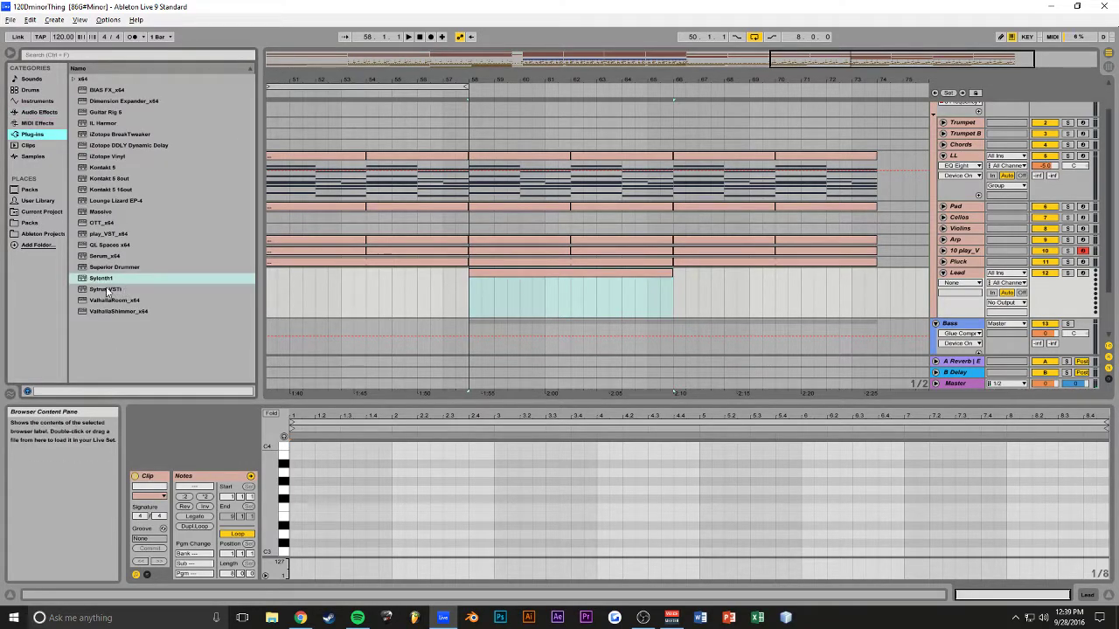
pyautogui.click(105, 256)
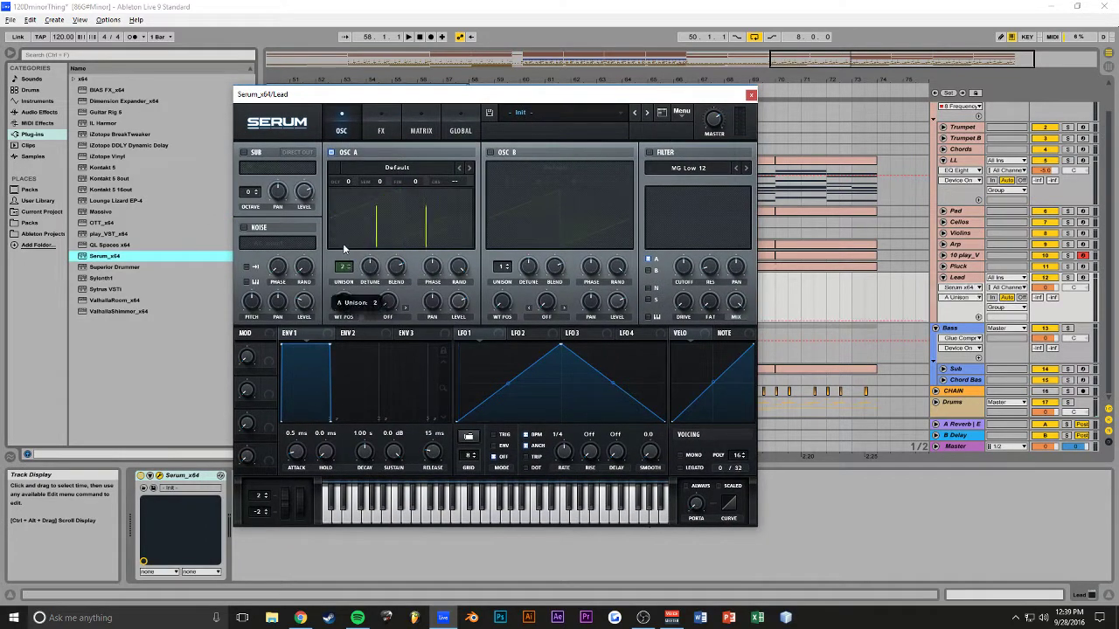
pyautogui.moveTo(343, 248); pyautogui.dragTo(409, 183)
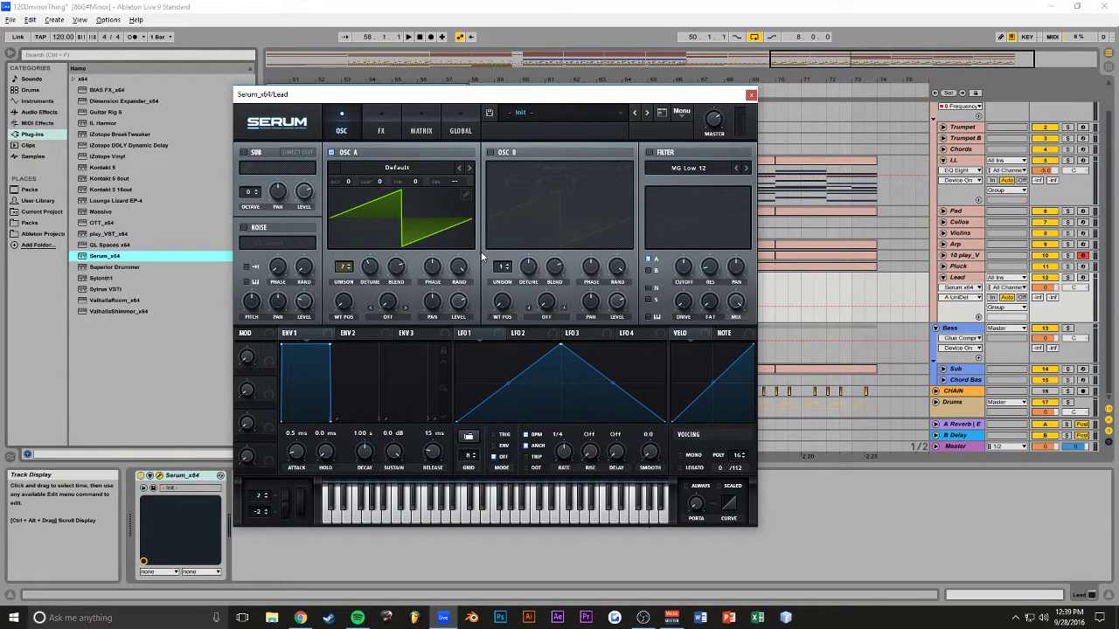
# Give oscillator A a Sync warp modulated by LFO 1, with the LFO rate at 2.0 Hz.
pyautogui.click(387, 318)
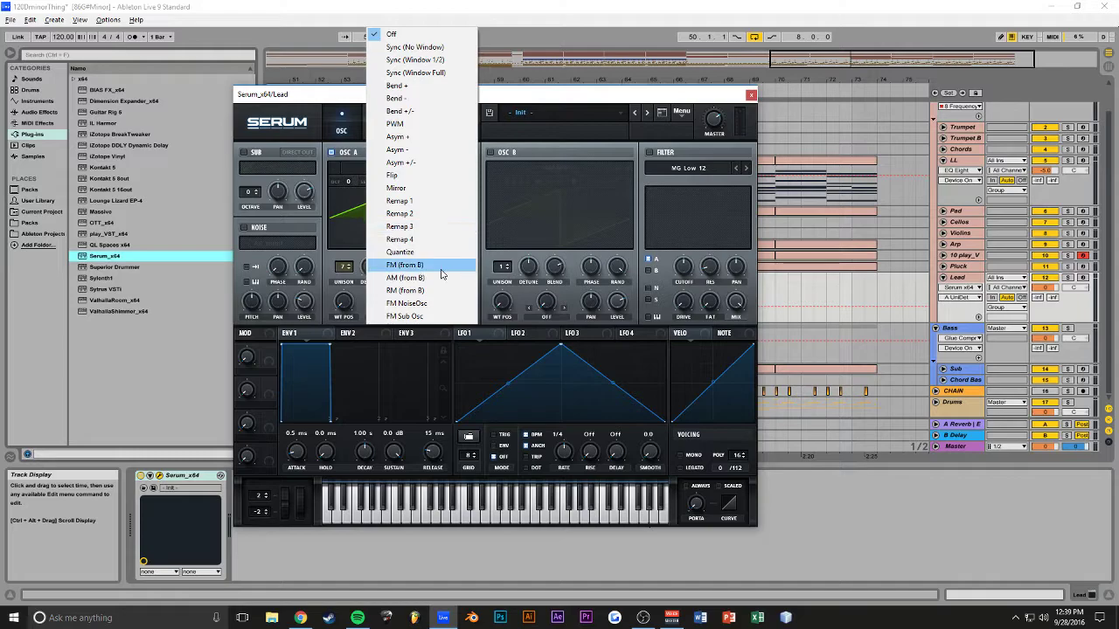
pyautogui.click(415, 59)
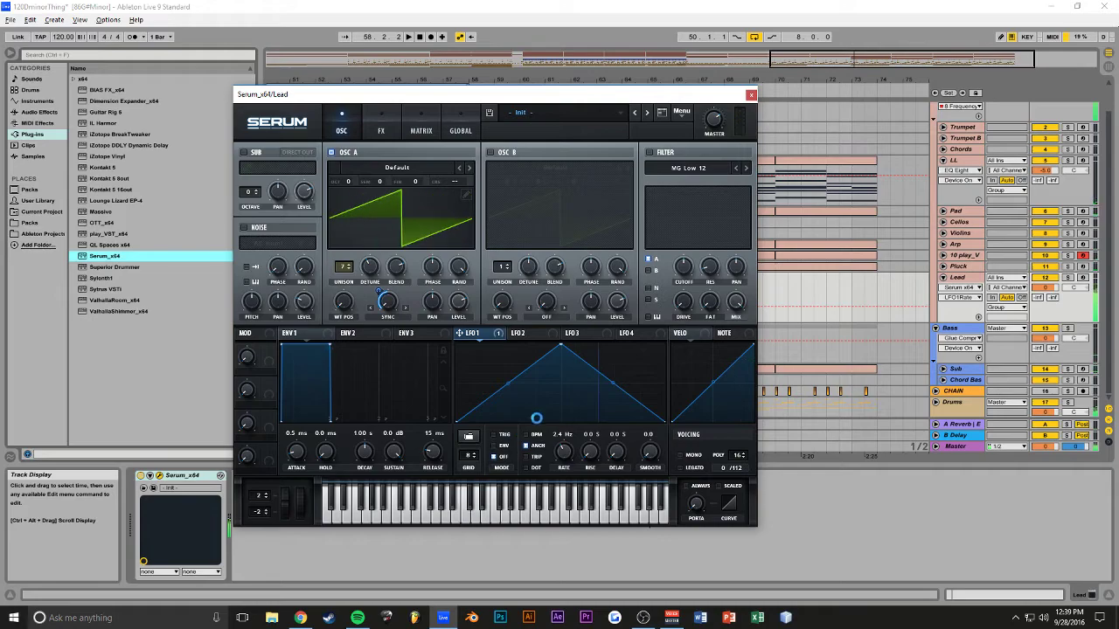
pyautogui.moveTo(562, 467); pyautogui.dragTo(480, 516)
# Enable oscillator B with 9 unison voices, octave +1, and a Sync (Window 1/2) warp modulated by LFO 1.
pyautogui.click(491, 153)
pyautogui.moveTo(504, 267); pyautogui.dragTo(511, 222)
pyautogui.moveTo(507, 180); pyautogui.dragTo(507, 179)
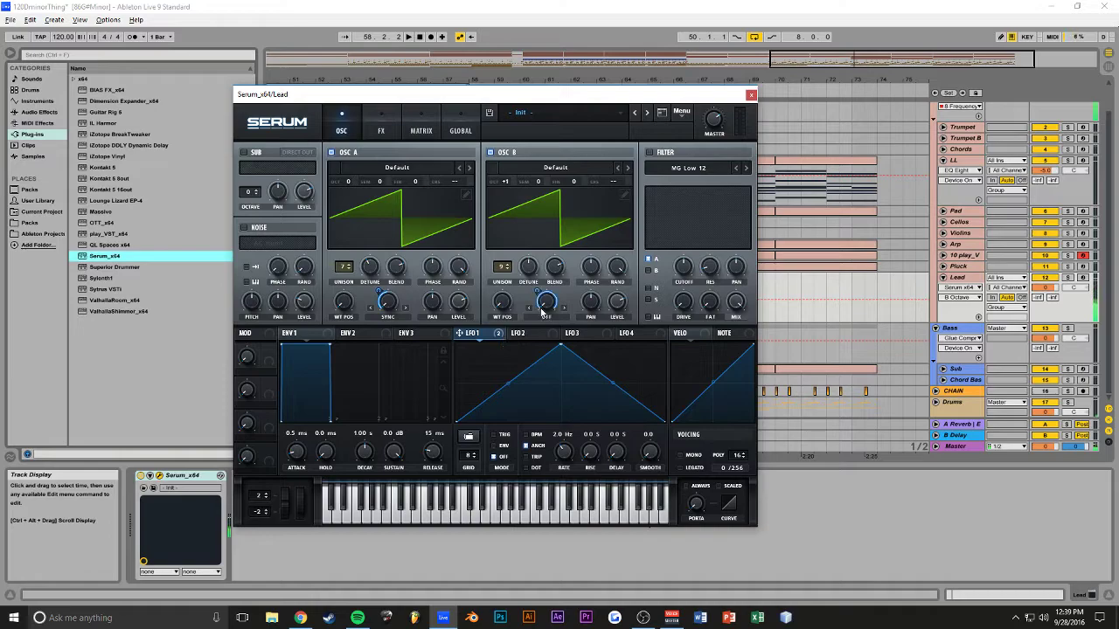
pyautogui.click(545, 316)
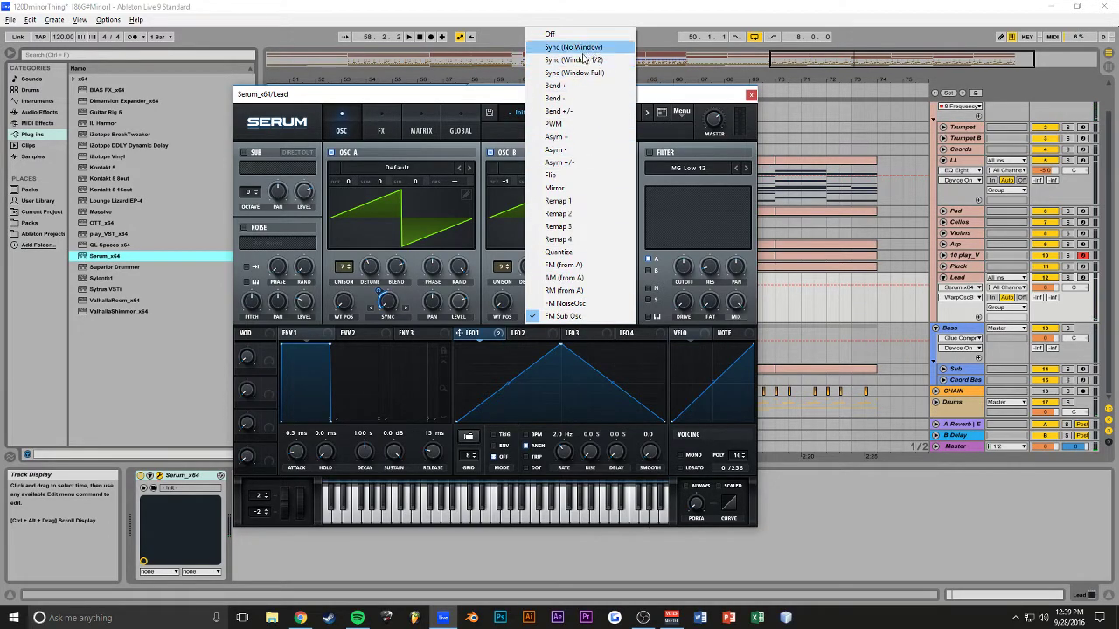
pyautogui.click(585, 58)
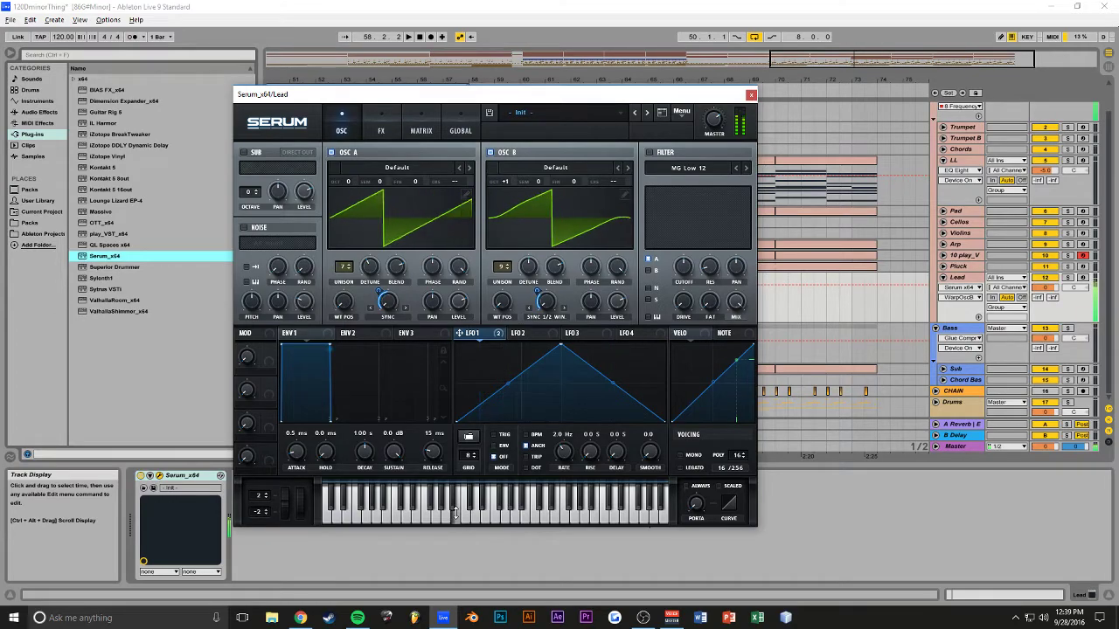
# Add Serum's Compressor effect in multiband mode and adjust the master volume.
pyautogui.click(386, 136)
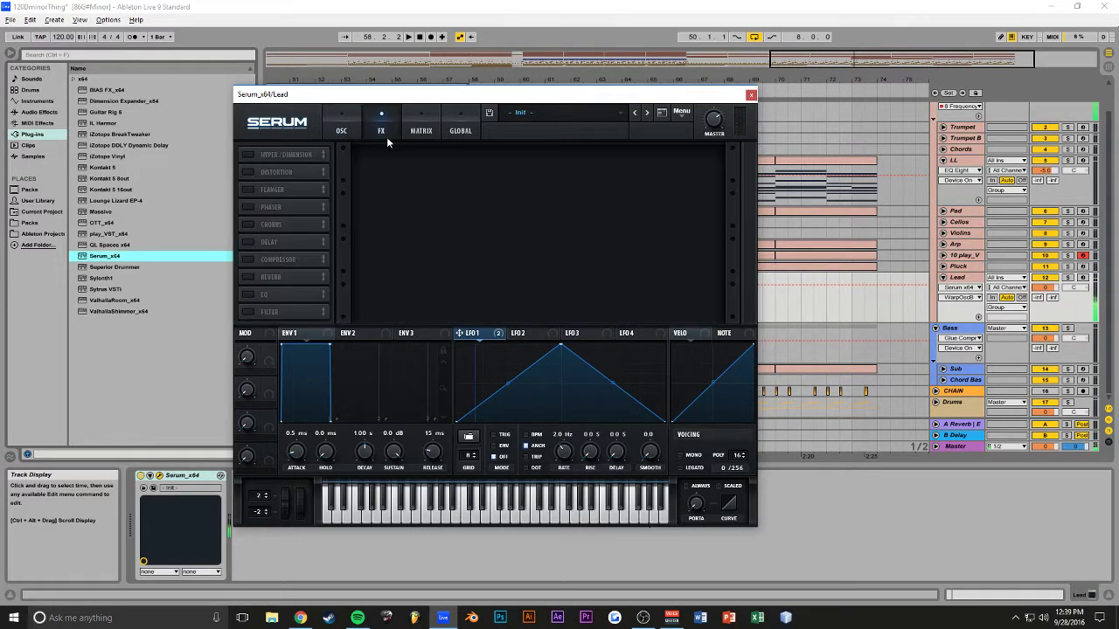
pyautogui.click(249, 260)
pyautogui.click(590, 179)
pyautogui.press('space')
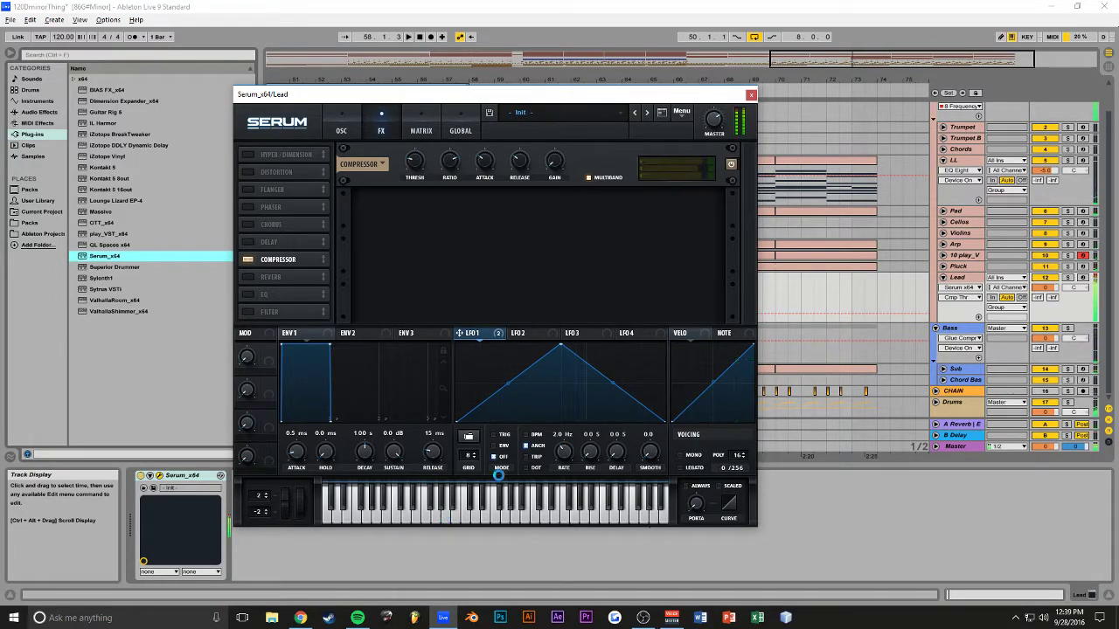
pyautogui.moveTo(712, 120); pyautogui.dragTo(704, 155)
# Add Serum's Phaser effect with the mix at about 56%, adjust its phase, and audition notes on the keyboard.
pyautogui.click(259, 173)
pyautogui.click(248, 172)
pyautogui.click(248, 207)
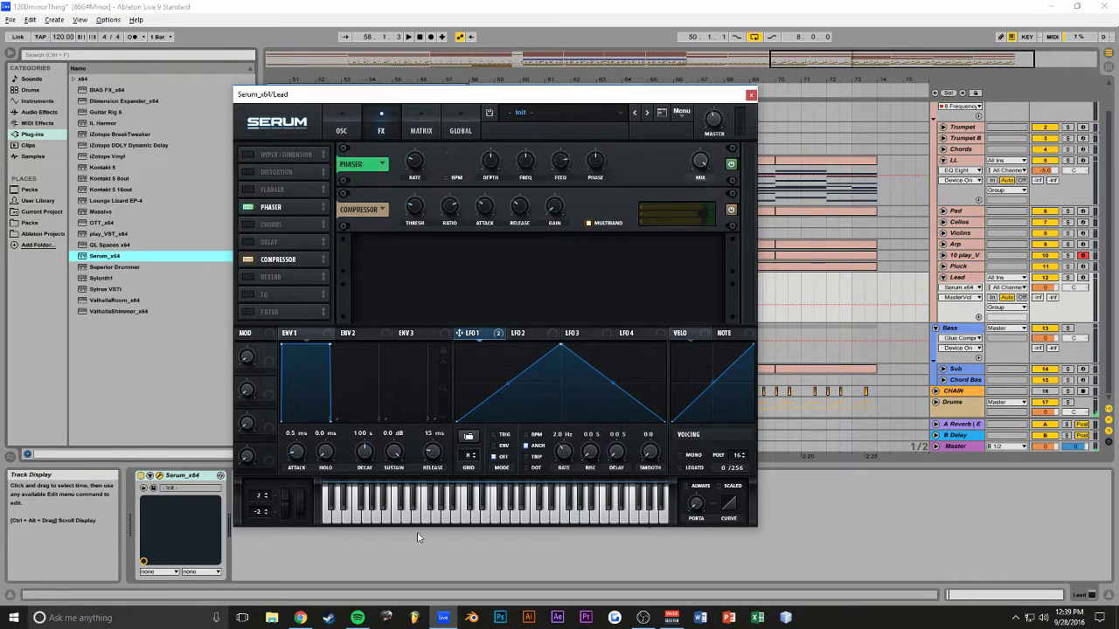
pyautogui.click(477, 516)
pyautogui.click(701, 164)
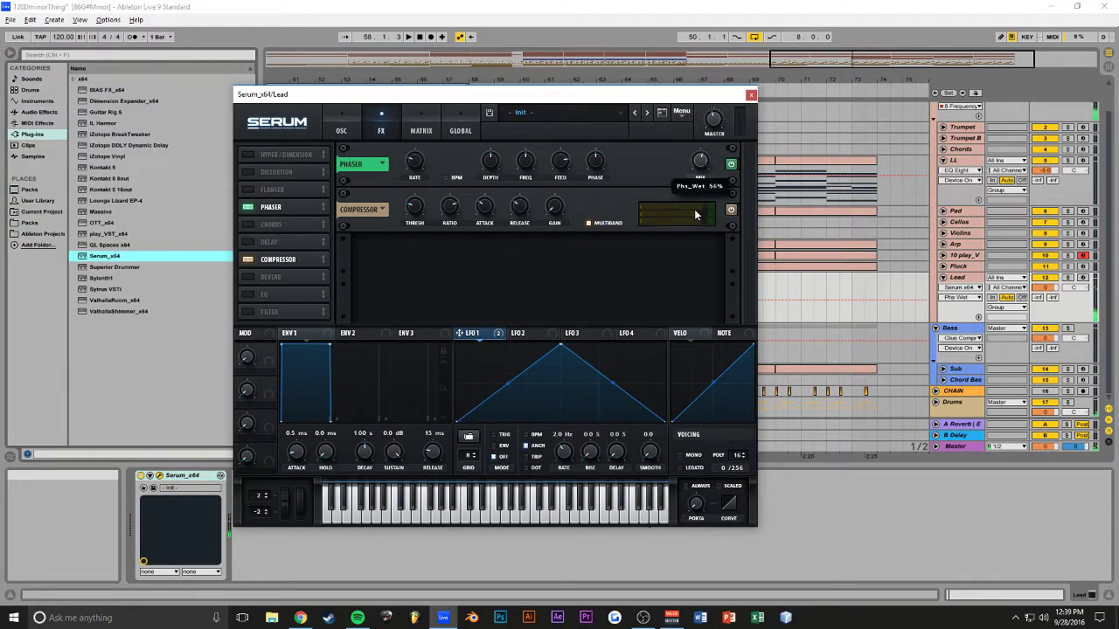
pyautogui.click(594, 161)
pyautogui.click(494, 515)
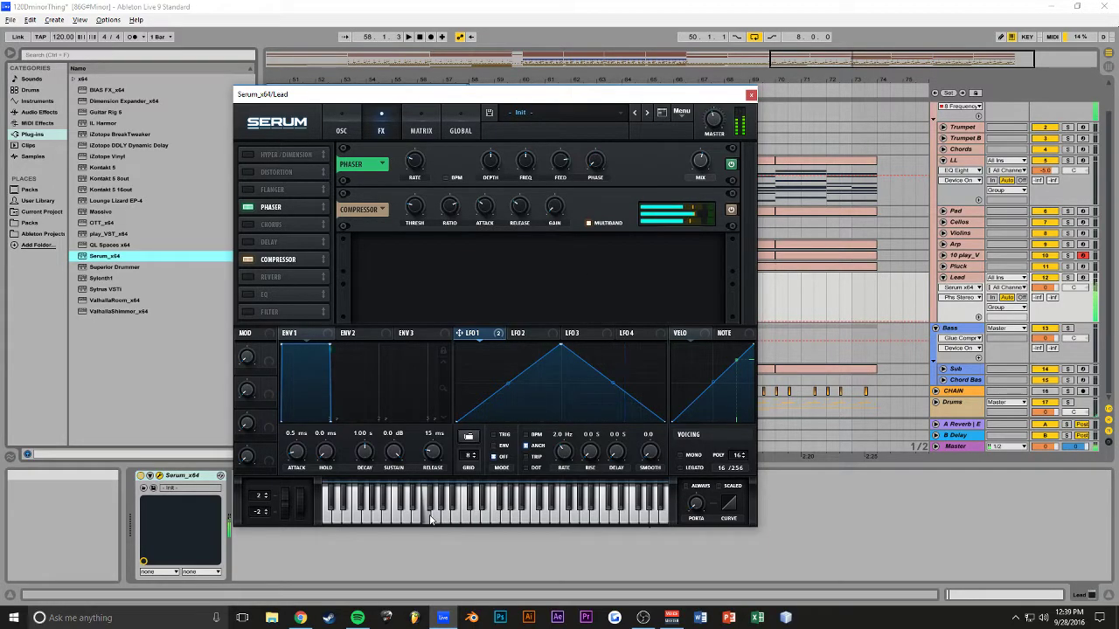
# Add Serum's Flanger effect, adjust its mix and rate, set its depth to 61%, and audition notes on the keyboard.
pyautogui.click(248, 189)
pyautogui.click(406, 523)
pyautogui.moveTo(697, 165); pyautogui.dragTo(697, 215)
pyautogui.moveTo(425, 157); pyautogui.dragTo(421, 199)
pyautogui.moveTo(497, 161); pyautogui.dragTo(495, 201)
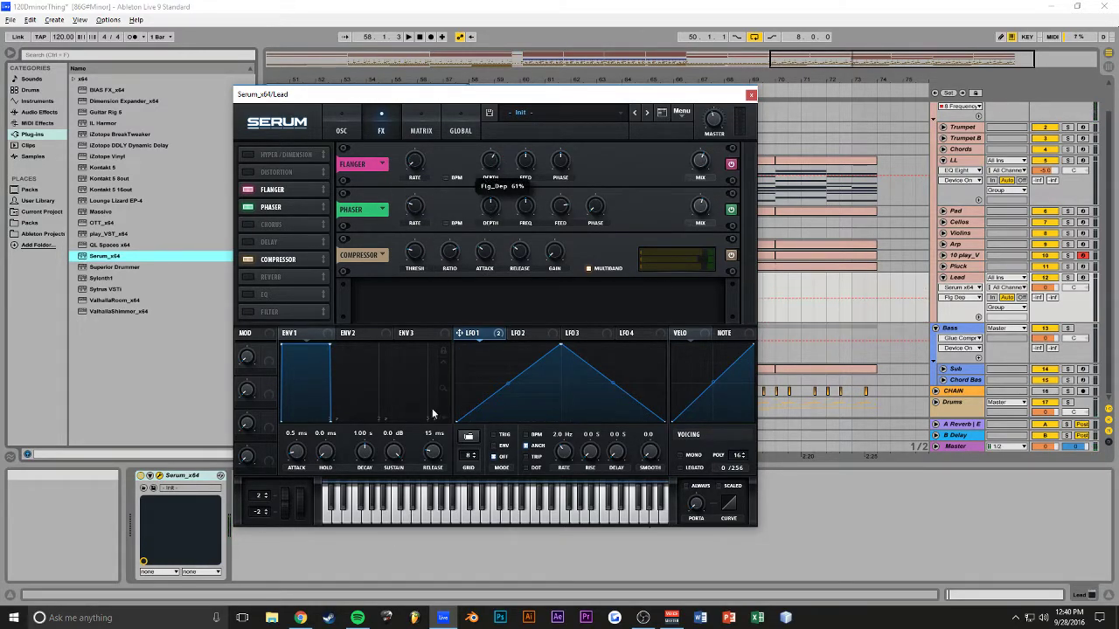
pyautogui.click(456, 510)
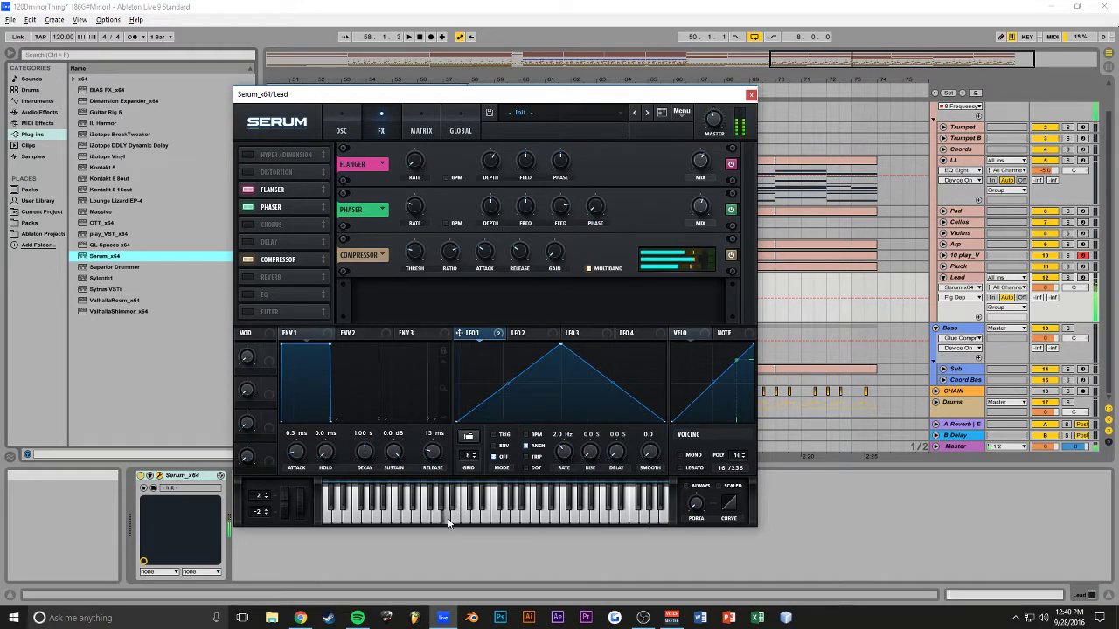
# Save the set and enable Serum's Hyper/Dimension effect.
pyautogui.hotkey('ctrl', 's')
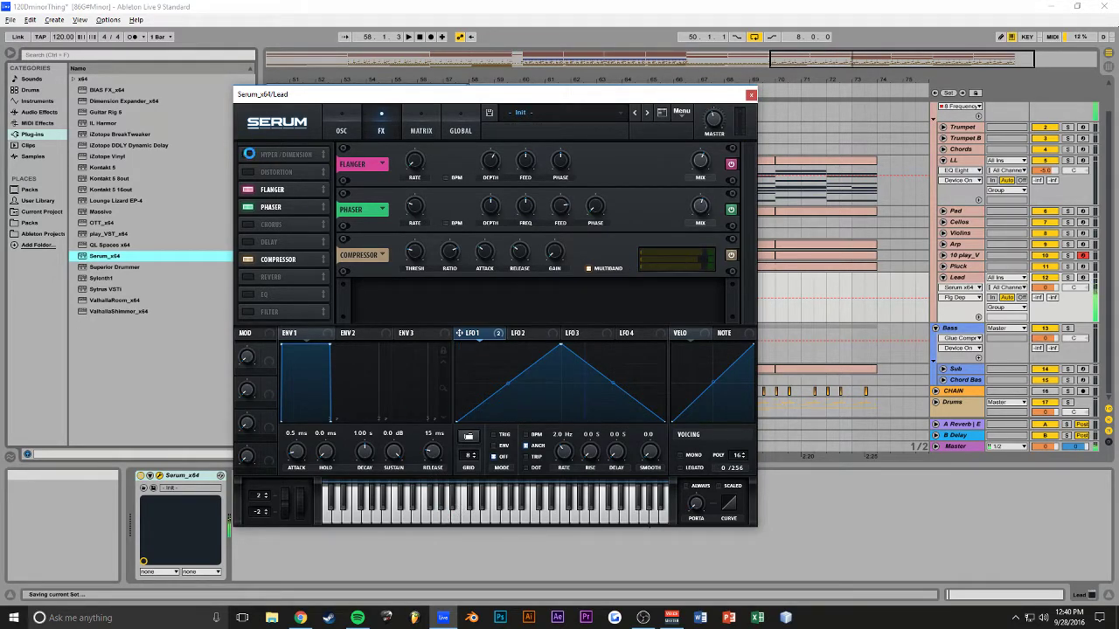
pyautogui.click(248, 154)
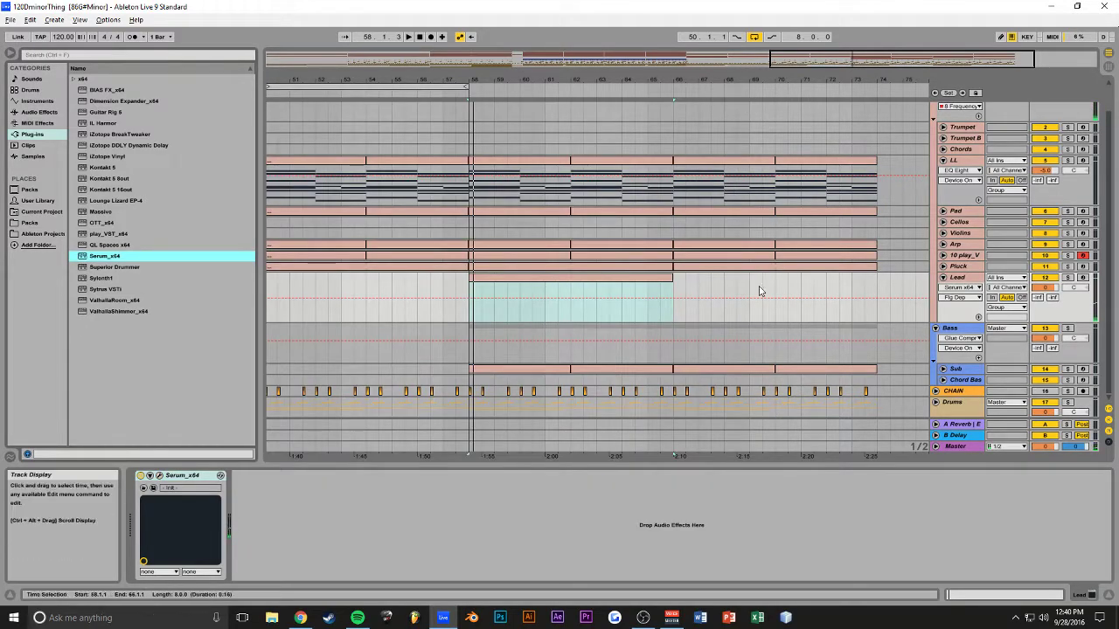
# Open the empty Lead clip at bar 58 in an enlarged note editor and set the Lead track volume to -4 dB.
pyautogui.click(968, 279)
pyautogui.doubleClick(486, 285)
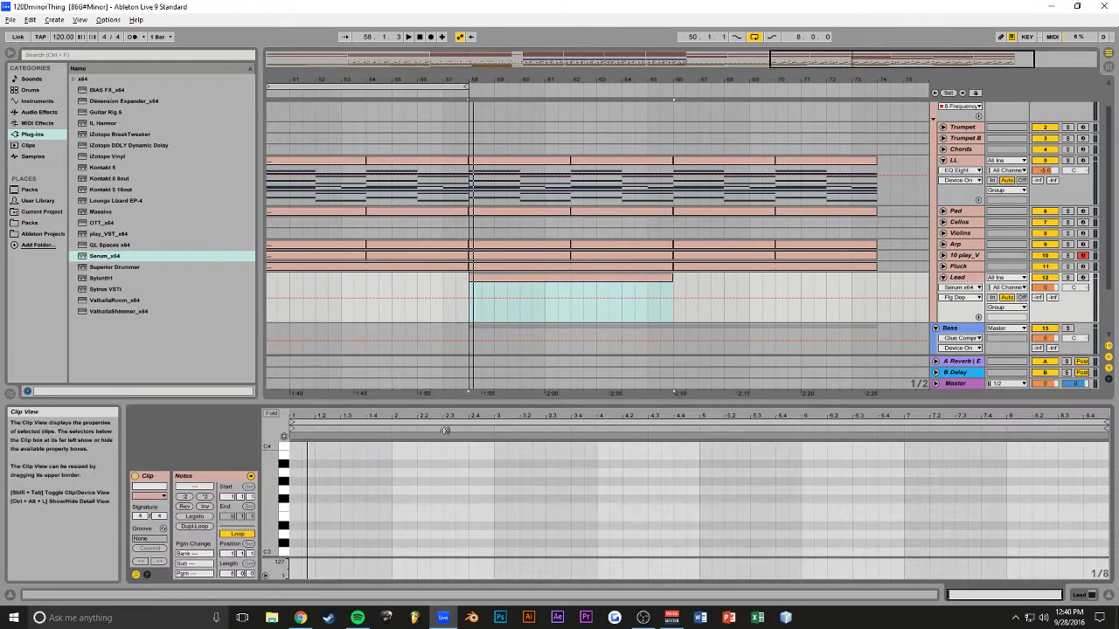
pyautogui.moveTo(443, 412); pyautogui.dragTo(443, 284)
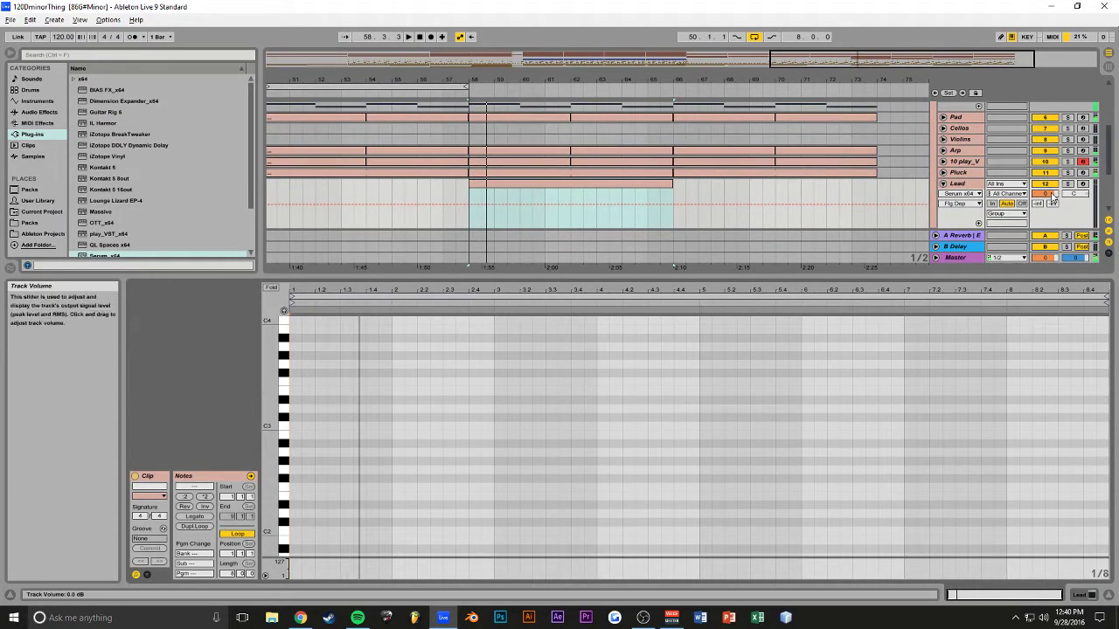
pyautogui.click(1052, 195)
pyautogui.write('-4')
pyautogui.press('Return')
pyautogui.press('space')
pyautogui.press('space')
# Enter eighth notes F3 and A3 at the start of the Lead clip and transpose both down one octave.
pyautogui.doubleClick(294, 385)
pyautogui.moveTo(303, 382); pyautogui.dragTo(323, 352)
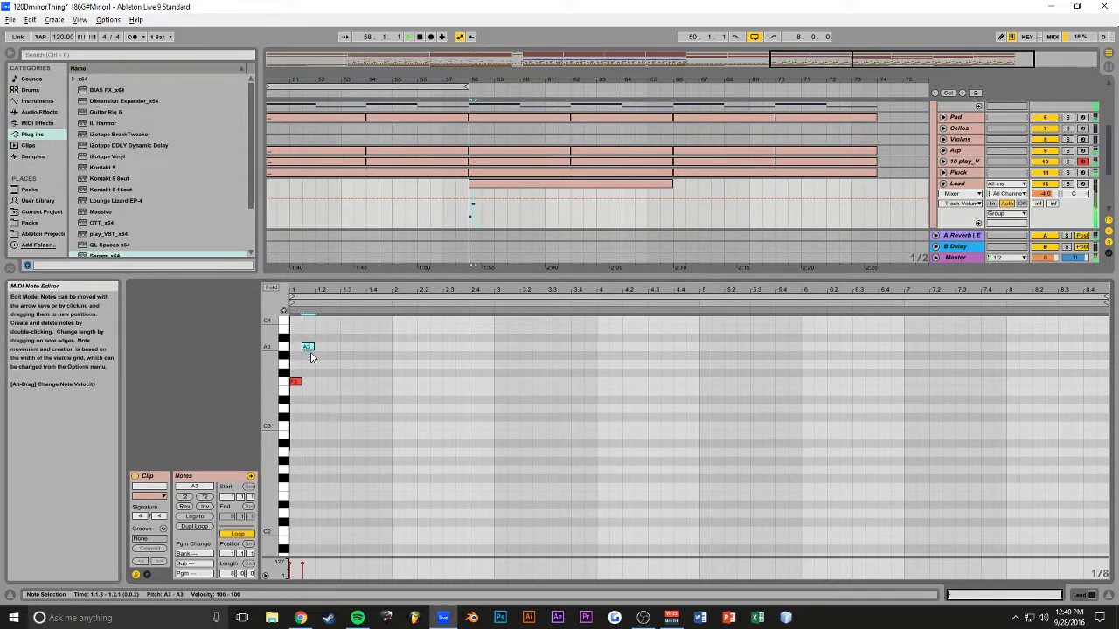
pyautogui.scroll(2, 320, 392)
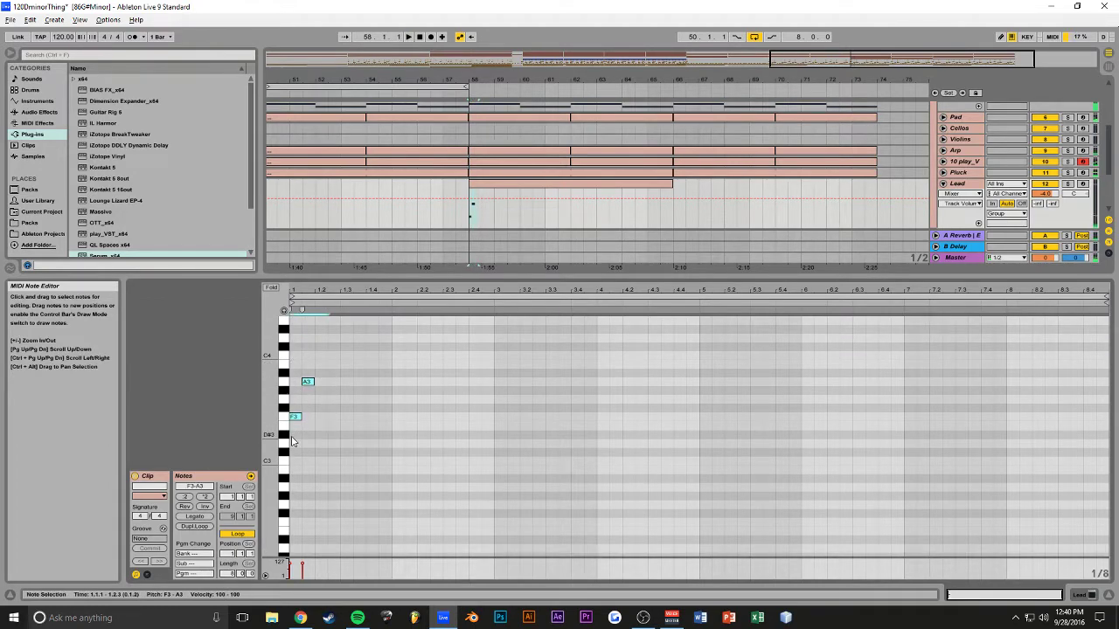
pyautogui.hotkey('shift', 'Down')
pyautogui.scroll(-2, 292, 441)
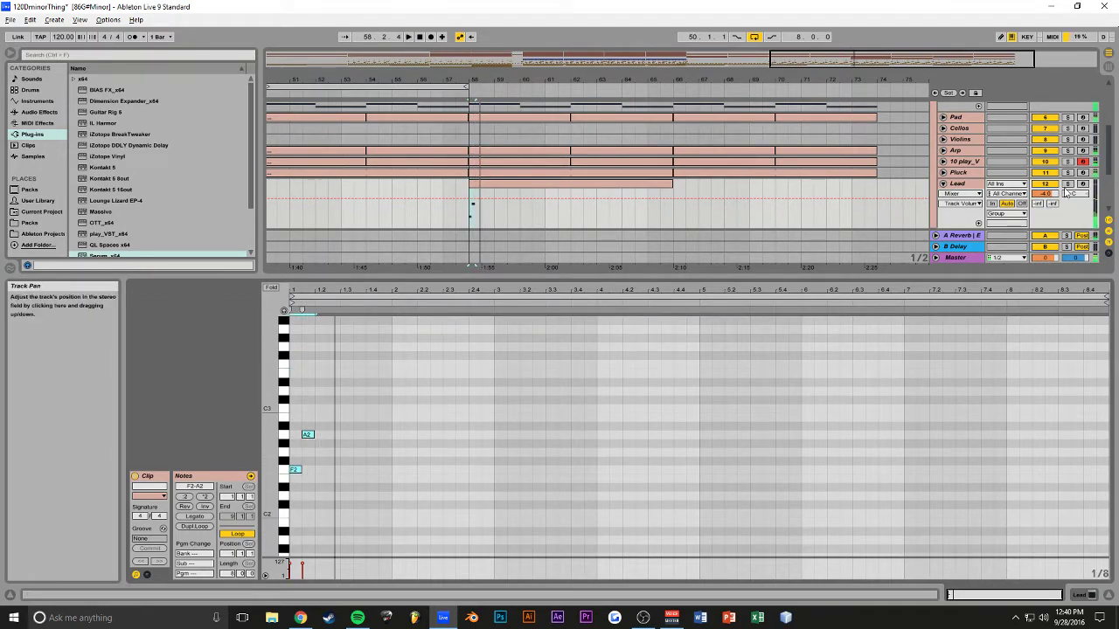
# Move the two opening notes to A2 and D3, and add C3 and another D3 after them in bar 1.
pyautogui.scroll(-4, 331, 381)
pyautogui.moveTo(298, 398); pyautogui.dragTo(309, 358)
pyautogui.scroll(2, 303, 378)
pyautogui.click(309, 385)
pyautogui.press('space')
pyautogui.doubleClick(320, 374)
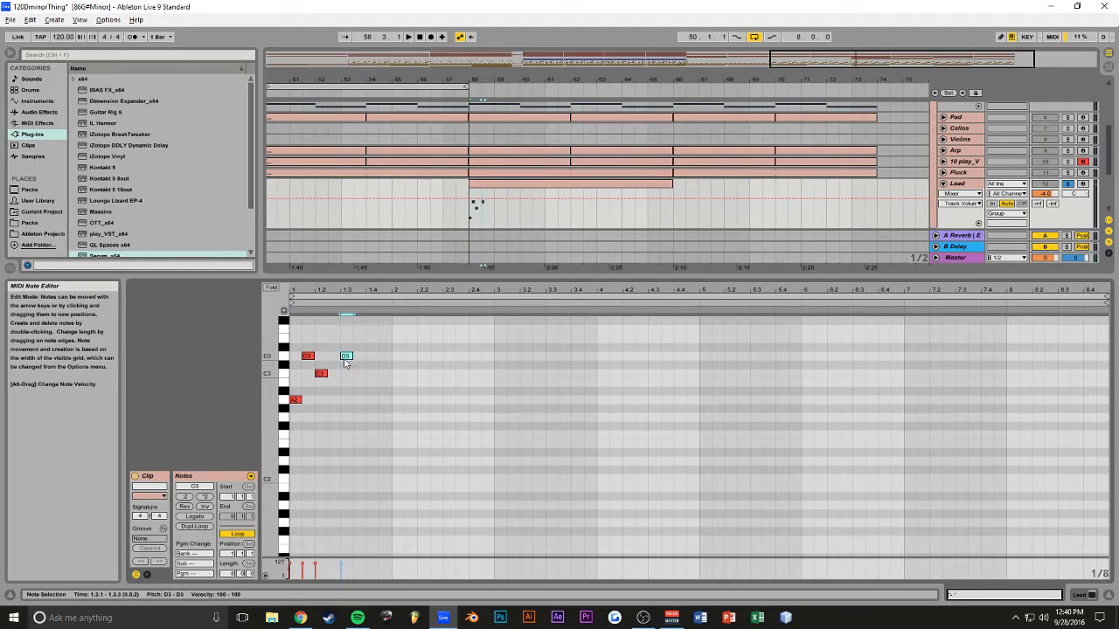
# Extend the second D3 to the end of bar 1 and transpose all four notes up one octave.
pyautogui.moveTo(353, 356); pyautogui.dragTo(290, 437)
pyautogui.hotkey('shift', 'Up')
pyautogui.scroll(5, 326, 443)
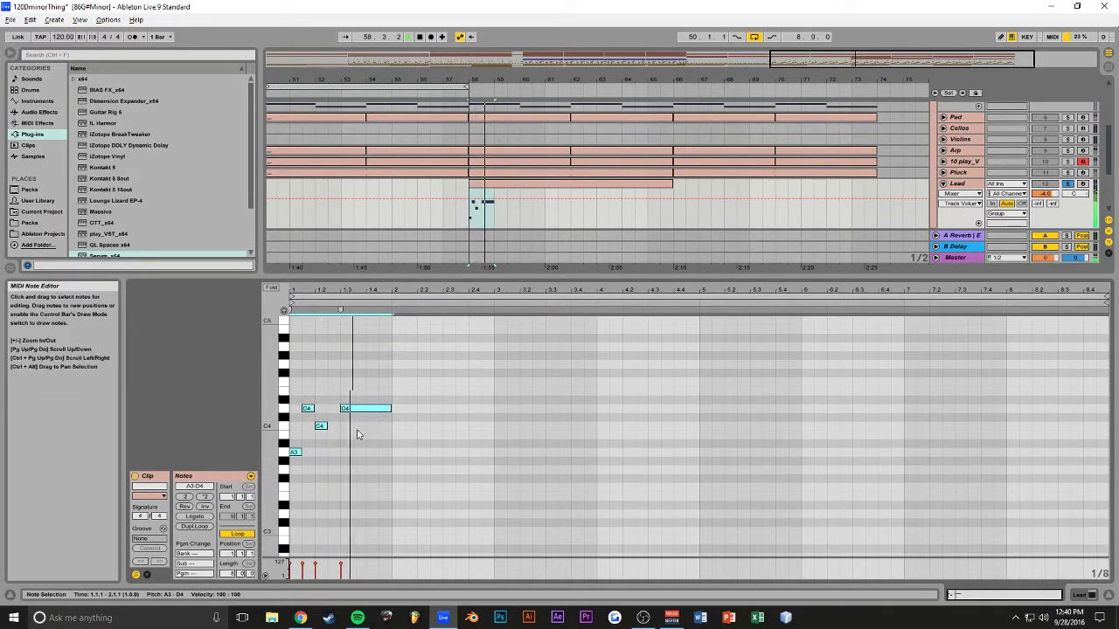
# Shift the C4 in bar 1 slightly later, off the grid, and play back the phrase.
pyautogui.press('space')
pyautogui.hotkey('ctrl', 'z')
pyautogui.click(340, 434)
pyautogui.moveTo(324, 427); pyautogui.dragTo(331, 428)
pyautogui.press('space')
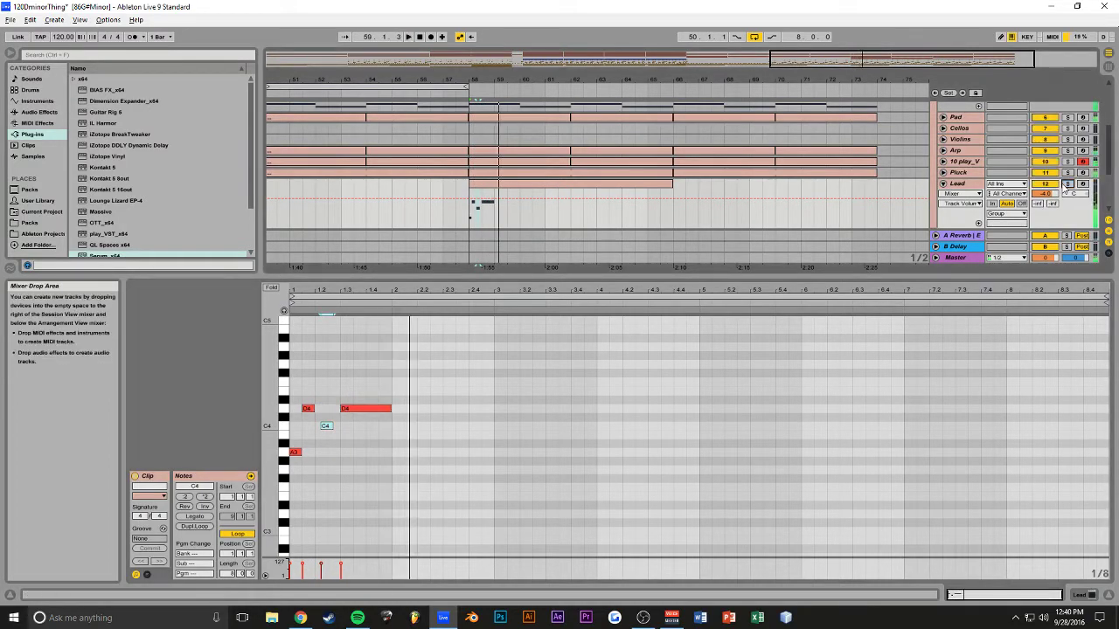
pyautogui.scroll(-4, 377, 394)
pyautogui.scroll(4, 377, 393)
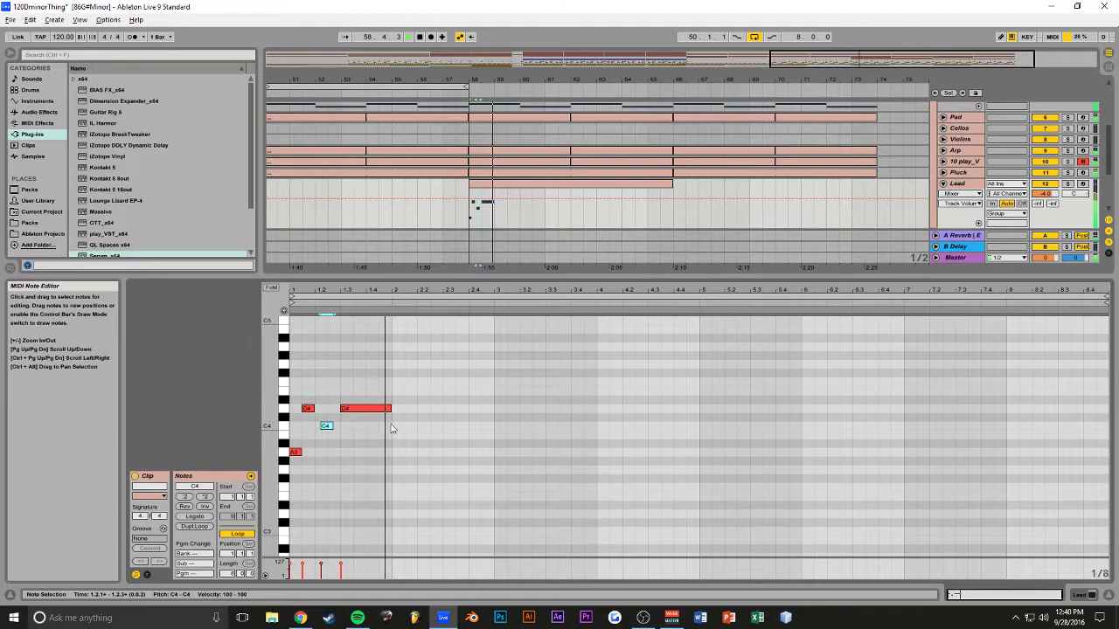
pyautogui.press('space')
# Continue the melody with F4, G4, D4, a longer C4 and A#3 in bar 2, add an A3 filling bar 3, and save.
pyautogui.doubleClick(407, 401)
pyautogui.moveTo(406, 401); pyautogui.dragTo(412, 392)
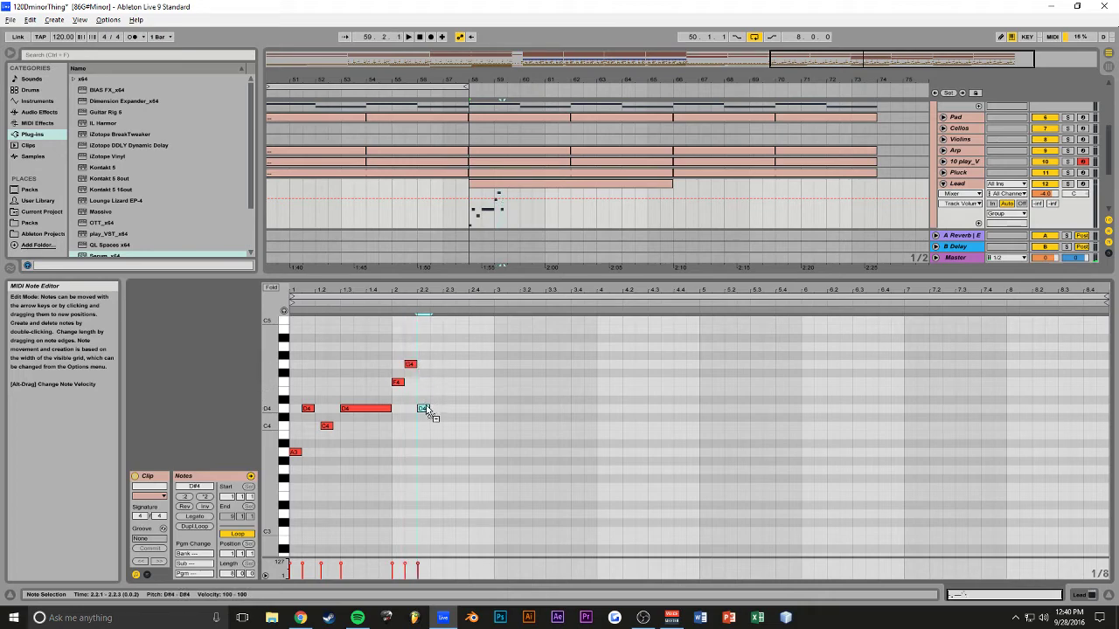
pyautogui.moveTo(443, 417); pyautogui.dragTo(452, 402)
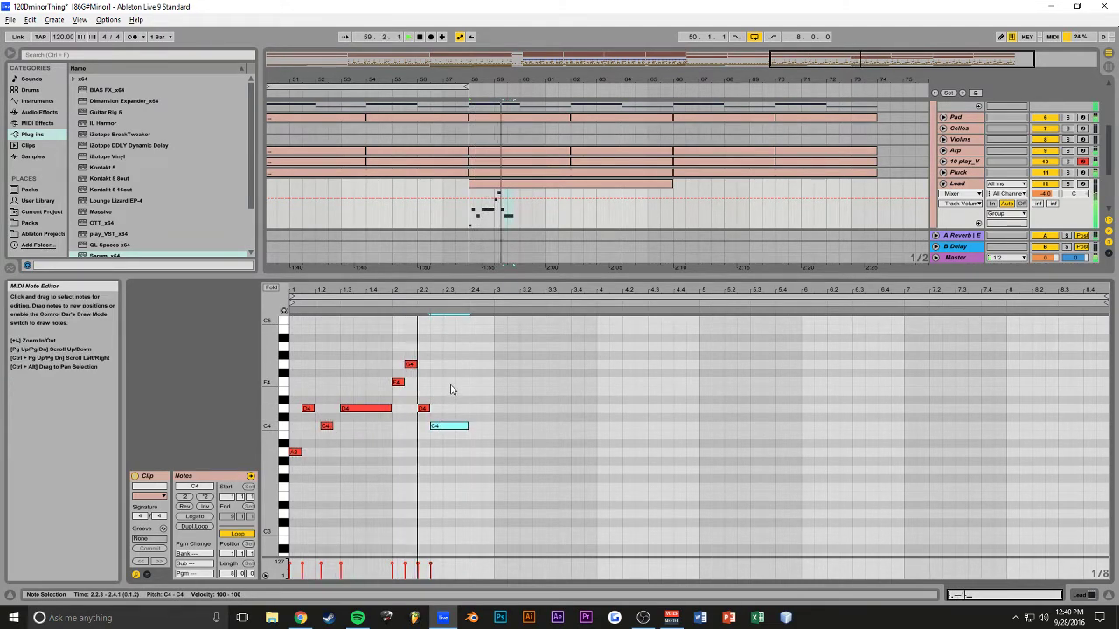
pyautogui.moveTo(442, 431); pyautogui.dragTo(513, 462)
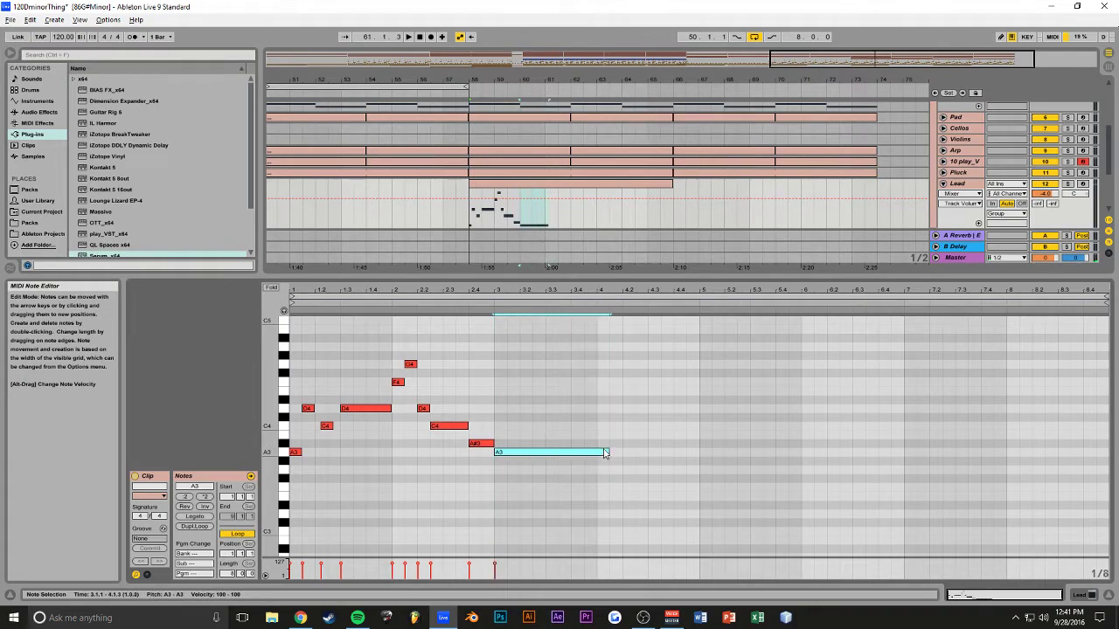
pyautogui.moveTo(607, 454); pyautogui.dragTo(595, 454)
pyautogui.hotkey('ctrl', 's')
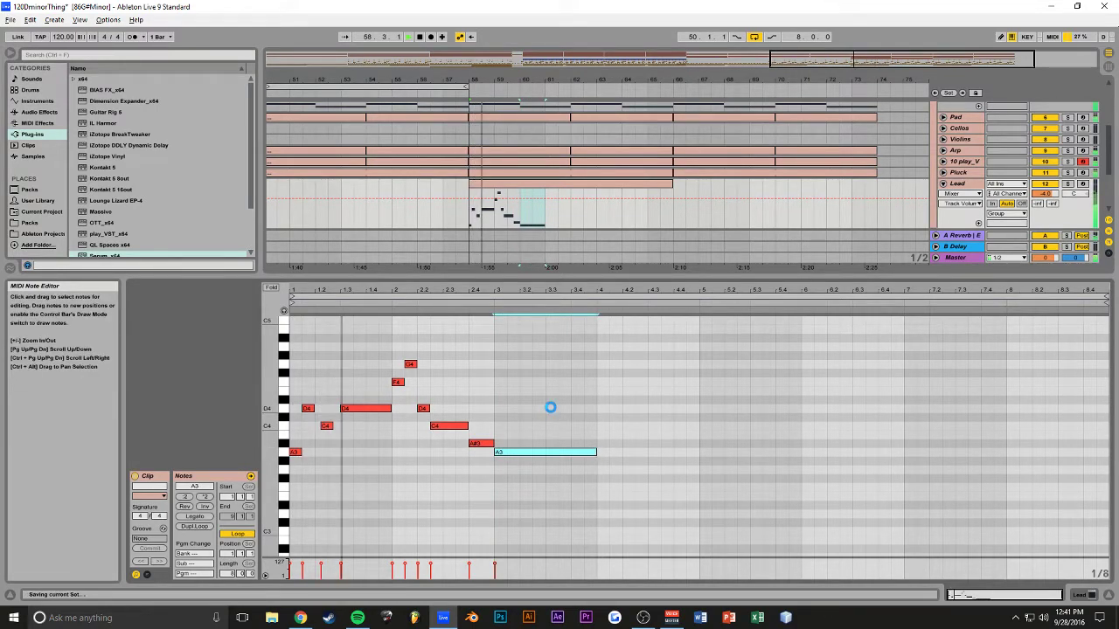
pyautogui.press('space')
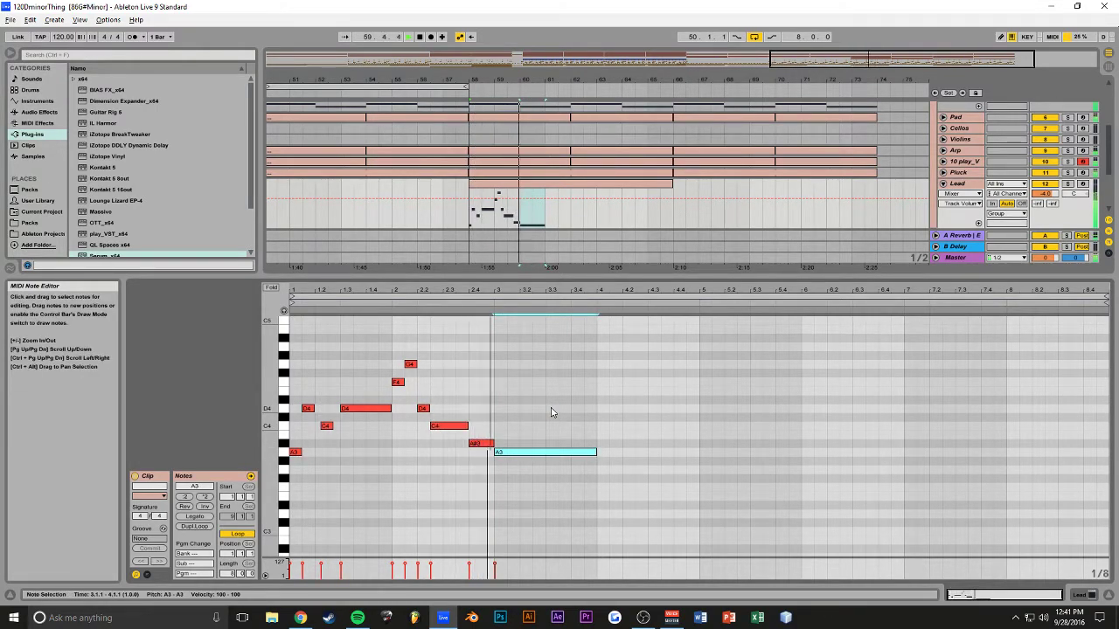
# Add a G3 note filling bar 4 of the Lead clip and save the set.
pyautogui.scroll(-2, 549, 408)
pyautogui.moveTo(555, 419); pyautogui.dragTo(647, 442)
pyautogui.click(502, 385)
pyautogui.hotkey('ctrl', 's')
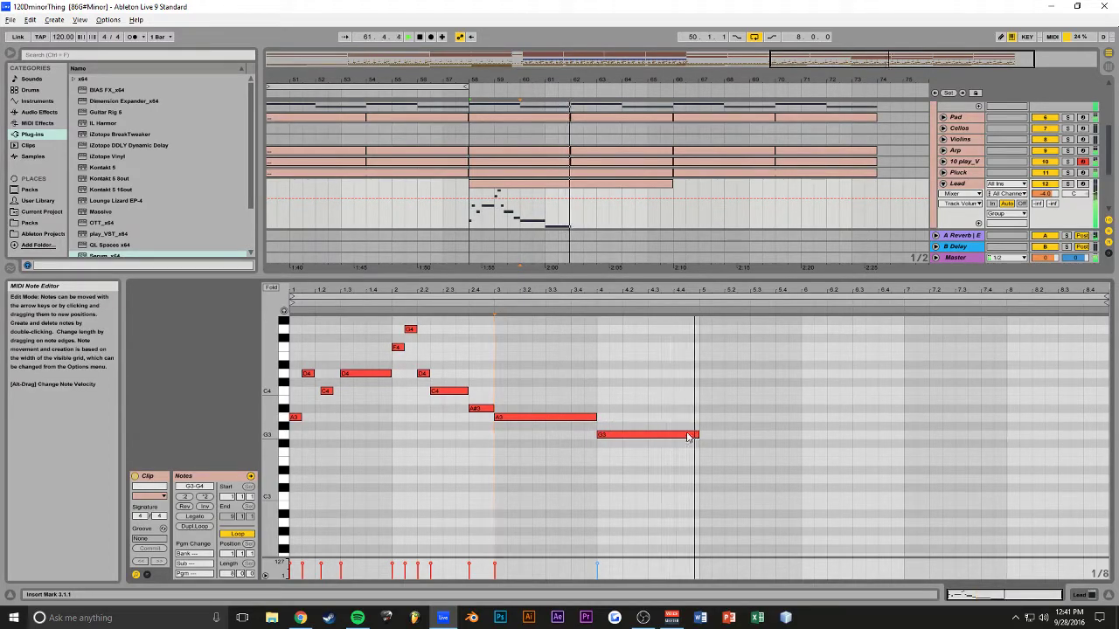
# Duplicate the four-bar Lead melody into bars 5 to 8 of the clip and play it back.
pyautogui.scroll(3, 693, 439)
pyautogui.moveTo(697, 498); pyautogui.dragTo(340, 370)
pyautogui.press('space')
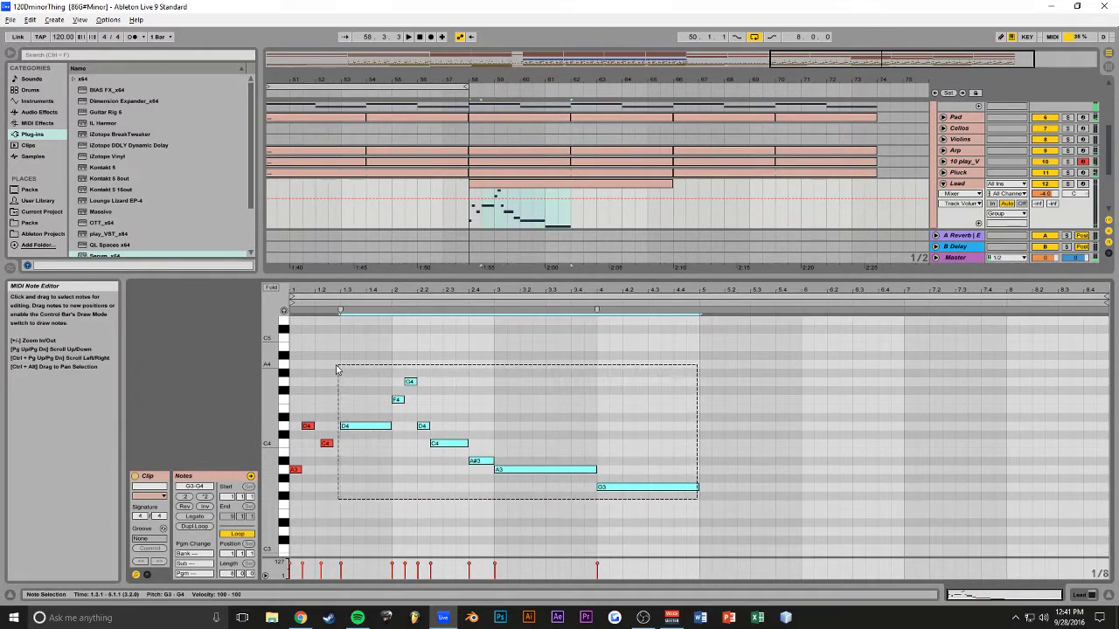
pyautogui.hotkey('ctrl', 'd')
pyautogui.press('space')
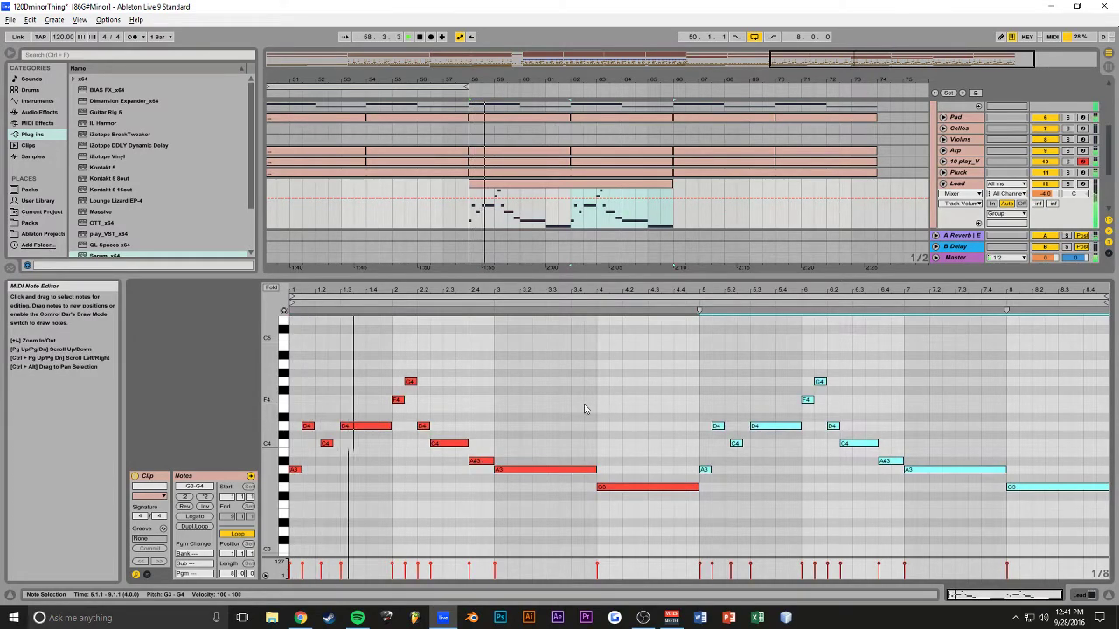
# Disable the Phaser and Flanger effects in the Lead track's Serum.
pyautogui.click(959, 185)
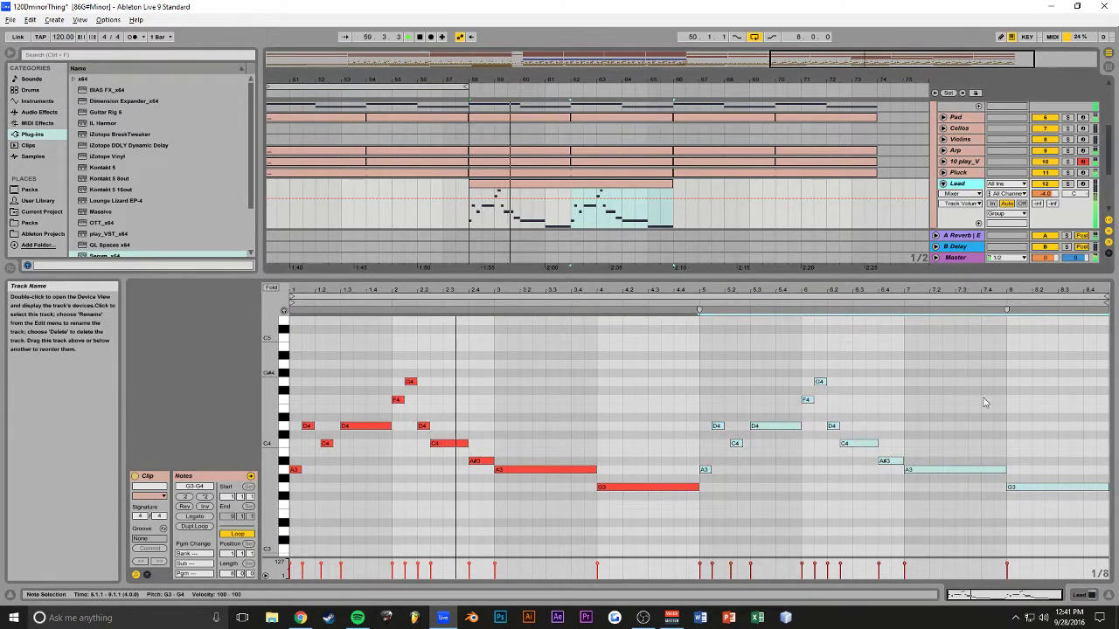
pyautogui.hotkey('shift', 'Tab')
pyautogui.click(160, 477)
pyautogui.click(381, 123)
pyautogui.click(255, 208)
pyautogui.click(256, 189)
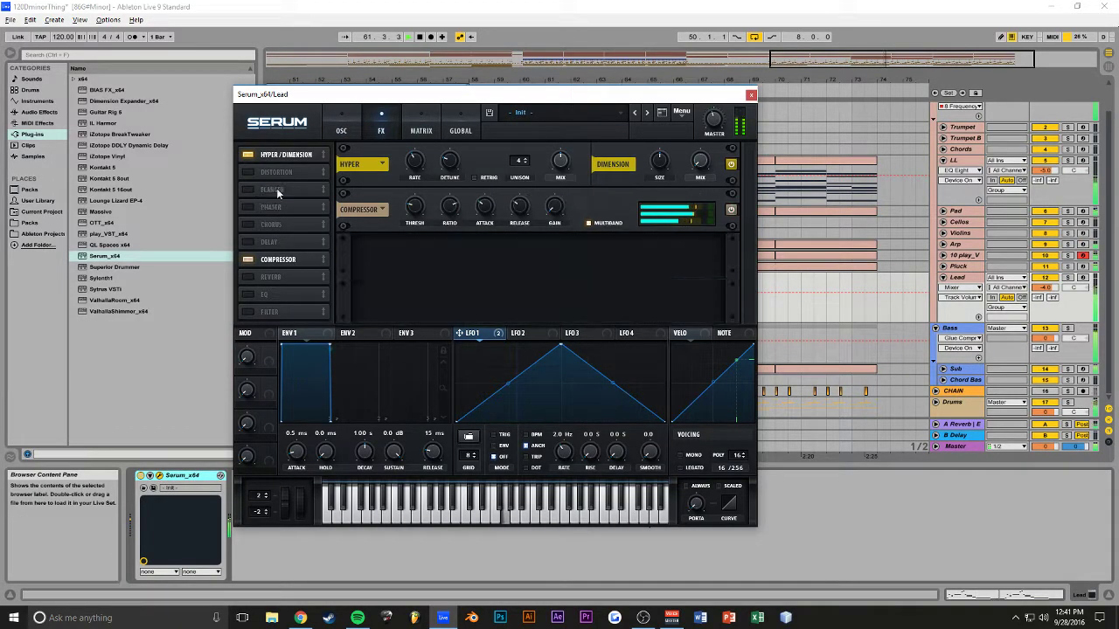
pyautogui.click(751, 94)
# In bar 6 of the Lead clip, shift the G4 and D4 slightly later and start the C4 at 6.3.
pyautogui.doubleClick(631, 278)
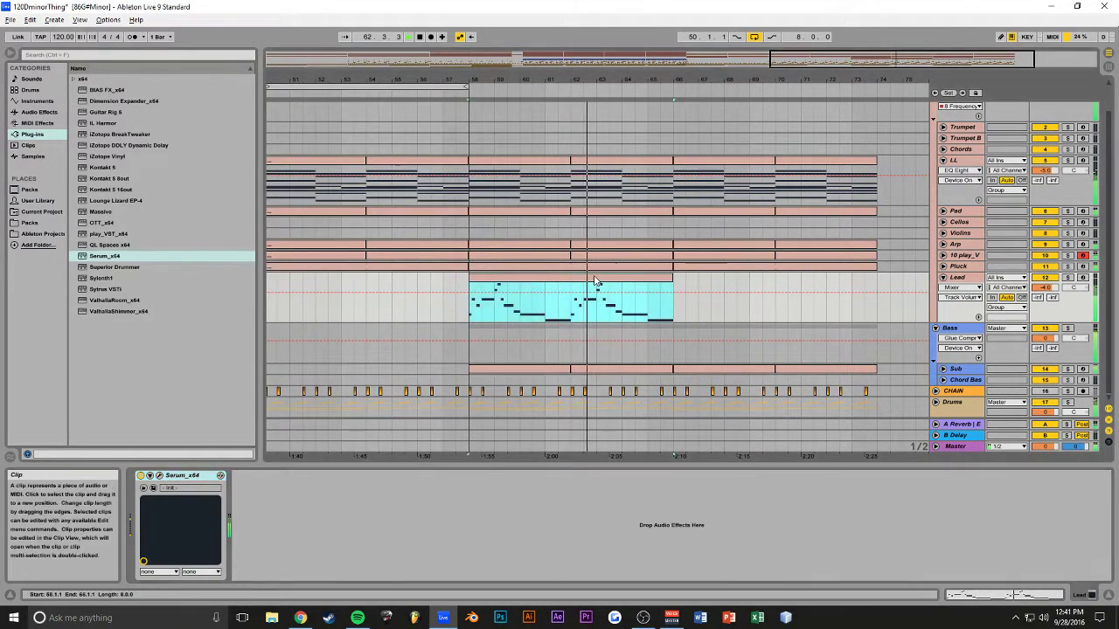
pyautogui.click(828, 405)
pyautogui.moveTo(822, 382); pyautogui.dragTo(829, 382)
pyautogui.moveTo(834, 426); pyautogui.dragTo(847, 428)
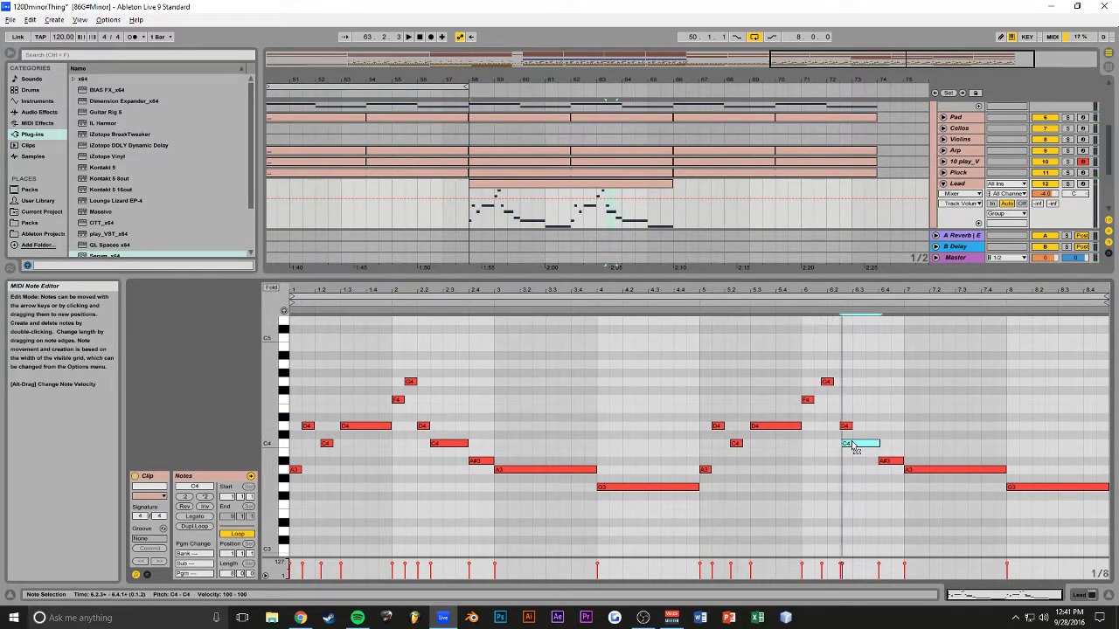
pyautogui.moveTo(888, 461)
pyautogui.mouseDown()
pyautogui.moveTo(902, 462)
pyautogui.moveTo(879, 446)
pyautogui.mouseUp()
pyautogui.hotkey('ctrl', 'z')
pyautogui.press('space')
# Set the Lead's Serum voicing to mono with legato and a portamento time of 25 ms.
pyautogui.click(1084, 595)
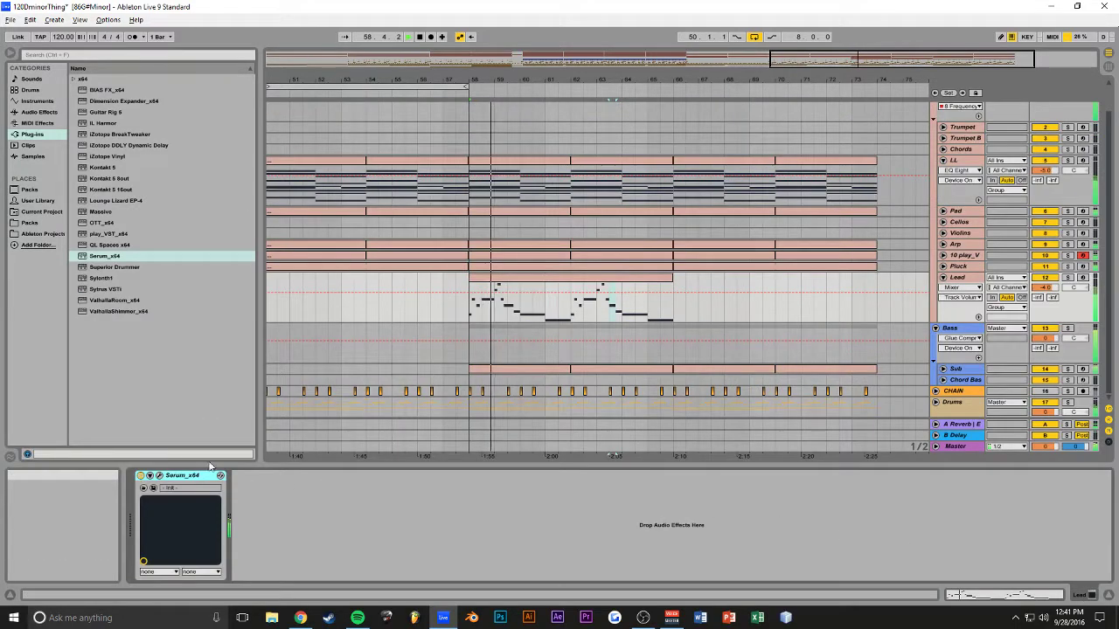
pyautogui.click(159, 477)
pyautogui.click(681, 455)
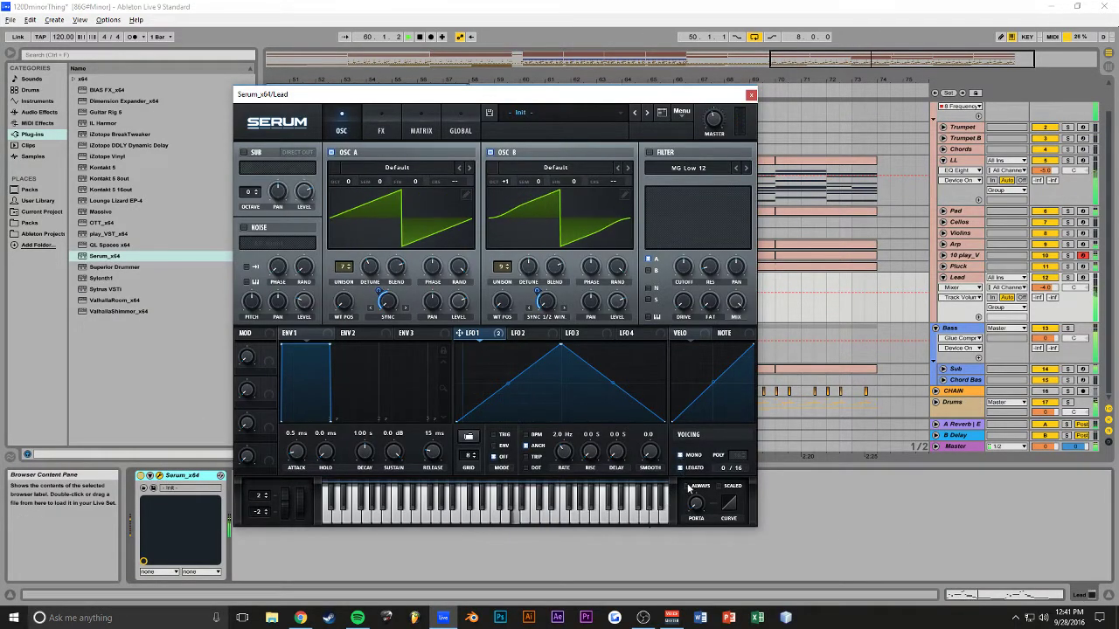
pyautogui.moveTo(692, 499); pyautogui.dragTo(704, 464)
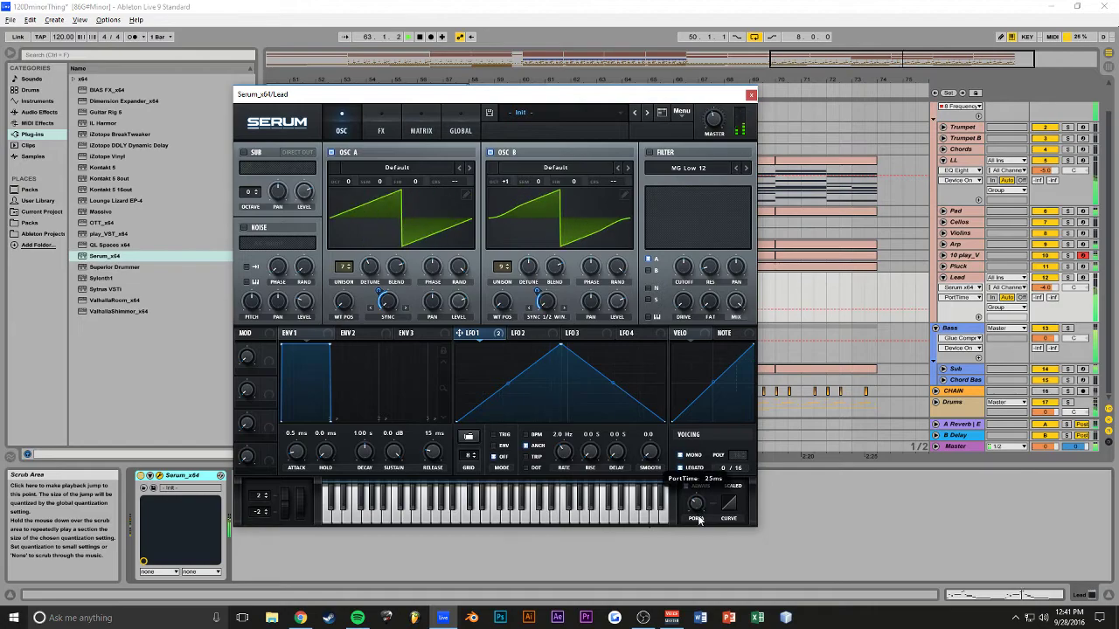
pyautogui.click(751, 95)
# Shorten the C4 at 6.3 and add a second short C4 slightly overlapping the start of the A#3, then save.
pyautogui.moveTo(806, 60); pyautogui.dragTo(857, 60)
pyautogui.press('space')
pyautogui.click(495, 295)
pyautogui.press('space')
pyautogui.doubleClick(495, 296)
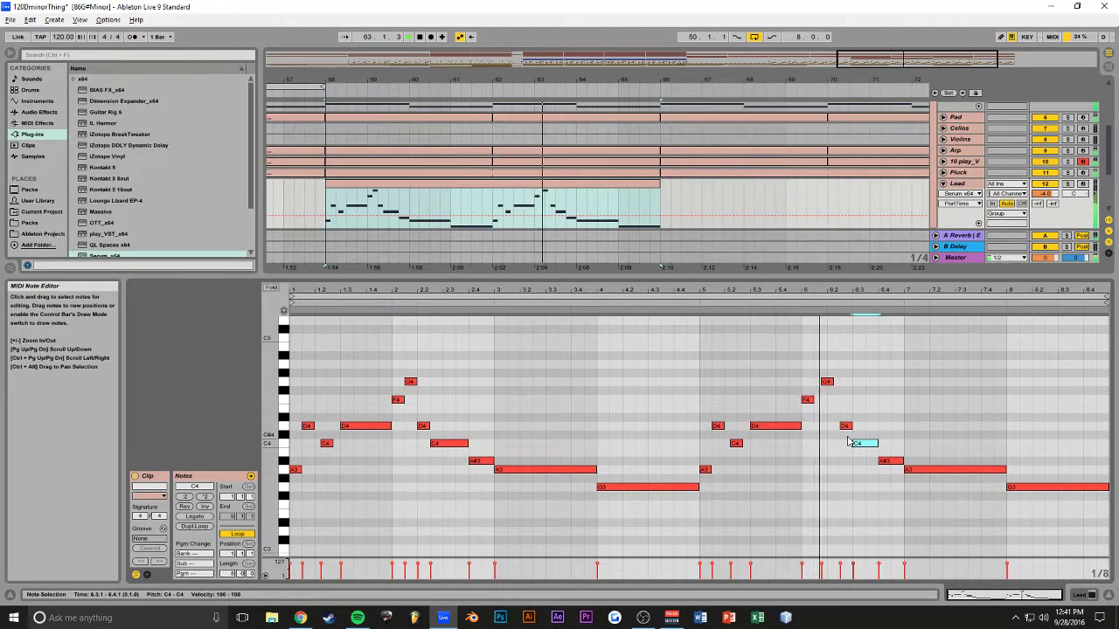
pyautogui.moveTo(876, 443); pyautogui.dragTo(860, 445)
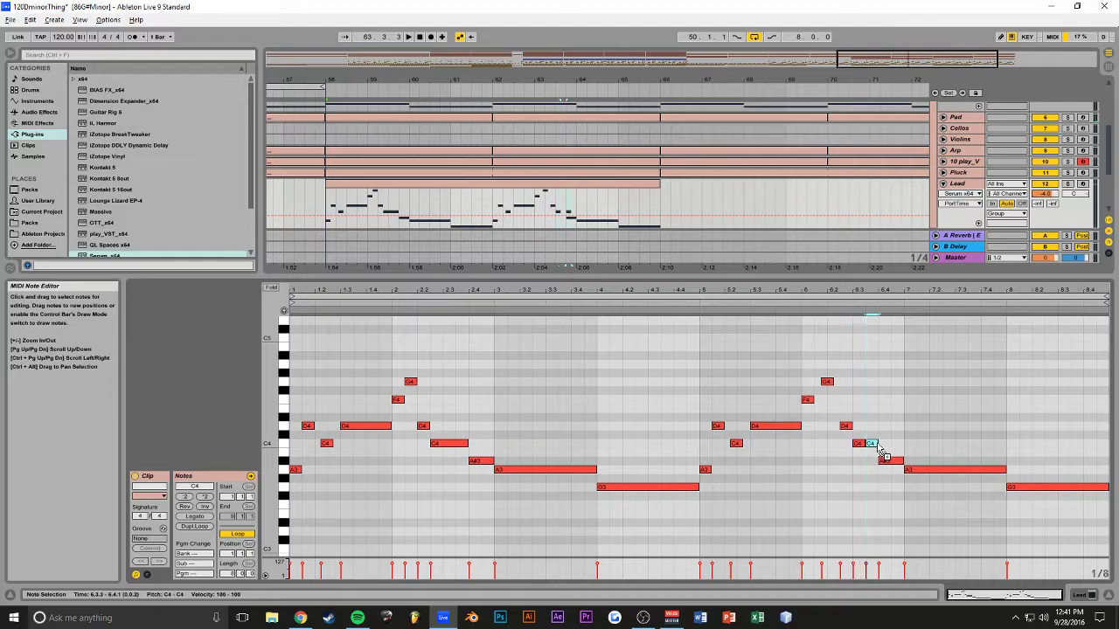
pyautogui.moveTo(884, 445); pyautogui.dragTo(880, 451)
pyautogui.click(855, 435)
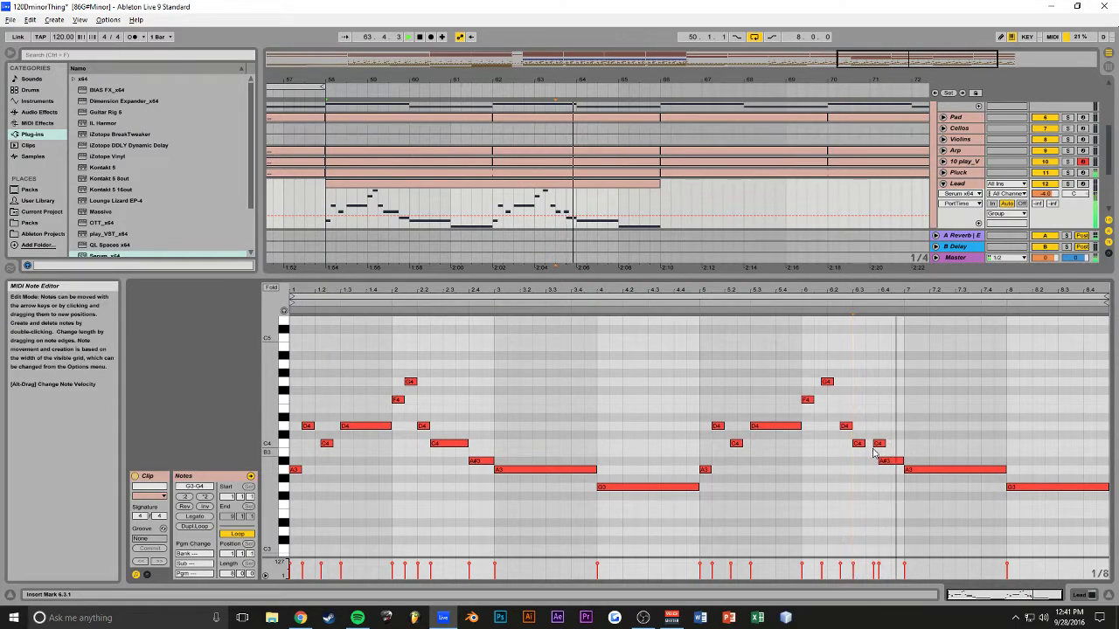
pyautogui.moveTo(1033, 598); pyautogui.dragTo(1029, 617)
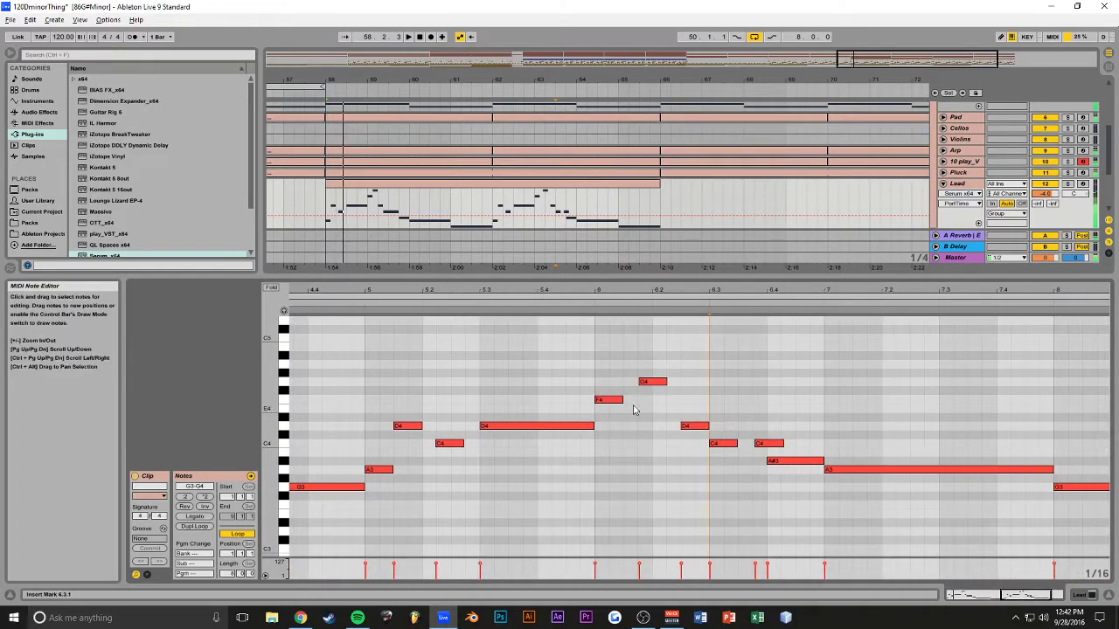
pyautogui.hotkey('ctrl', 's')
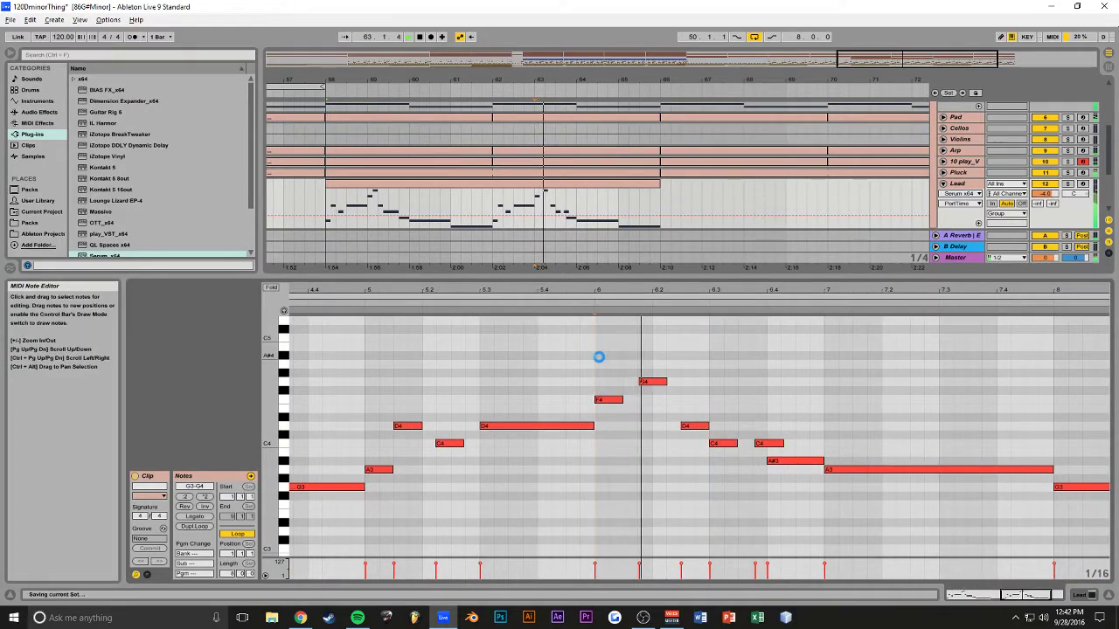
# End the bar 7 A3 at 7.4 and fill the last beat with sixteenth notes C4, D4, C4 and A3.
pyautogui.press('space')
pyautogui.moveTo(877, 469); pyautogui.dragTo(822, 470)
pyautogui.moveTo(596, 444); pyautogui.dragTo(846, 451)
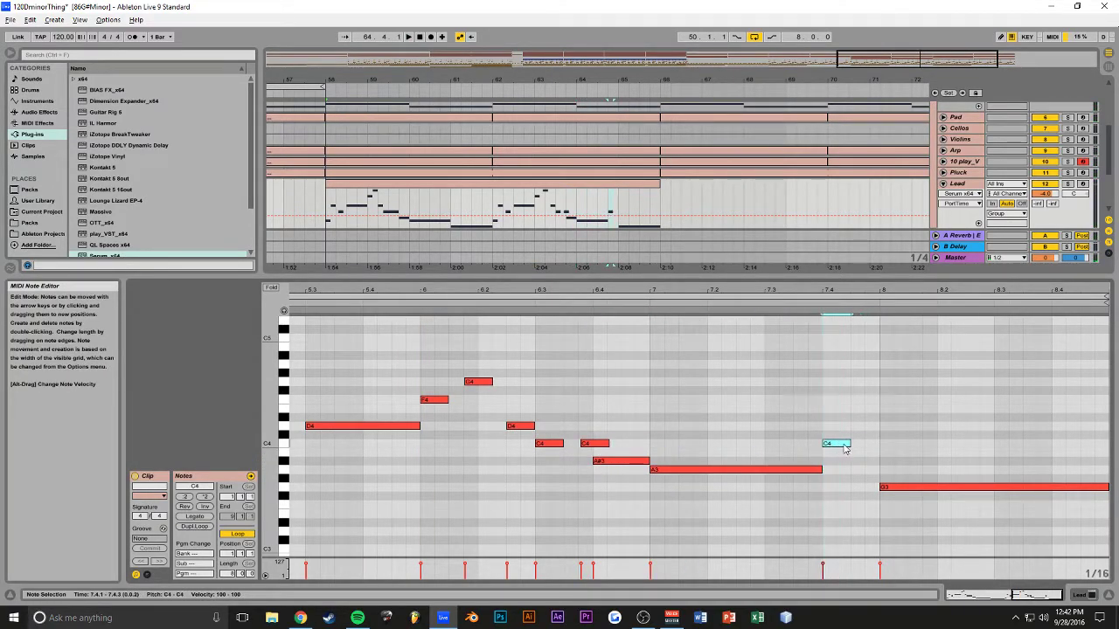
pyautogui.moveTo(844, 430); pyautogui.dragTo(857, 452)
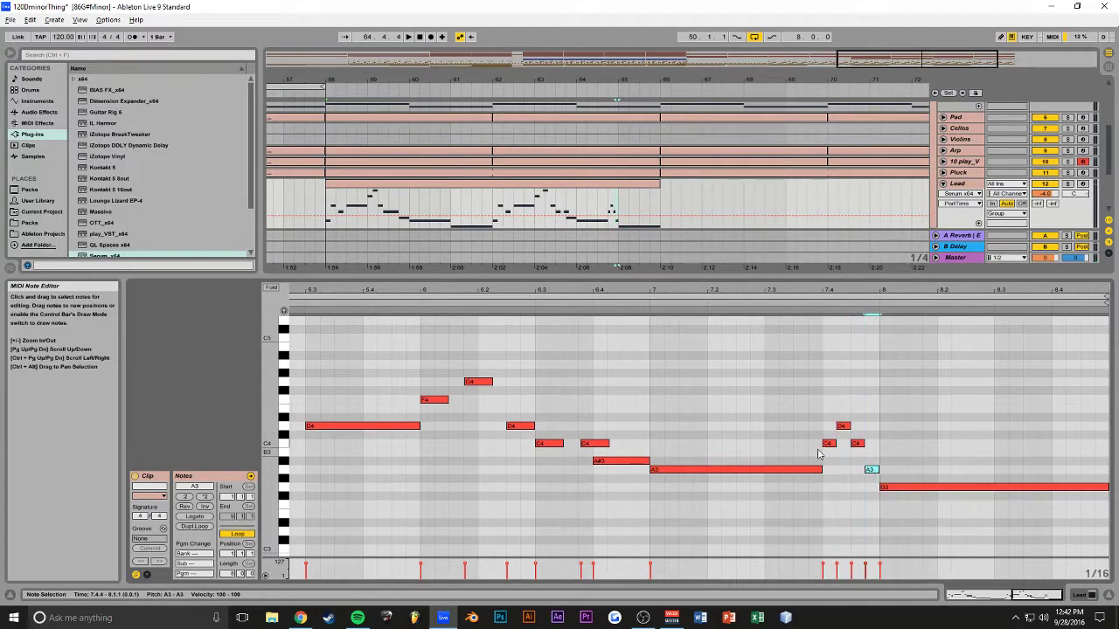
# End the Lead clip's bar 8 G3 at 8.3 and fill the rest of the bar with an F3.
pyautogui.hotkey('ctrl', 's')
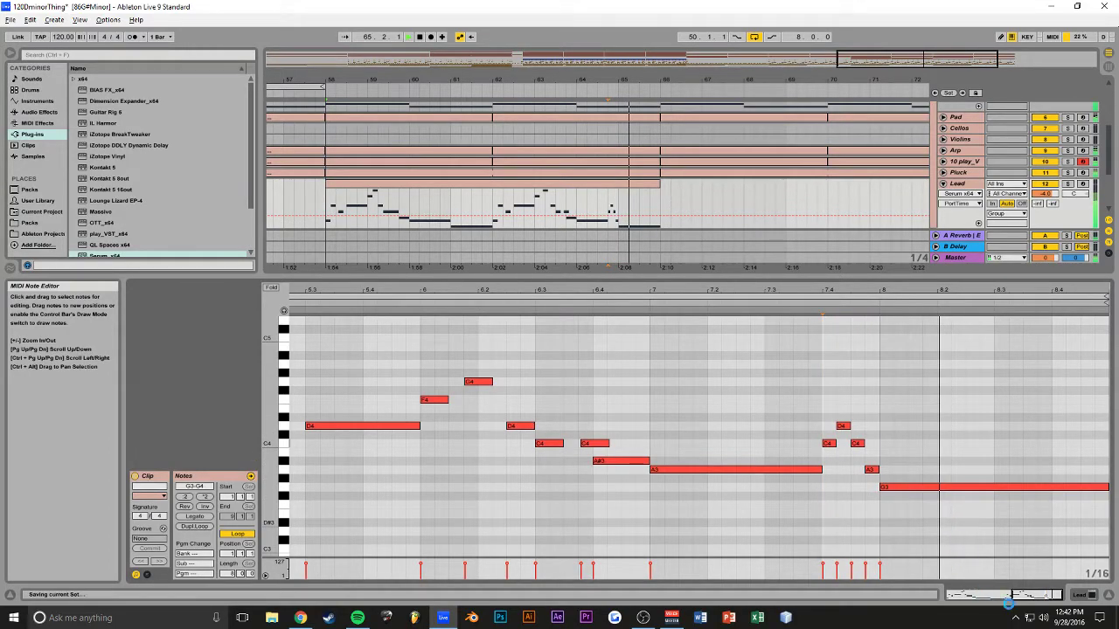
pyautogui.moveTo(1049, 594); pyautogui.dragTo(1014, 554)
pyautogui.press('space')
pyautogui.press('space')
pyautogui.moveTo(1026, 595); pyautogui.dragTo(1096, 510)
pyautogui.press('space')
pyautogui.press('space')
pyautogui.moveTo(666, 276); pyautogui.dragTo(677, 458)
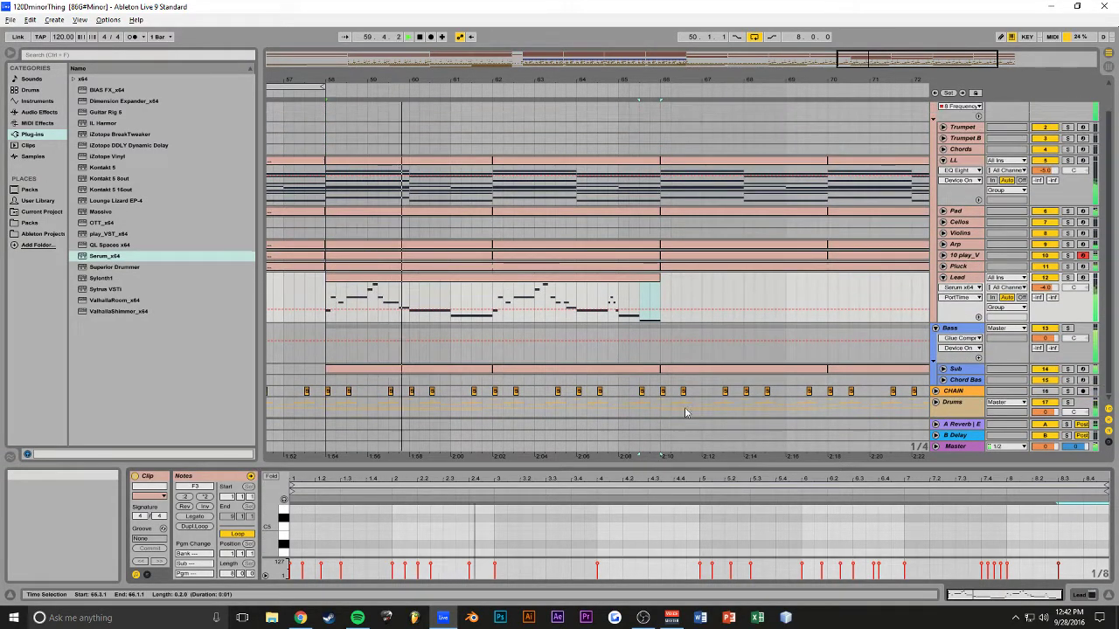
# Play the whole arrangement from the beginning and review the notes of the first LL chord clip.
pyautogui.scroll(2, 680, 416)
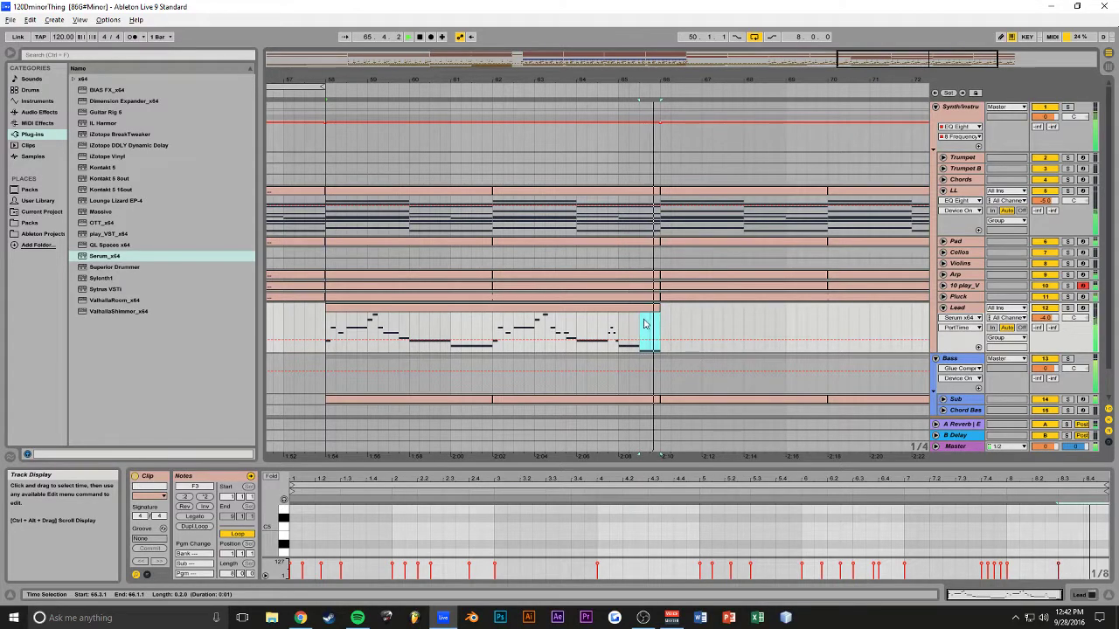
pyautogui.scroll(-3, 821, 520)
pyautogui.scroll(1, 821, 526)
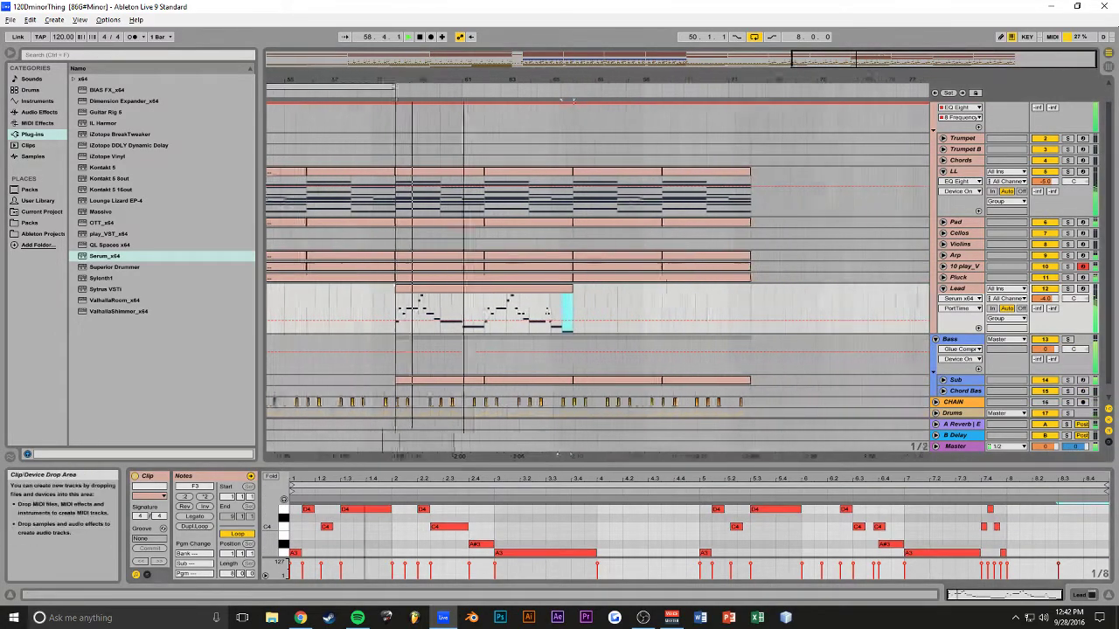
pyautogui.moveTo(612, 80); pyautogui.dragTo(612, 44)
pyautogui.scroll(1, 697, 315)
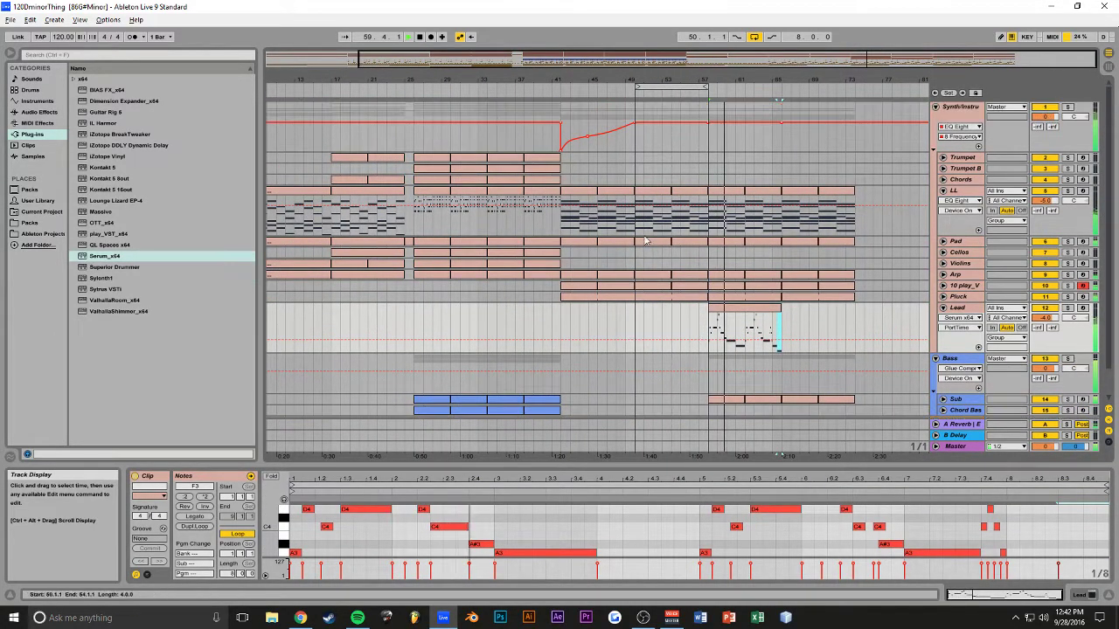
pyautogui.doubleClick(419, 37)
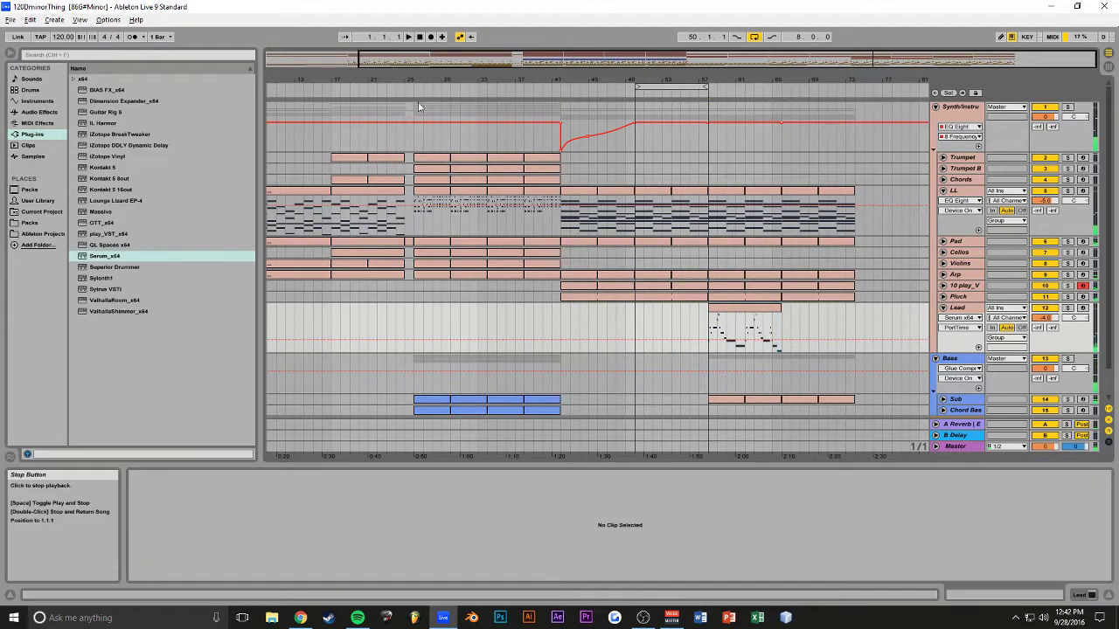
pyautogui.doubleClick(624, 65)
pyautogui.doubleClick(299, 190)
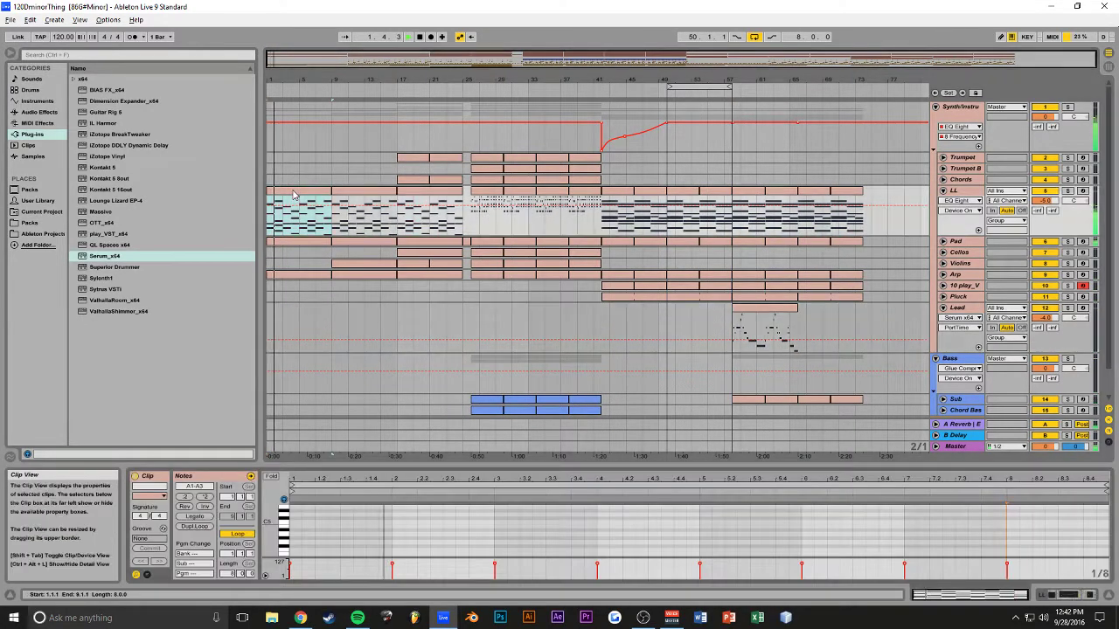
pyautogui.moveTo(418, 464); pyautogui.dragTo(445, 264)
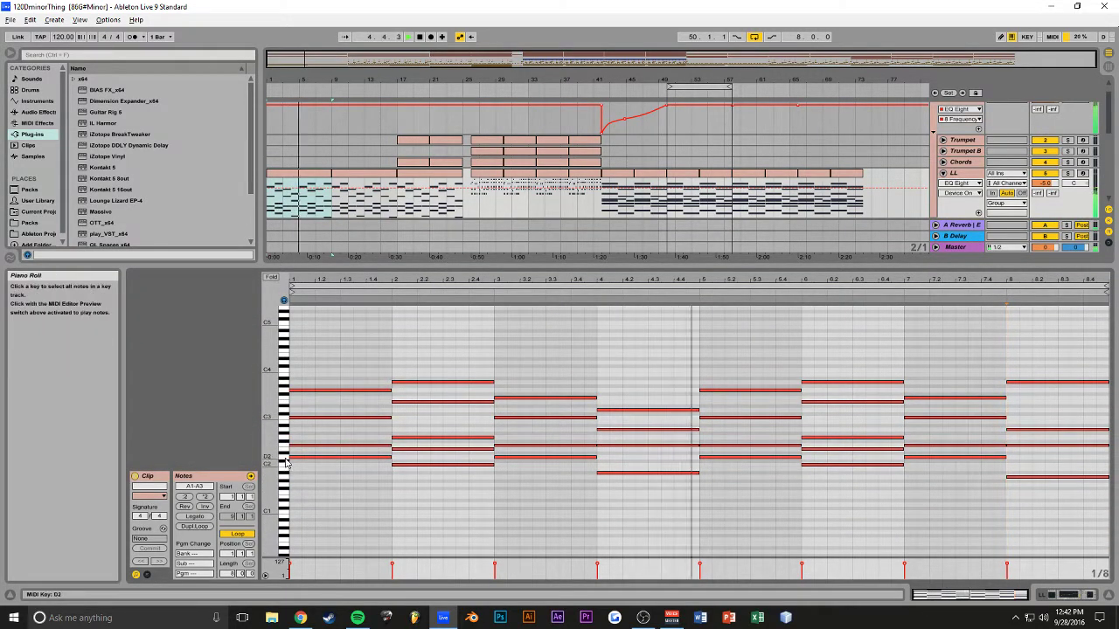
pyautogui.moveTo(469, 259); pyautogui.dragTo(469, 461)
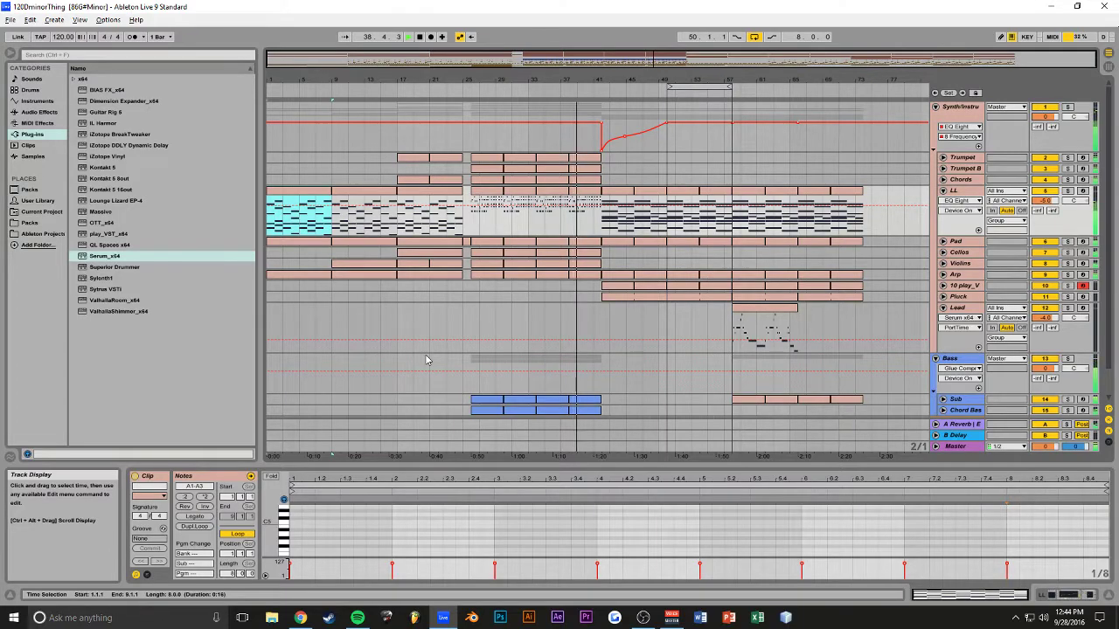
pyautogui.moveTo(476, 80); pyautogui.dragTo(360, 129)
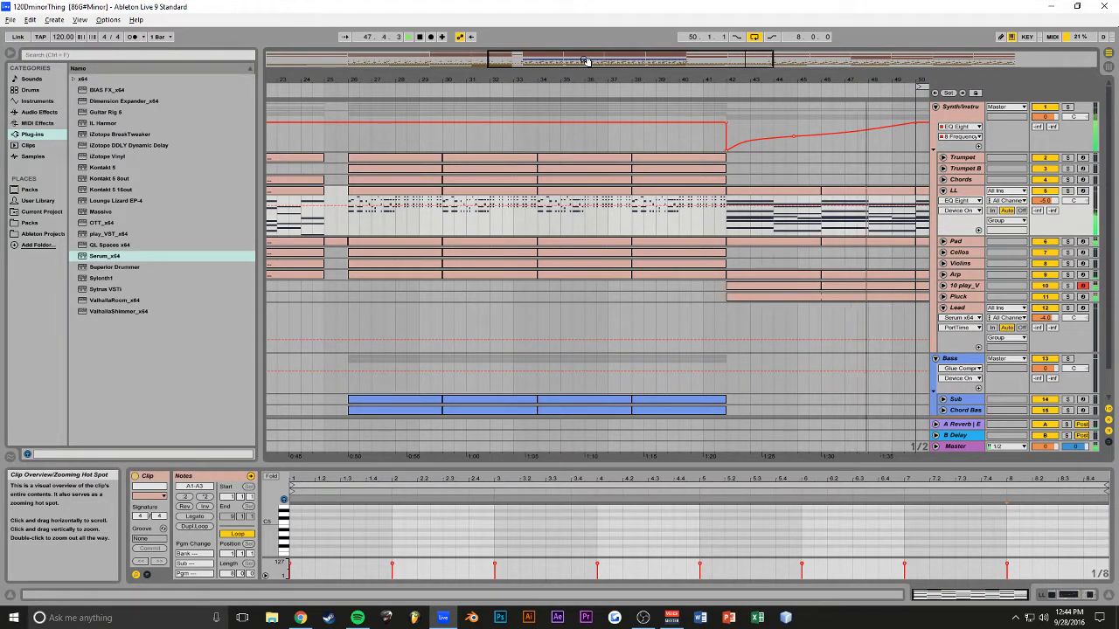
pyautogui.moveTo(586, 61); pyautogui.dragTo(585, 32)
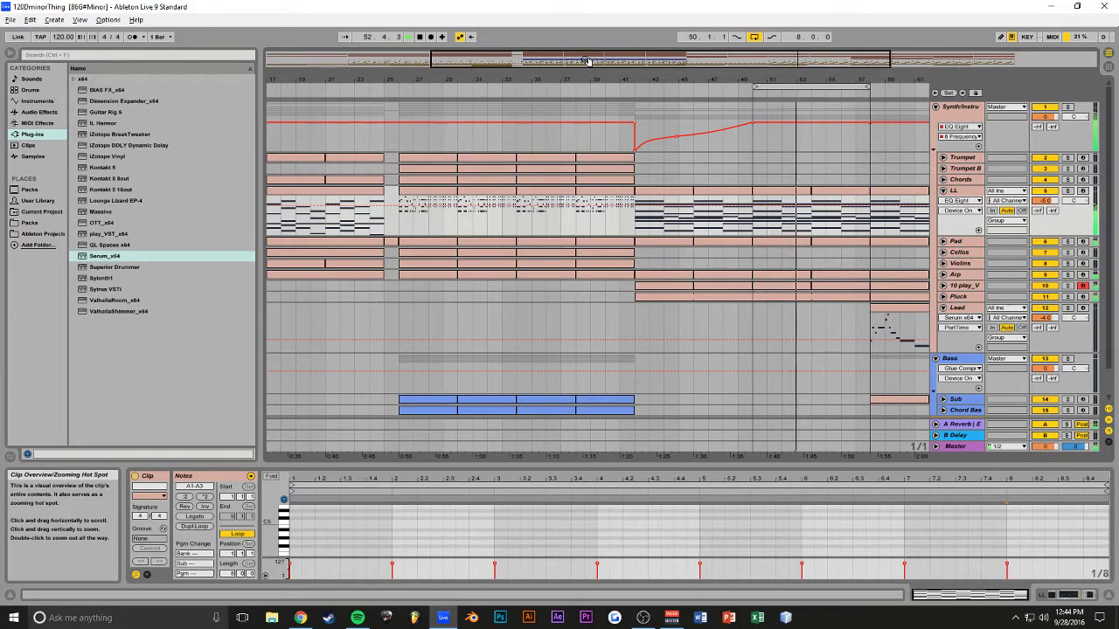
# Delete the Lead track from the arrangement.
pyautogui.moveTo(585, 61); pyautogui.dragTo(575, 82)
pyautogui.click(806, 341)
pyautogui.press('Delete')
# Audition the passage around bar 34 and set the two Snare_Dolphin clips within beat 34.1 on the CHAIN track to -4 dB gain.
pyautogui.click(548, 215)
pyautogui.press('space')
pyautogui.press('space')
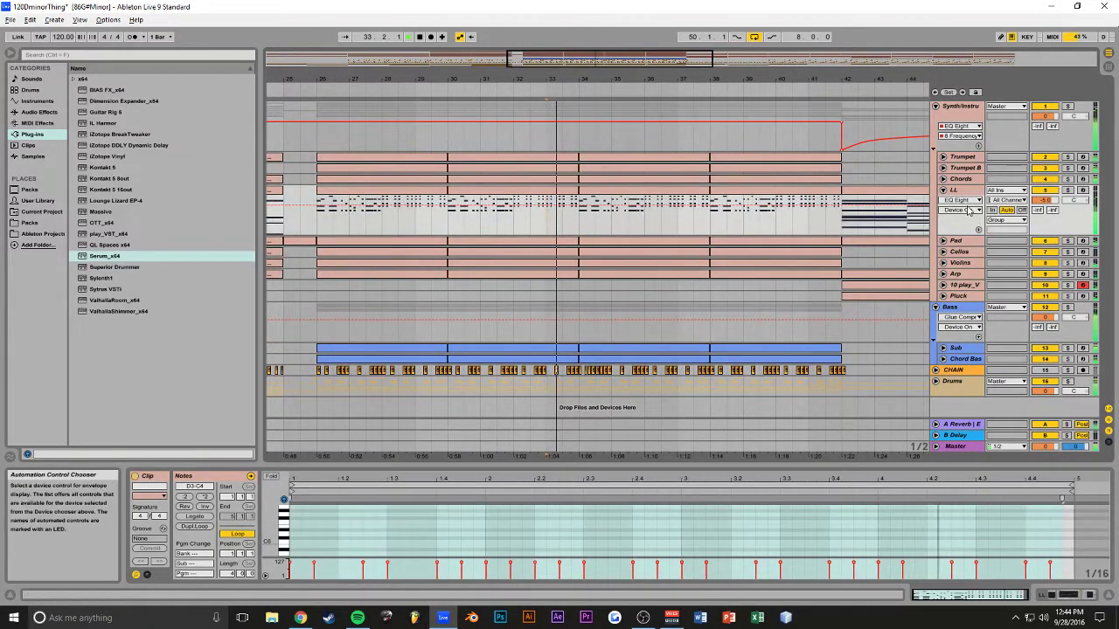
pyautogui.click(936, 371)
pyautogui.scroll(-1, 587, 295)
pyautogui.press('space')
pyautogui.moveTo(593, 58)
pyautogui.mouseDown()
pyautogui.moveTo(629, 62)
pyautogui.moveTo(575, 62)
pyautogui.moveTo(609, 61)
pyautogui.mouseUp()
pyautogui.press('space')
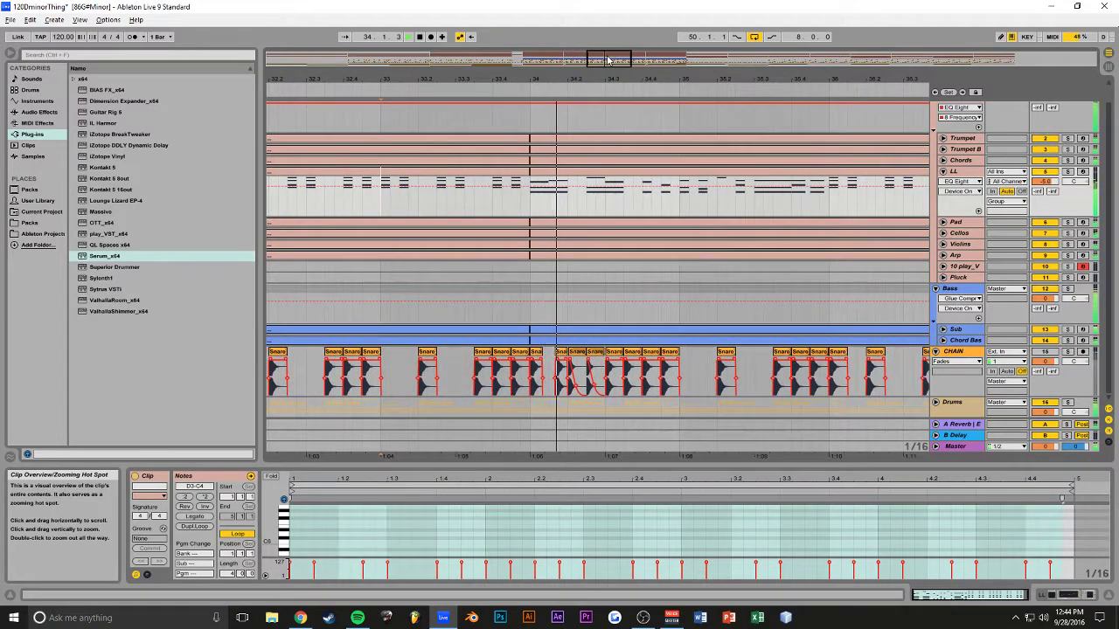
pyautogui.click(563, 375)
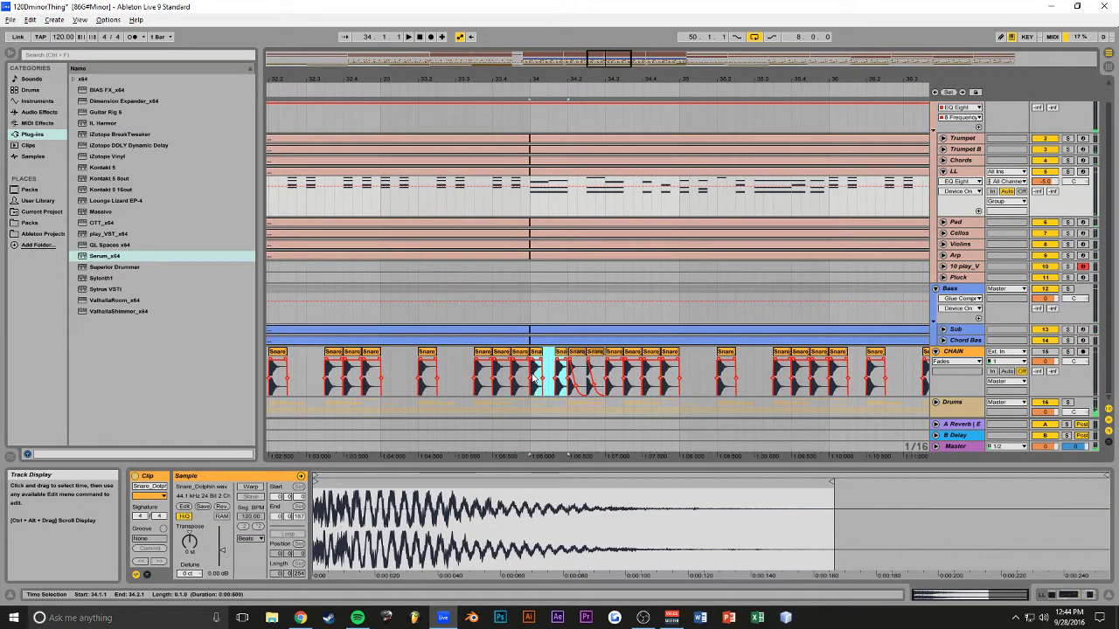
pyautogui.moveTo(535, 378); pyautogui.dragTo(533, 378)
pyautogui.click(222, 552)
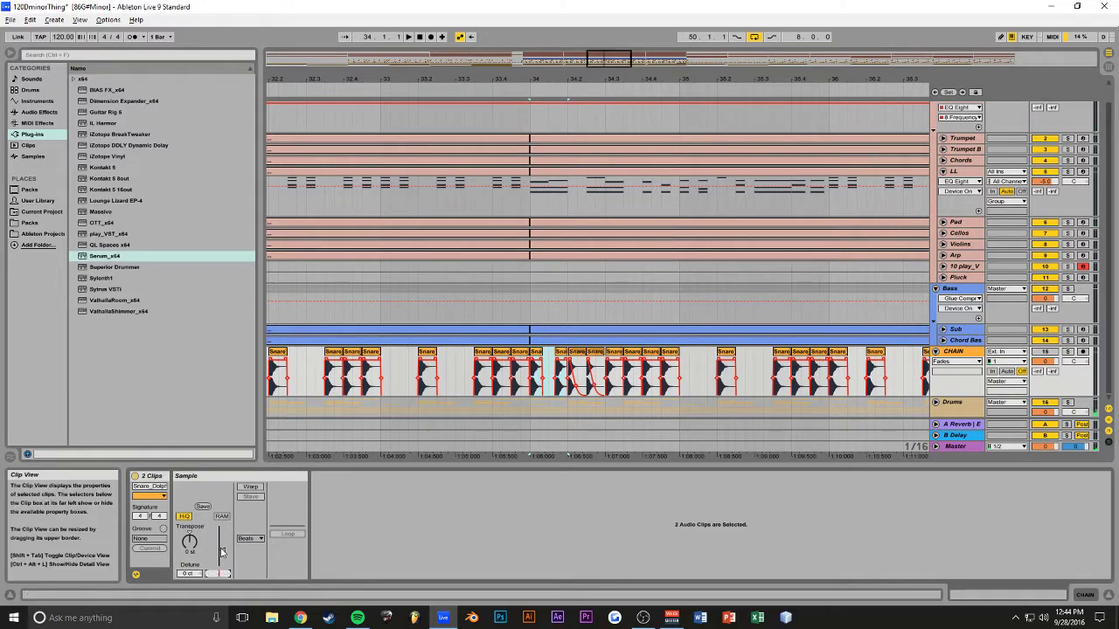
# Reverse the middle Kick_Clicky clip of the three-hit kick fill at 34.1 and give it a long fade-in.
pyautogui.click(935, 402)
pyautogui.scroll(-2, 492, 345)
pyautogui.moveTo(570, 301); pyautogui.dragTo(532, 293)
pyautogui.click(531, 256)
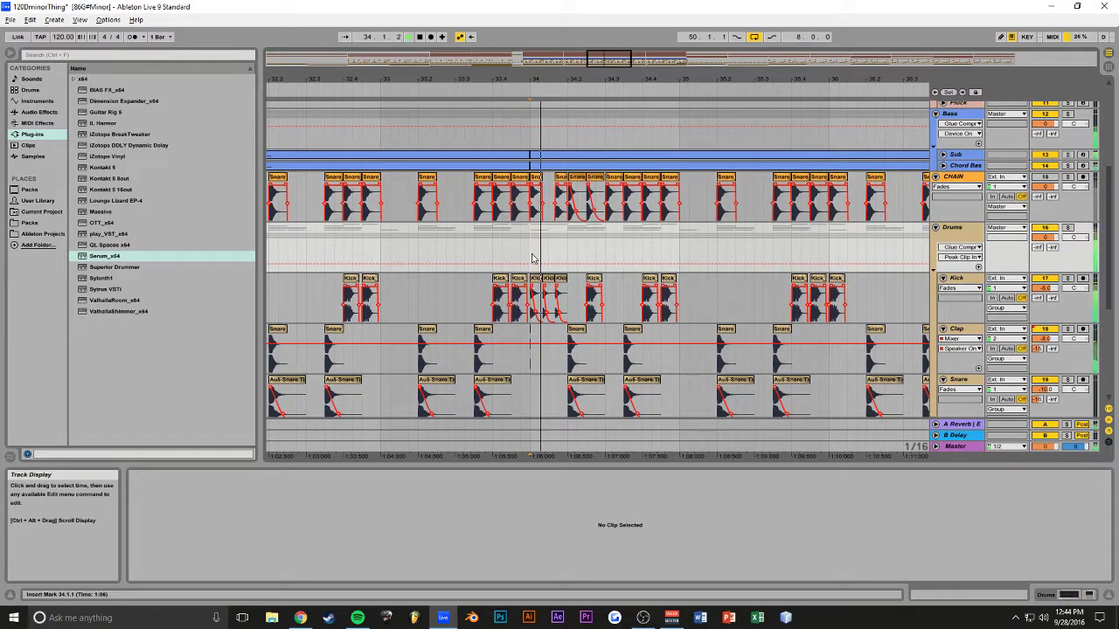
pyautogui.scroll(1, 537, 271)
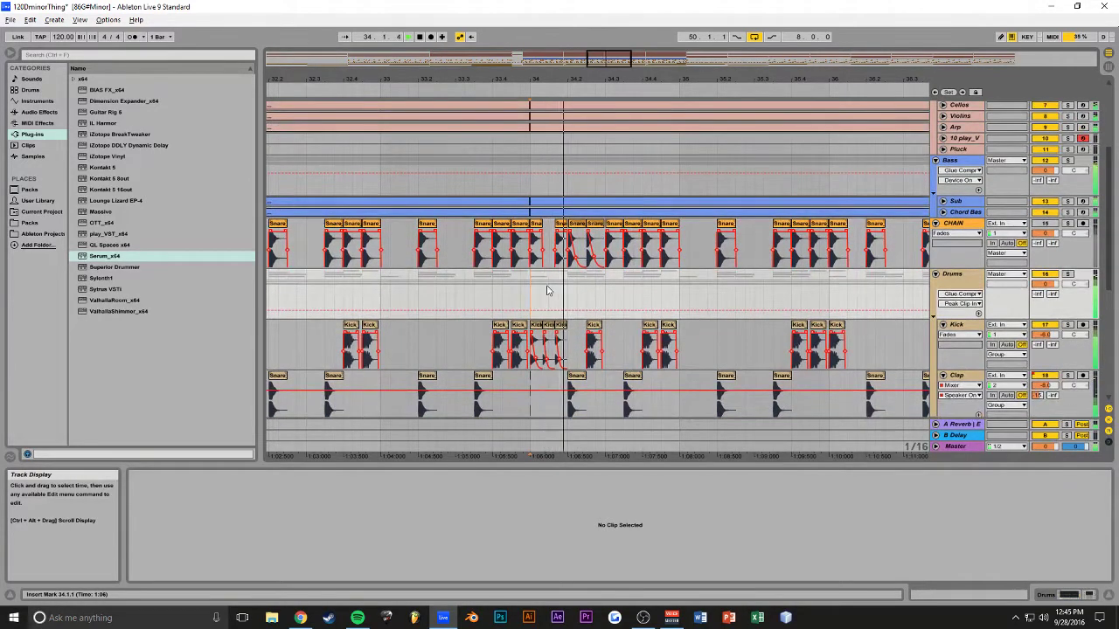
pyautogui.moveTo(610, 58)
pyautogui.mouseDown()
pyautogui.moveTo(607, 114)
pyautogui.moveTo(605, 59)
pyautogui.mouseUp()
pyautogui.press('space')
pyautogui.click(606, 326)
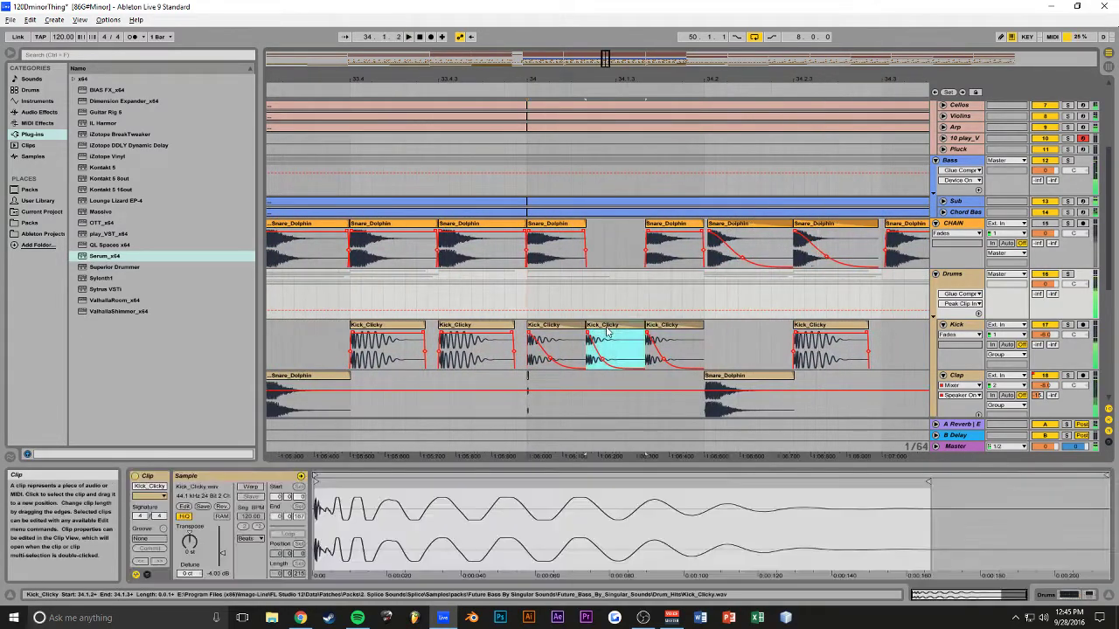
pyautogui.click(222, 506)
pyautogui.moveTo(588, 333); pyautogui.dragTo(642, 335)
pyautogui.press('space')
pyautogui.click(529, 297)
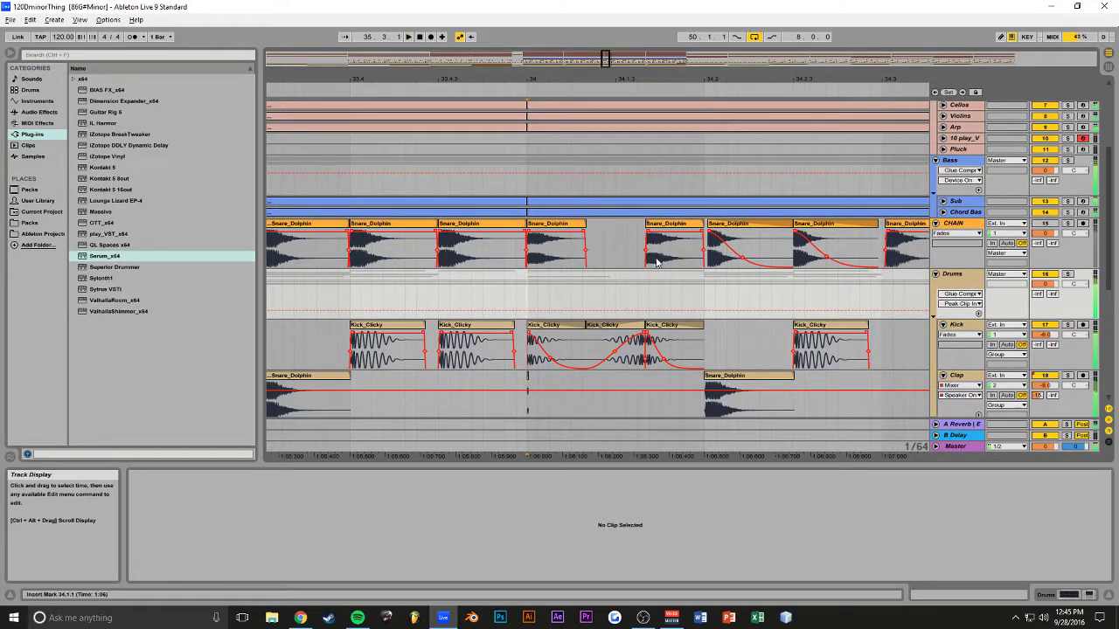
# Try deleting the Snare_Dolphin clip just before 34.2 on the CHAIN track and undo the deletion.
pyautogui.click(673, 229)
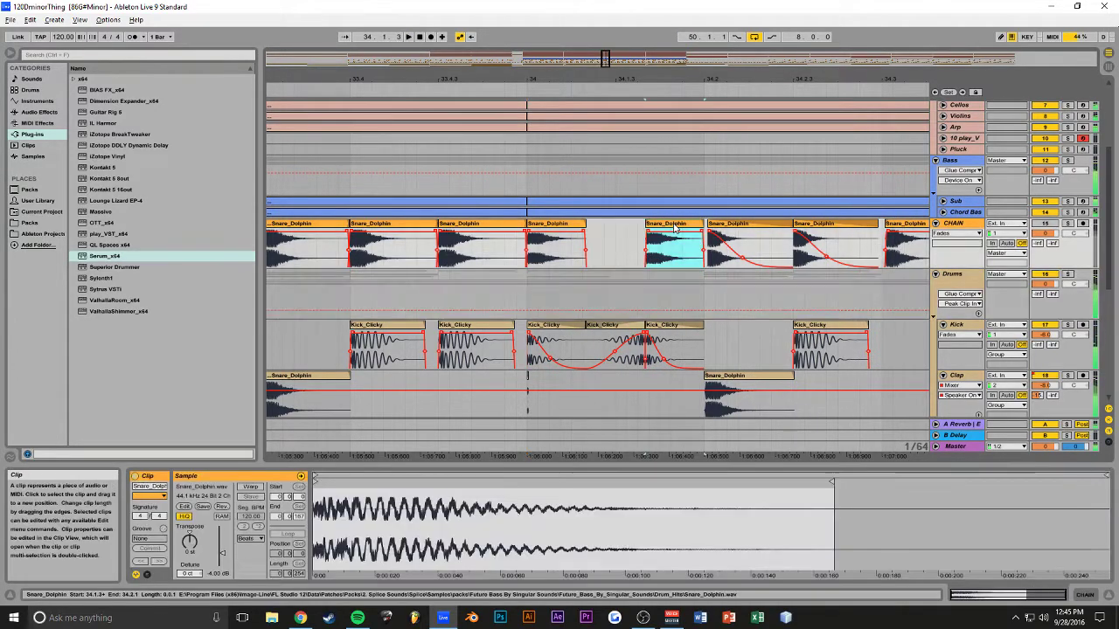
pyautogui.press('Delete')
pyautogui.click(529, 288)
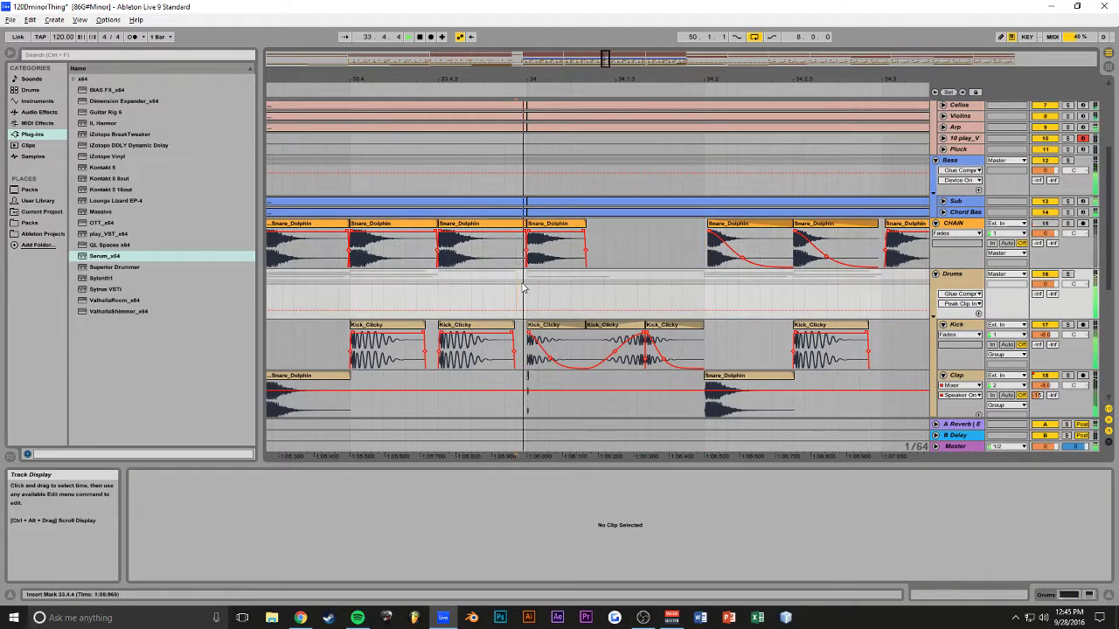
pyautogui.hotkey('ctrl', 'z')
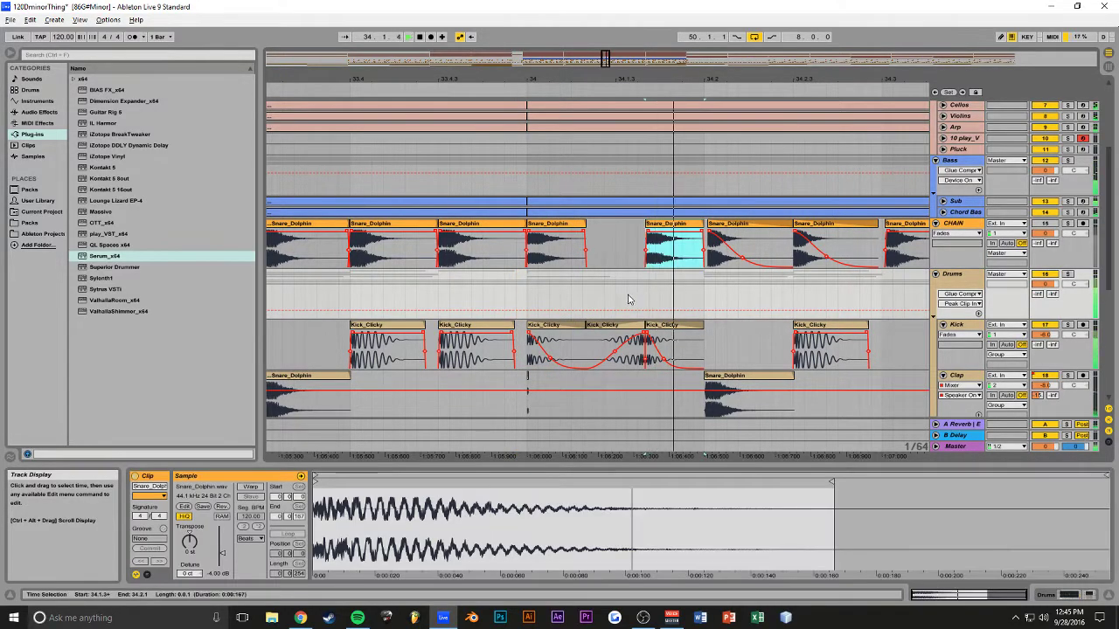
pyautogui.click(530, 293)
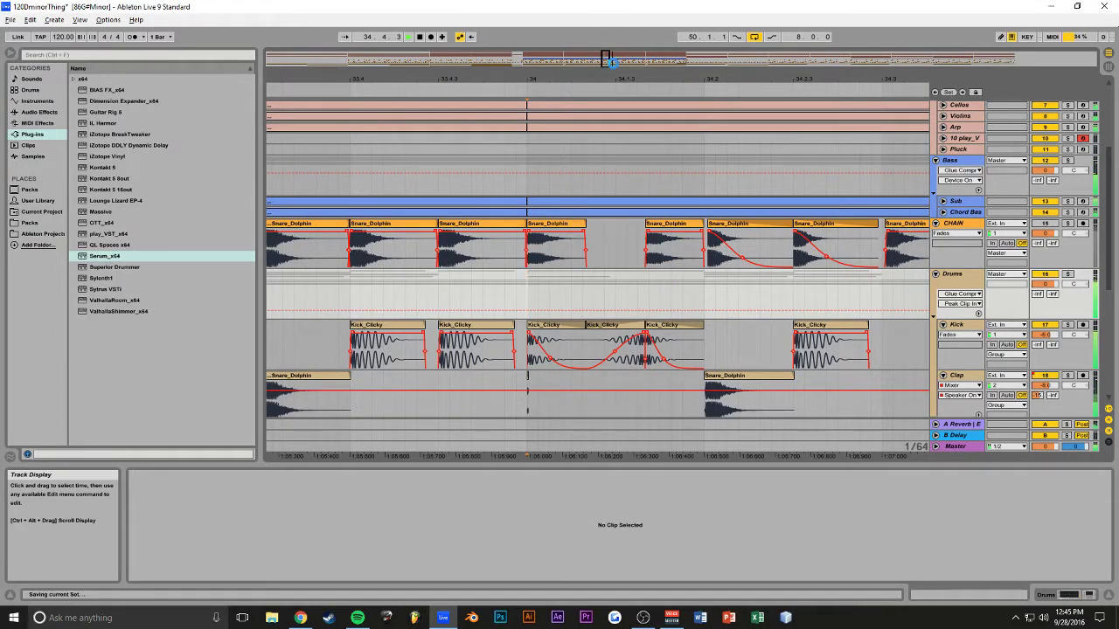
# Deactivate the Snare_Dolphin clip on CHAIN and the Kick_Clicky clip on Kick at 34.2.3, and save the set.
pyautogui.click(821, 238)
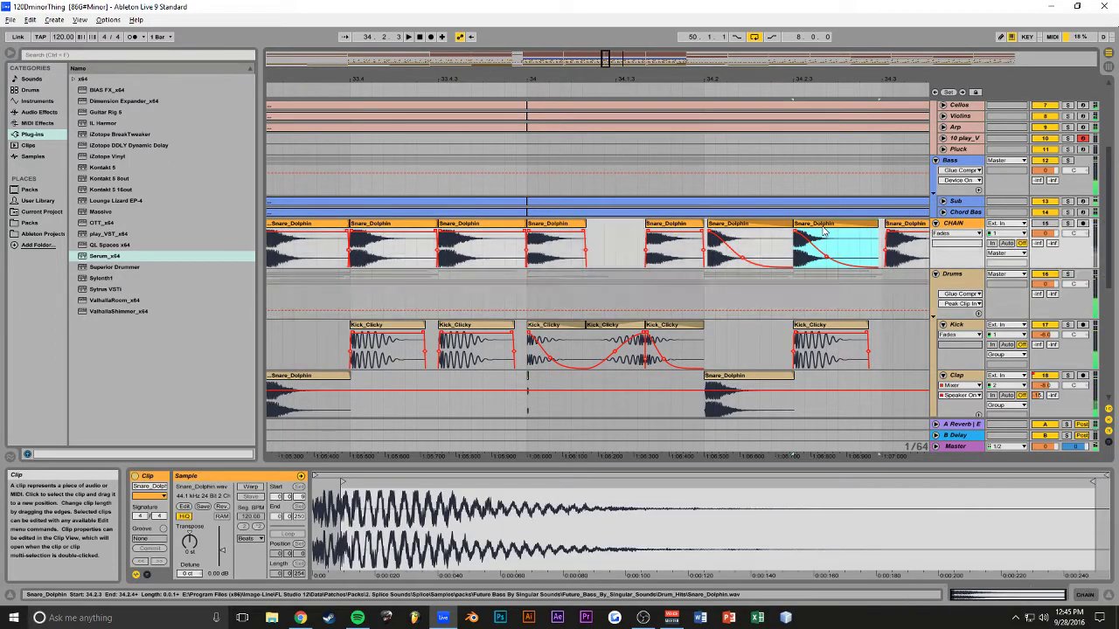
pyautogui.keyDown('shift'); pyautogui.click(822, 327); pyautogui.keyUp('shift')
pyautogui.press('0')
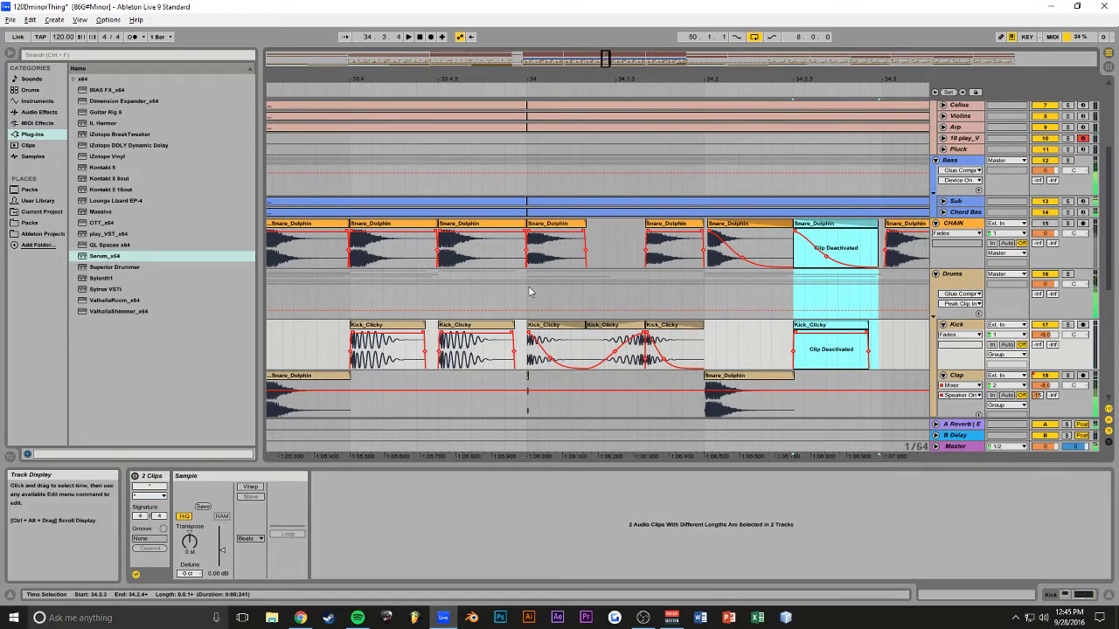
pyautogui.click(530, 292)
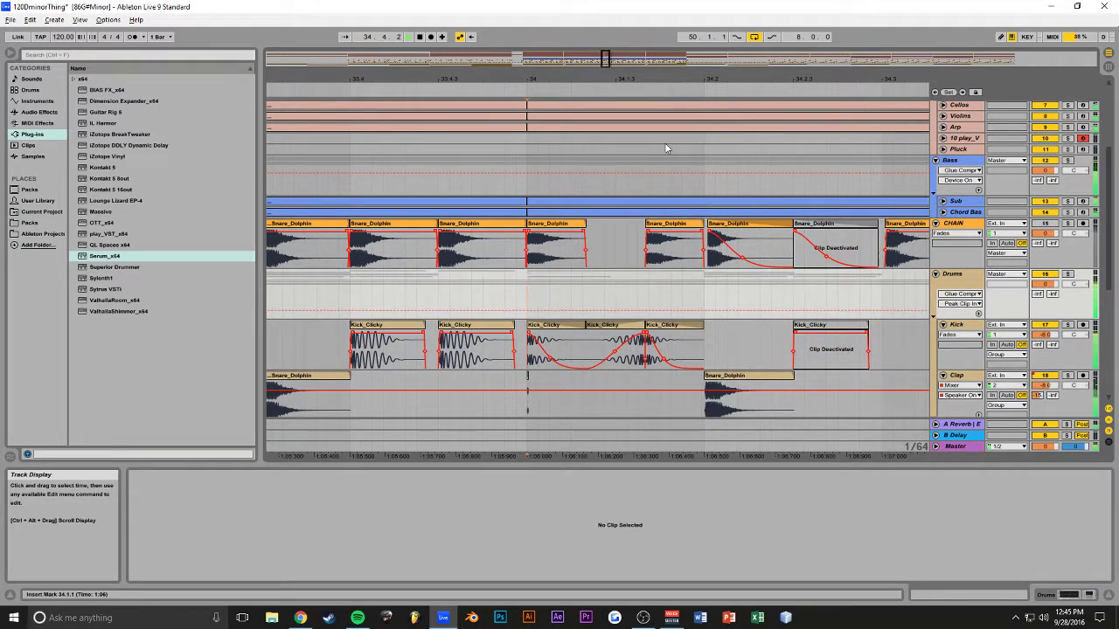
pyautogui.moveTo(604, 61); pyautogui.dragTo(611, 5)
pyautogui.hotkey('ctrl', 's')
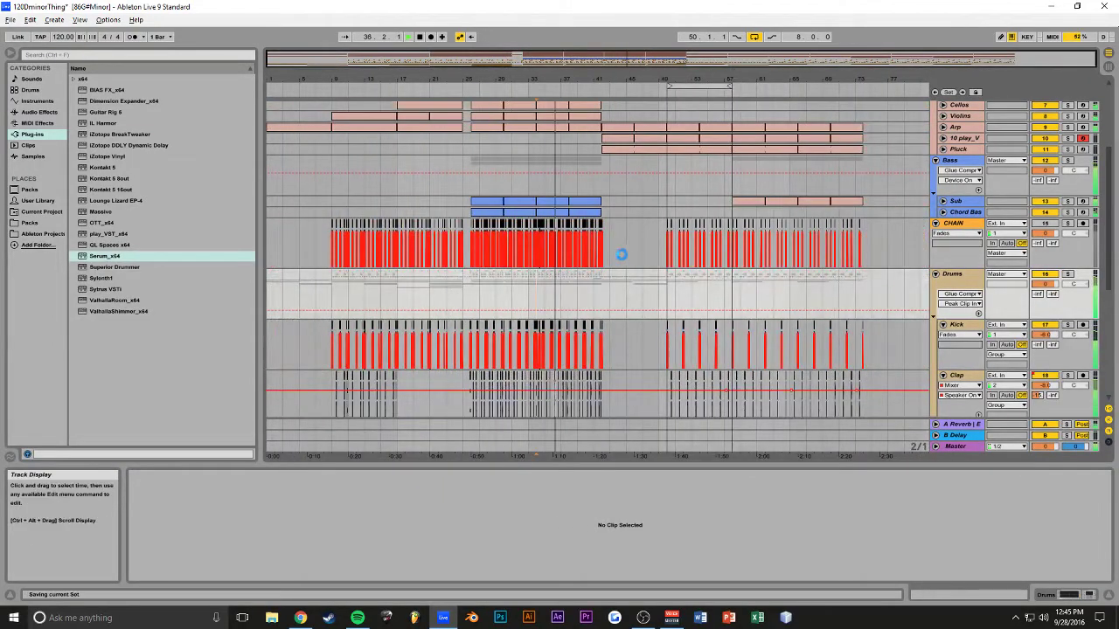
# Collapse the Drums group, disarm recording on the 10 play_V track and save the set.
pyautogui.click(936, 275)
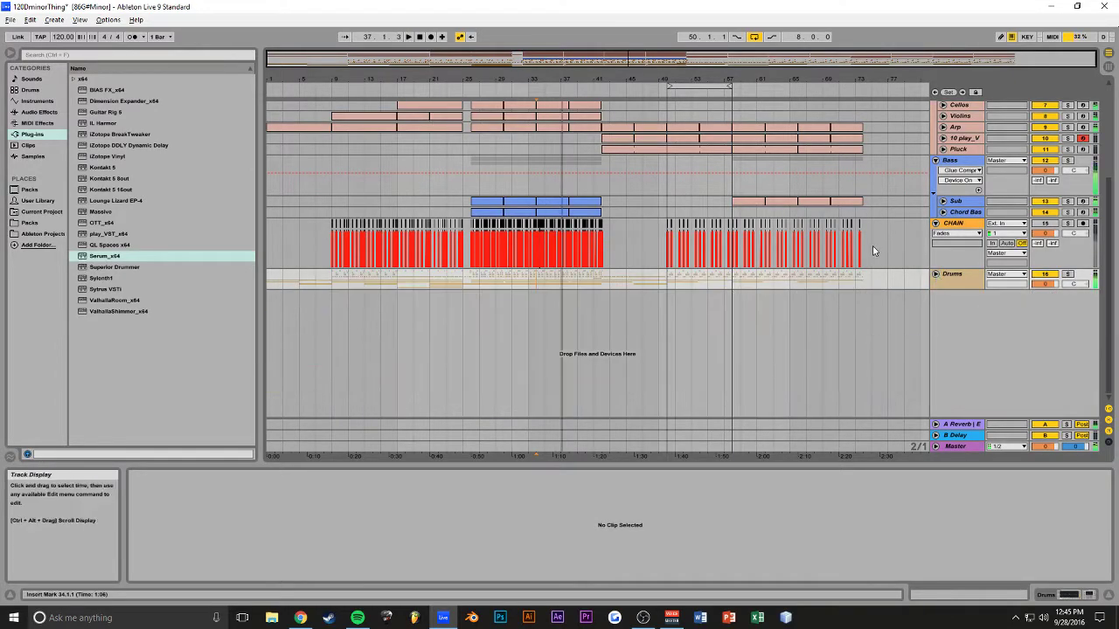
pyautogui.scroll(3, 876, 247)
pyautogui.press('space')
pyautogui.press('space')
pyautogui.scroll(2, 884, 251)
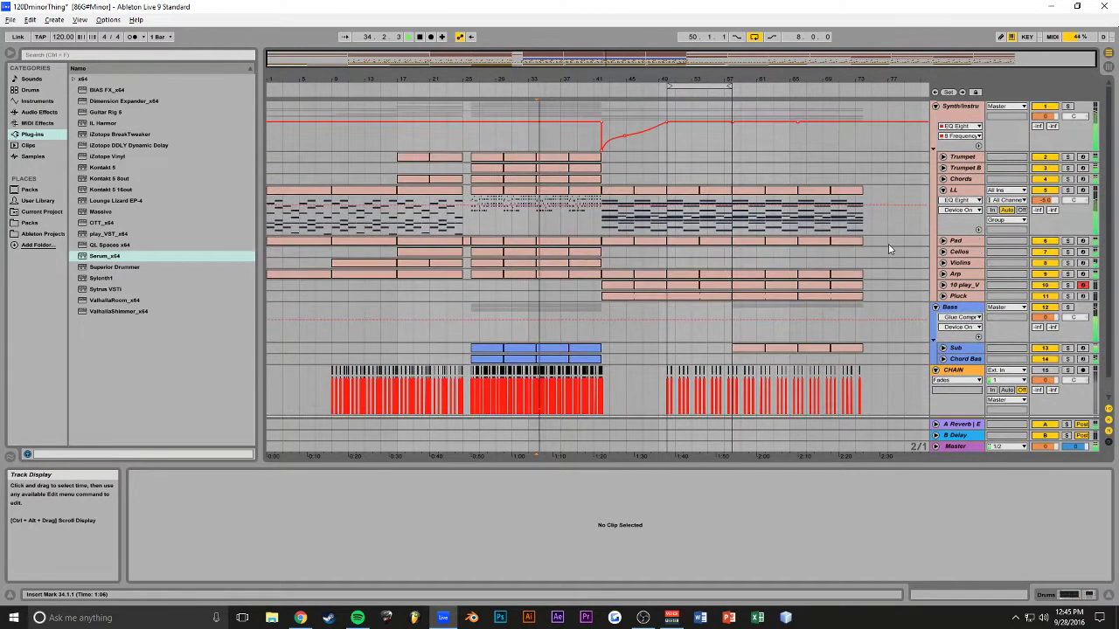
pyautogui.click(1083, 285)
pyautogui.hotkey('ctrl', 's')
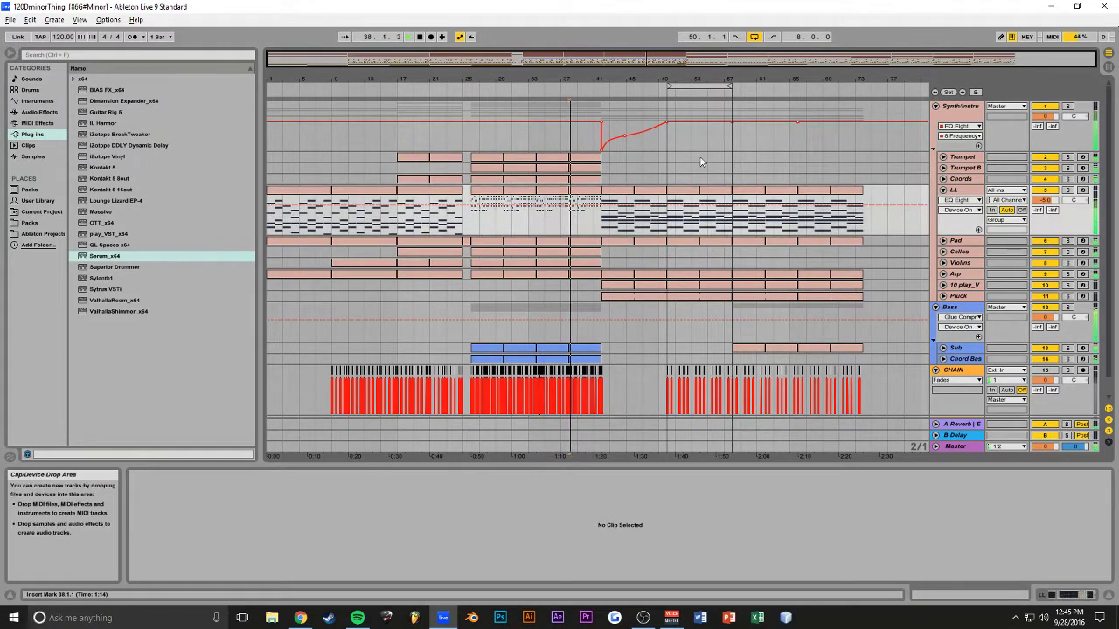
# Straighten the synth group's EQ Eight frequency sweep from bar 42 by removing its middle breakpoint, end it at about bar 49, and save.
pyautogui.click(604, 168)
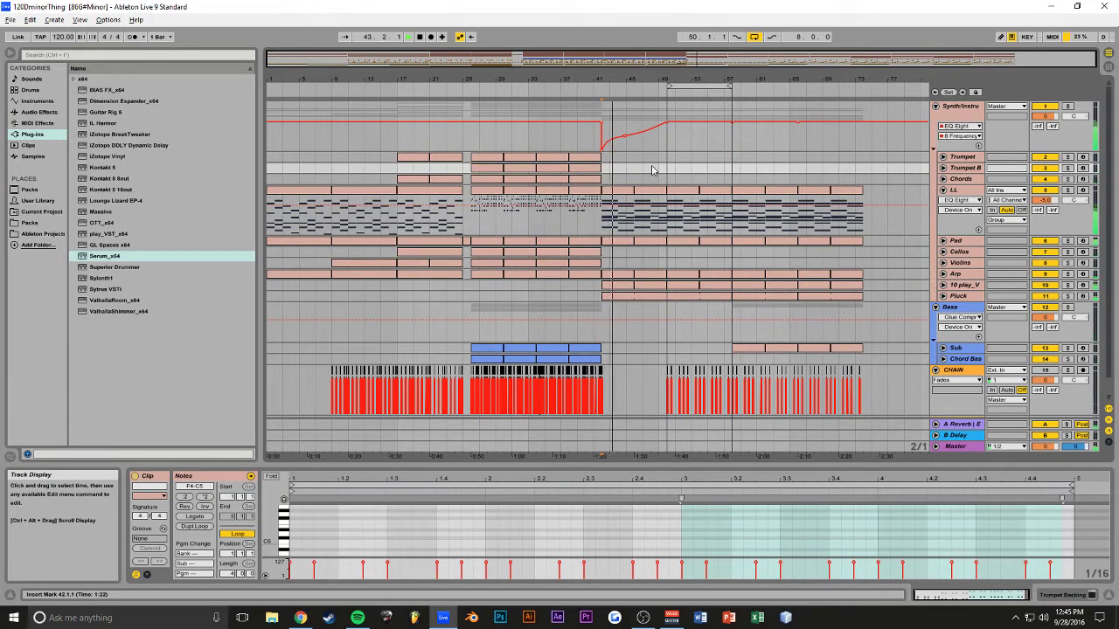
pyautogui.click(624, 136)
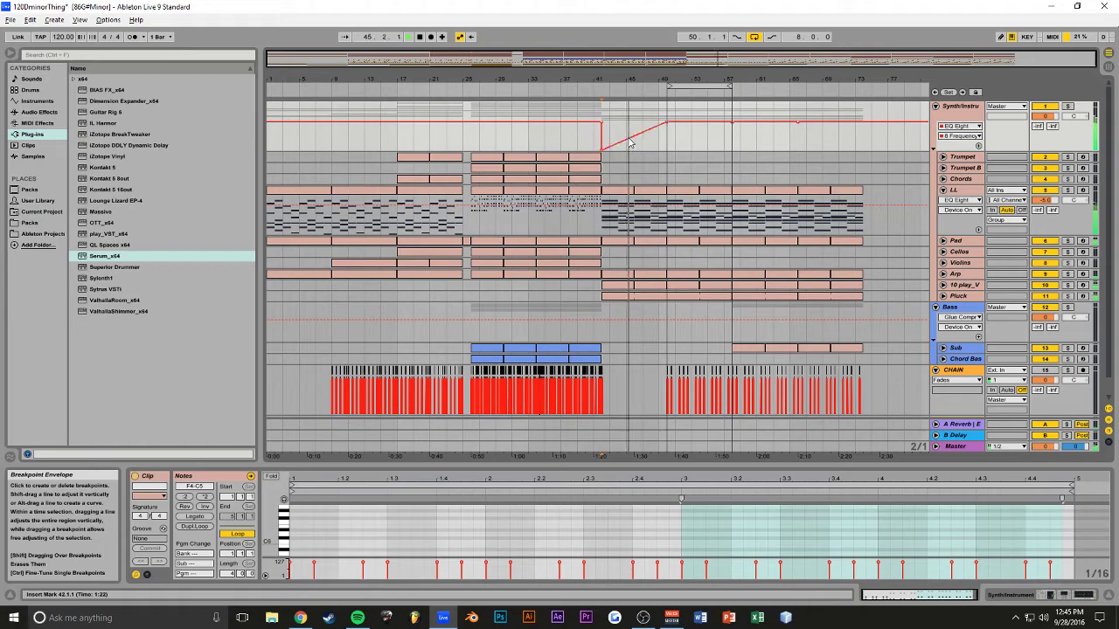
pyautogui.moveTo(667, 120); pyautogui.dragTo(631, 123)
pyautogui.hotkey('ctrl', 's')
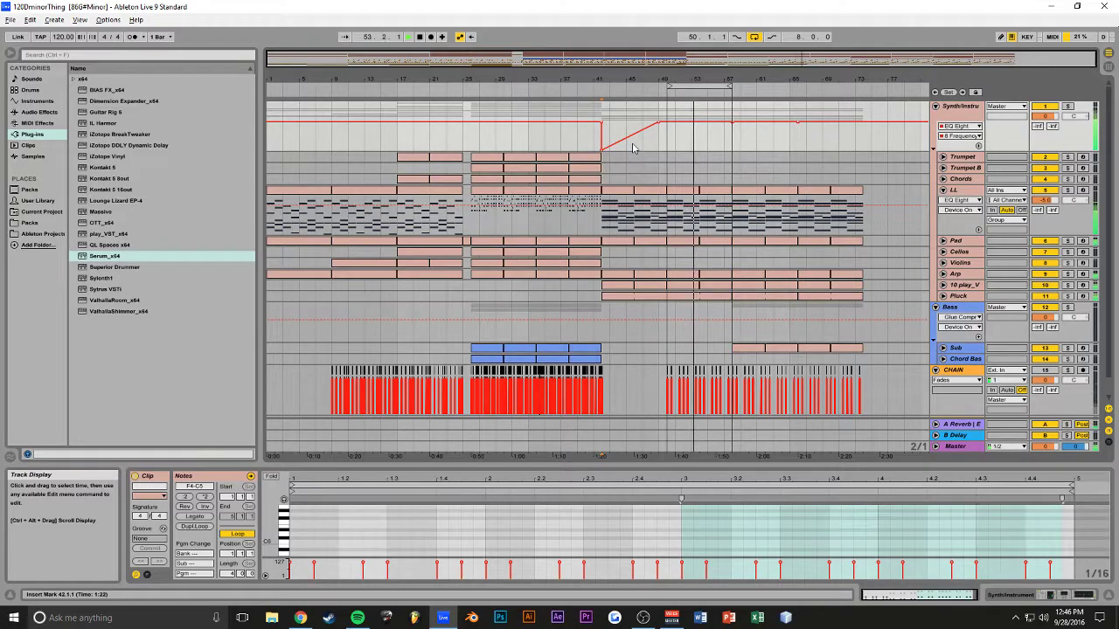
pyautogui.hotkey('alt', 'Tab')
pyautogui.hotkey('alt', 'Tab')
pyautogui.moveTo(682, 59); pyautogui.dragTo(911, 96)
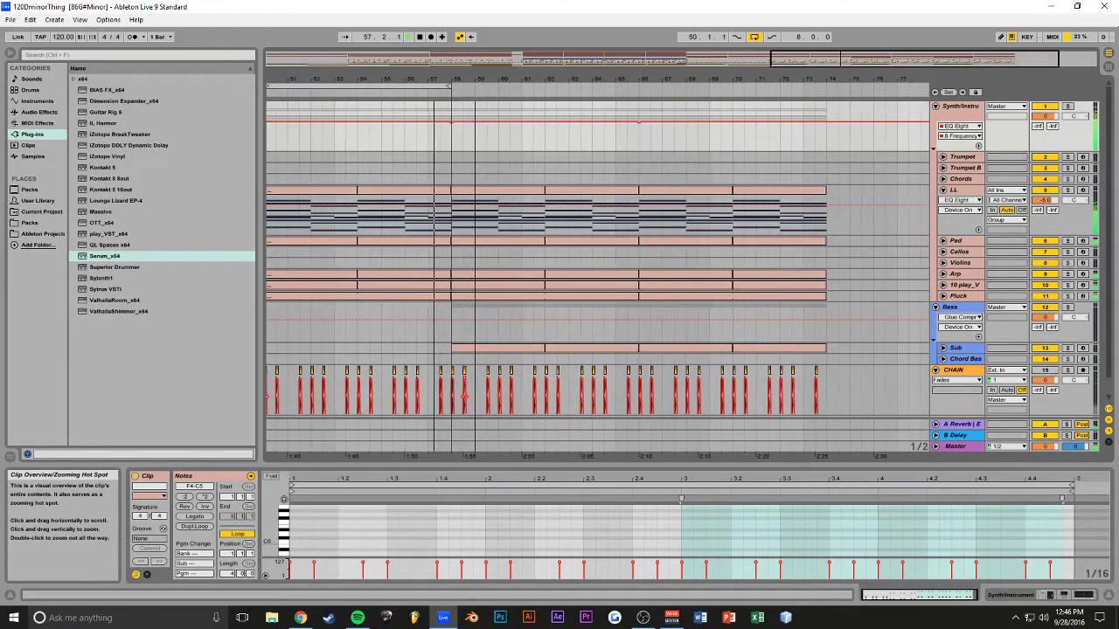
pyautogui.moveTo(681, 137); pyautogui.dragTo(635, 146)
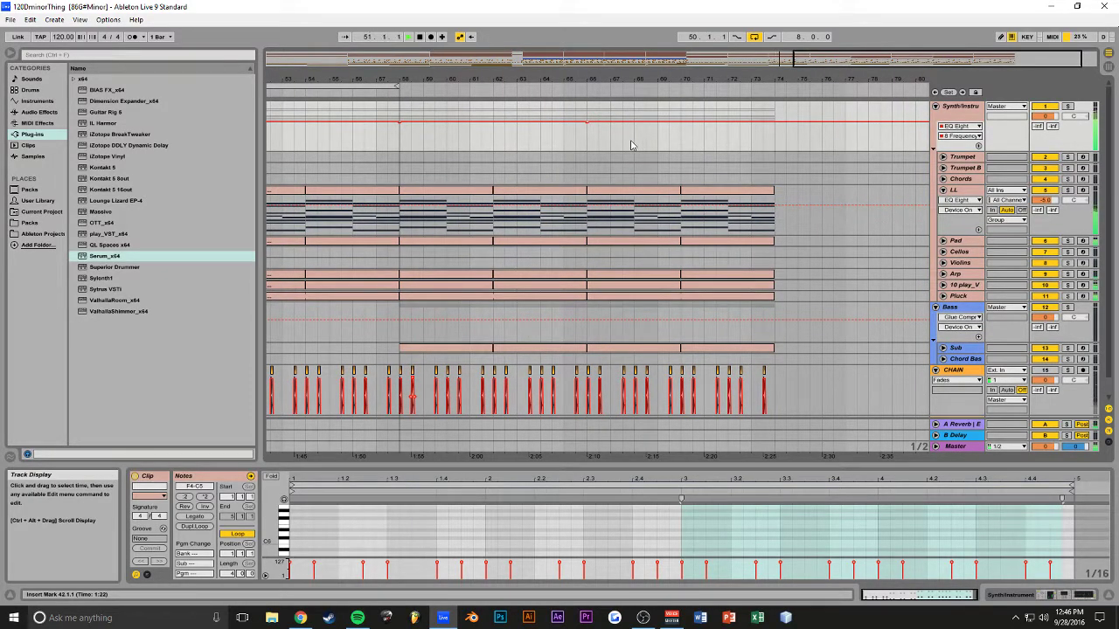
# Unfold the Sub track, open its clip at bar 58 in an enlarged note editor and play it back.
pyautogui.click(394, 141)
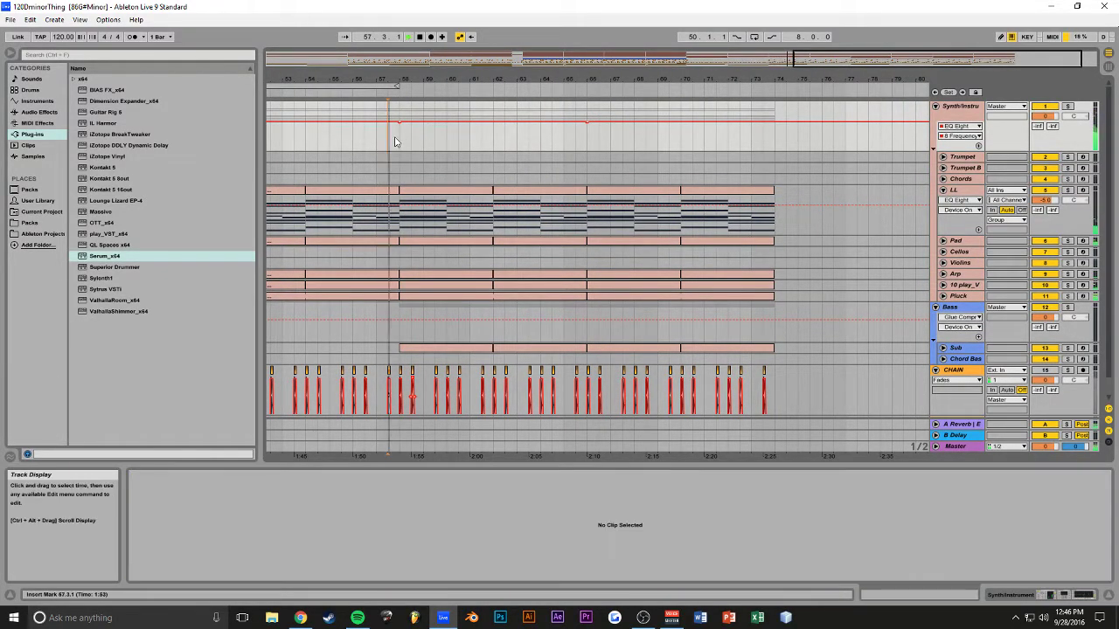
pyautogui.moveTo(827, 61); pyautogui.dragTo(819, 76)
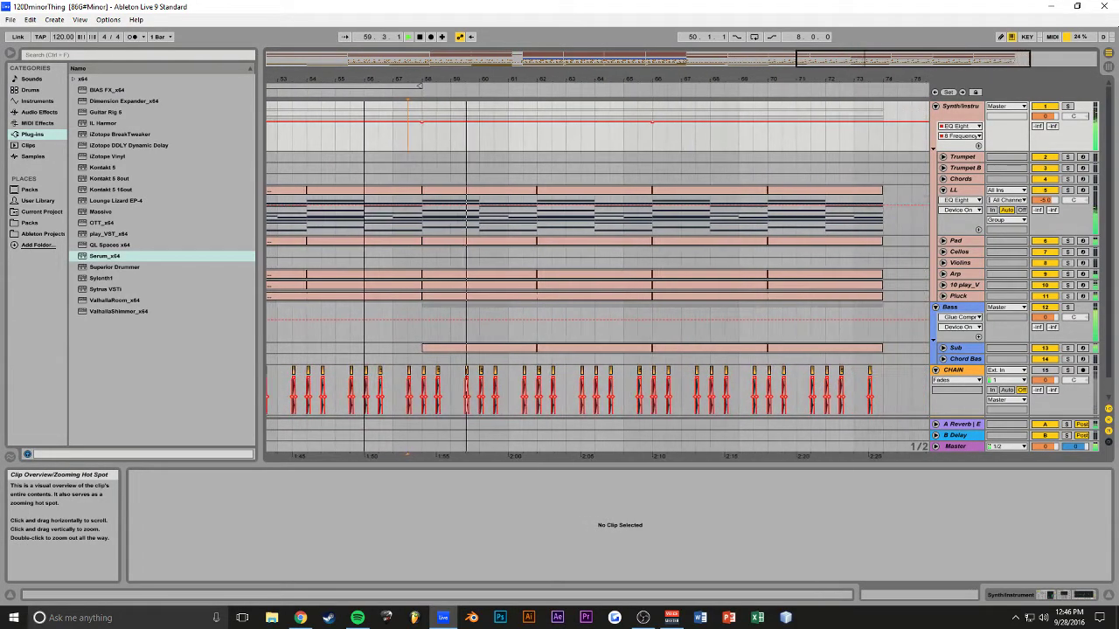
pyautogui.scroll(-1, 726, 216)
pyautogui.click(929, 332)
pyautogui.scroll(-2, 874, 328)
pyautogui.click(520, 301)
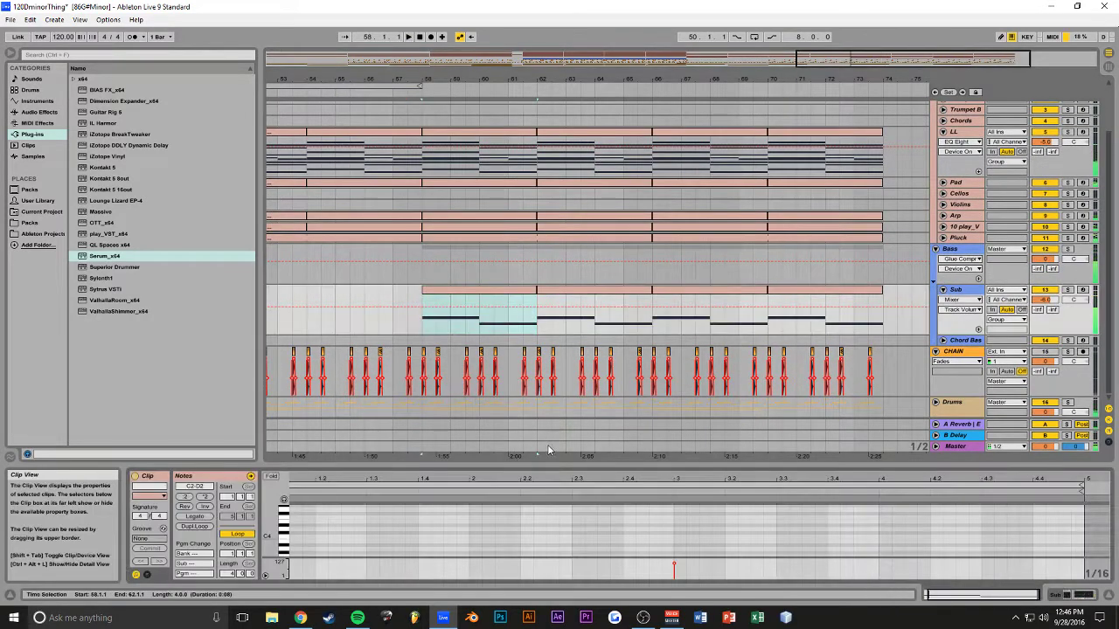
pyautogui.moveTo(548, 464); pyautogui.dragTo(550, 234)
pyautogui.press('space')
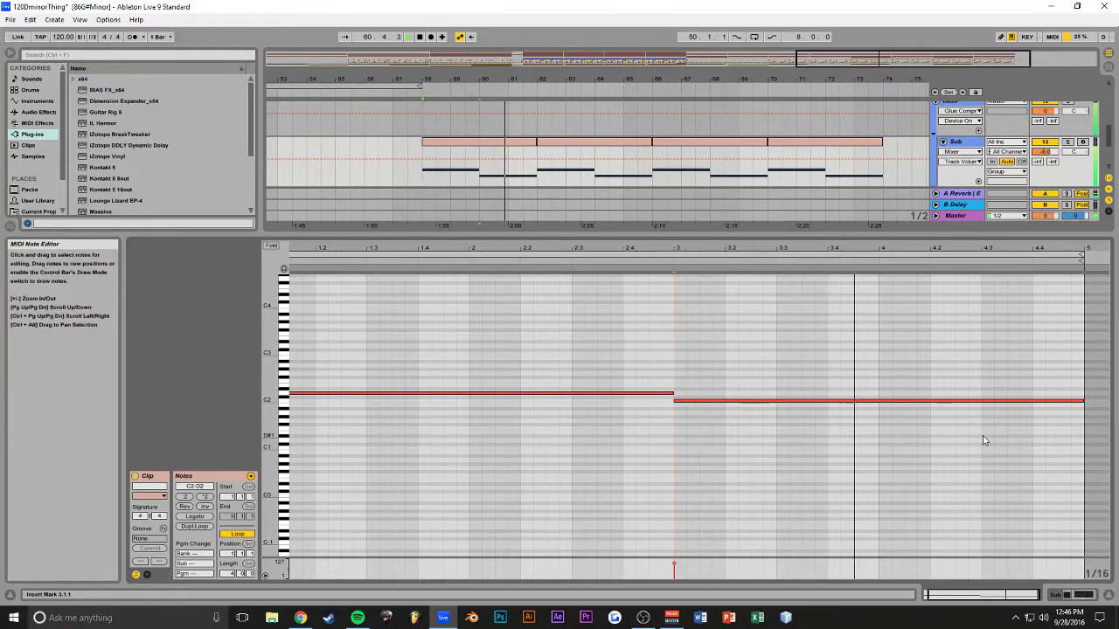
# Shorten the clip's long C2 note to end at 4.3.1 and add an eighth-length C3 note starting there.
pyautogui.press('space')
pyautogui.moveTo(1083, 401); pyautogui.dragTo(992, 403)
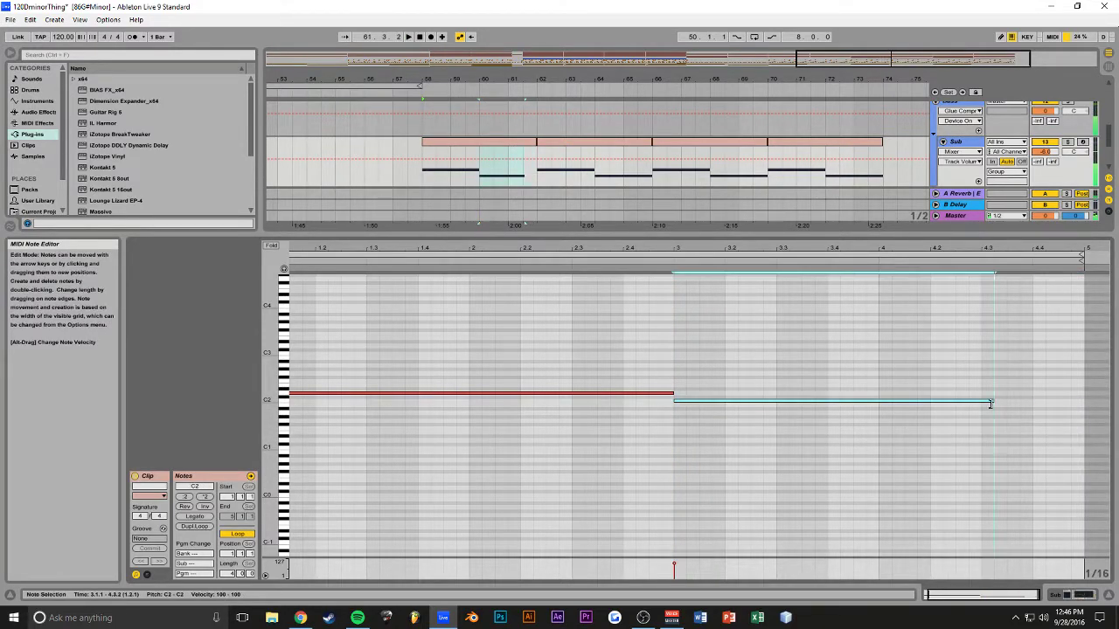
pyautogui.click(988, 366)
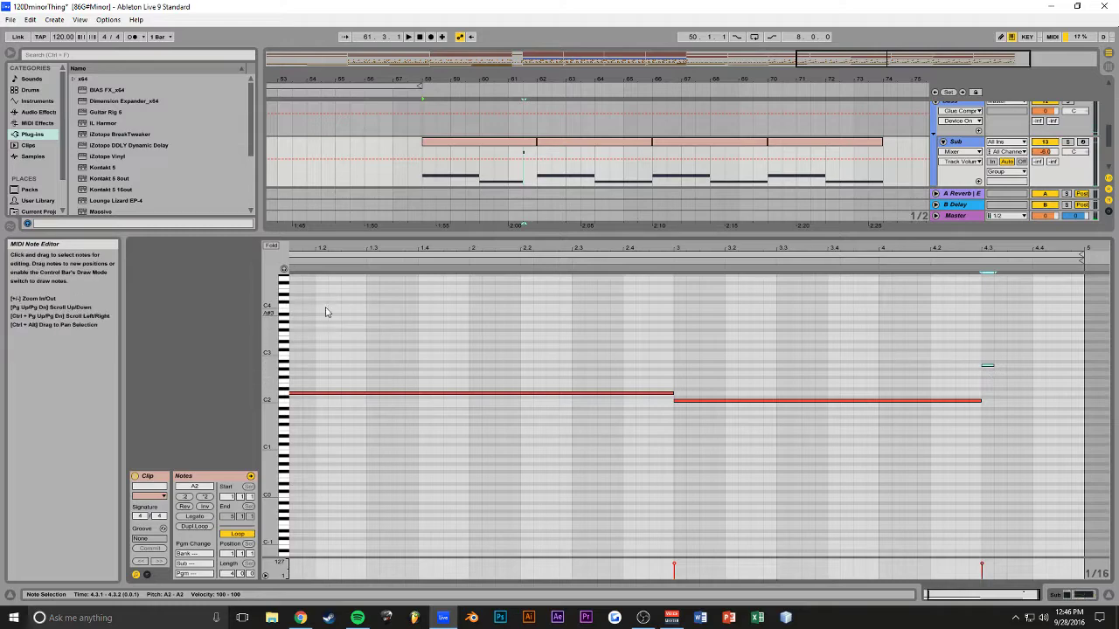
pyautogui.click(987, 356)
pyautogui.click(988, 346)
pyautogui.click(989, 356)
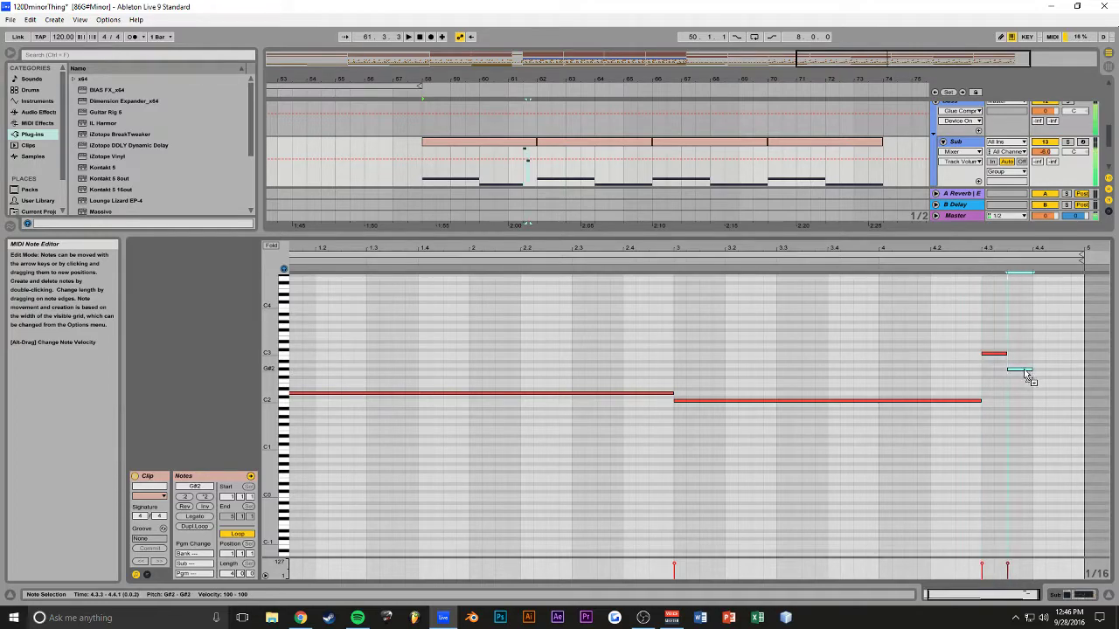
# Complete the bass fill with eighth notes G2 at 4.3.3, C3 at 4.4.1 and F2 at 4.4.3, and audition it.
pyautogui.doubleClick(1025, 376)
pyautogui.click(1045, 363)
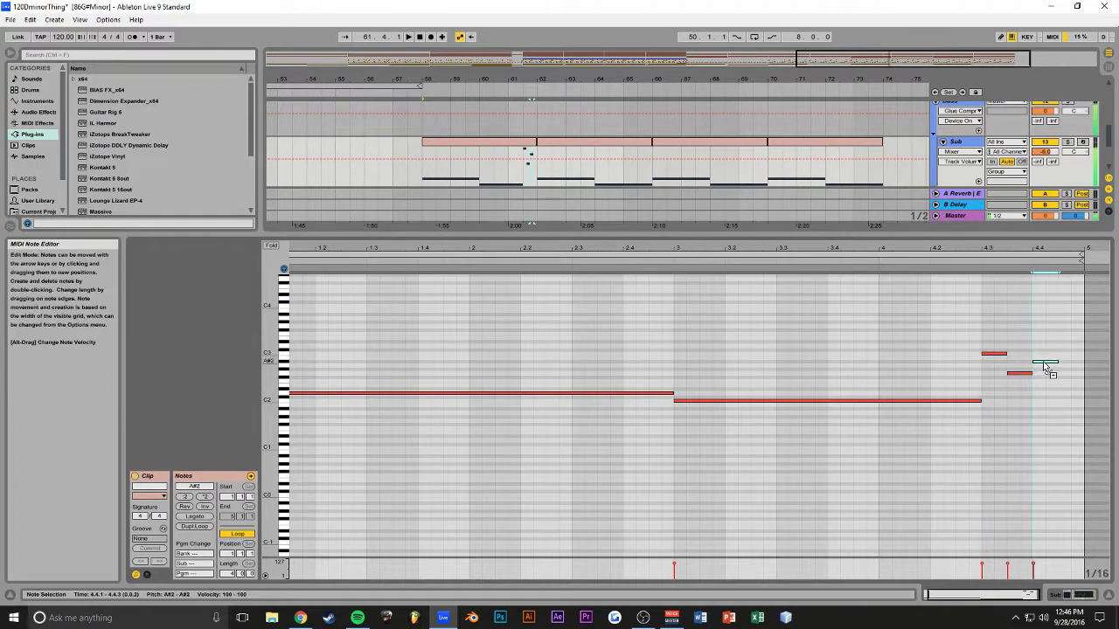
pyautogui.doubleClick(1046, 355)
pyautogui.click(1073, 396)
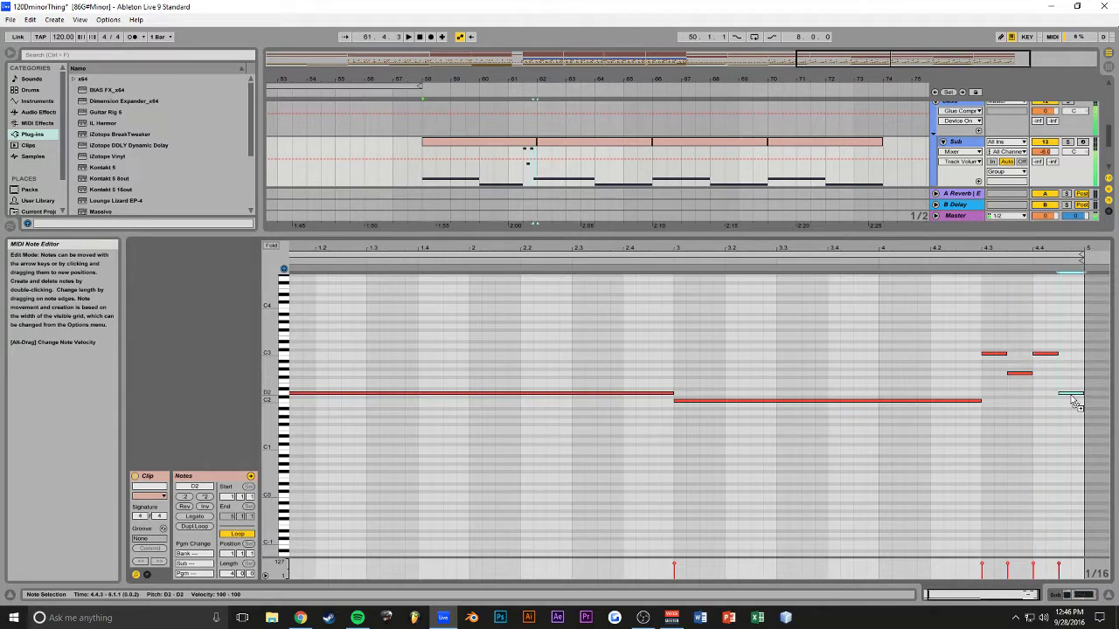
pyautogui.click(981, 375)
pyautogui.press('space')
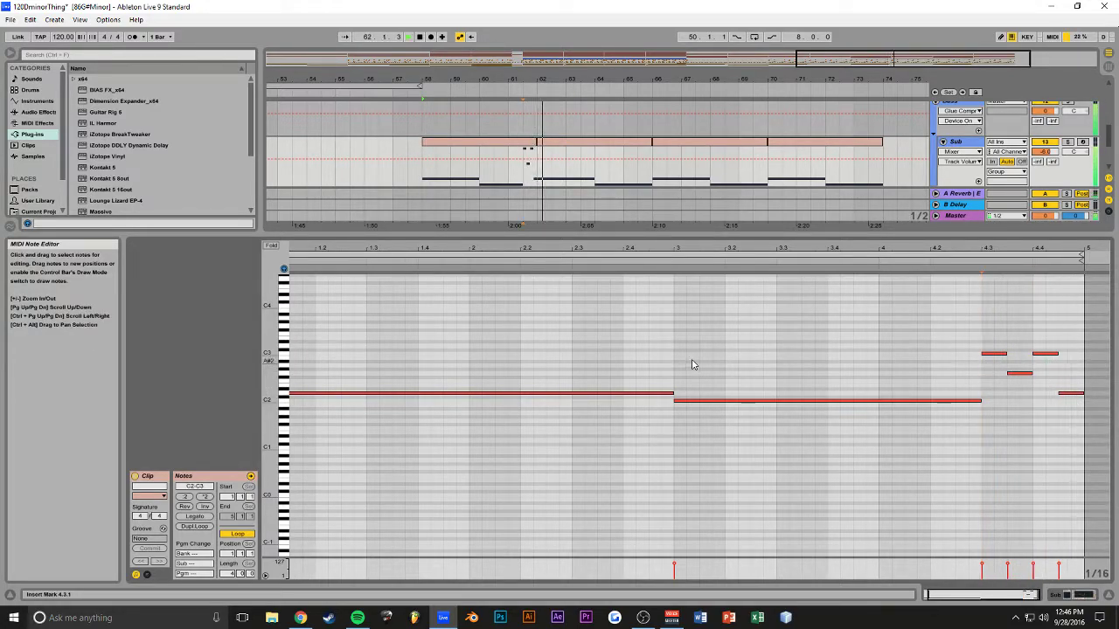
pyautogui.moveTo(1070, 394)
pyautogui.mouseDown()
pyautogui.moveTo(1068, 423)
pyautogui.moveTo(1068, 404)
pyautogui.mouseUp()
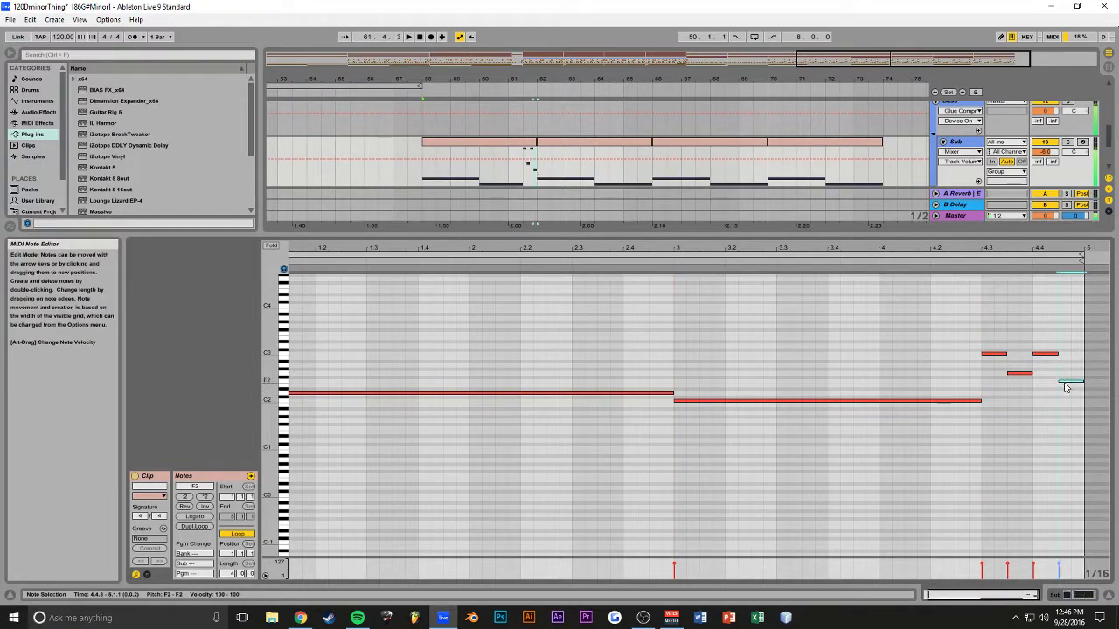
pyautogui.click(984, 384)
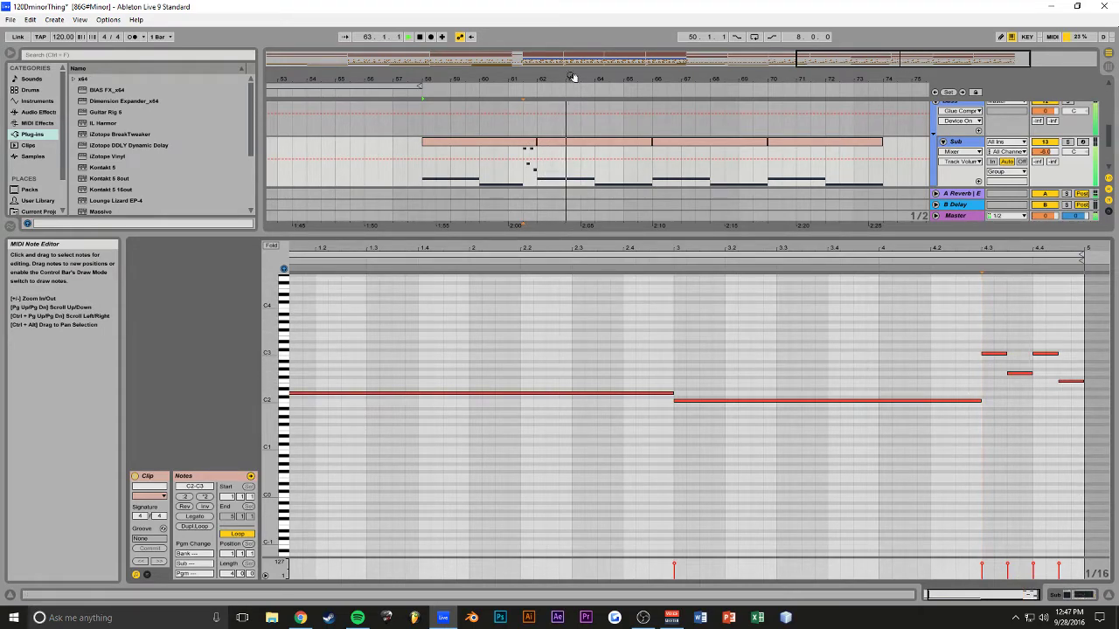
# Enable portamento in the Sub track's IL Harmor, close the plug-in window and save the set.
pyautogui.click(1068, 596)
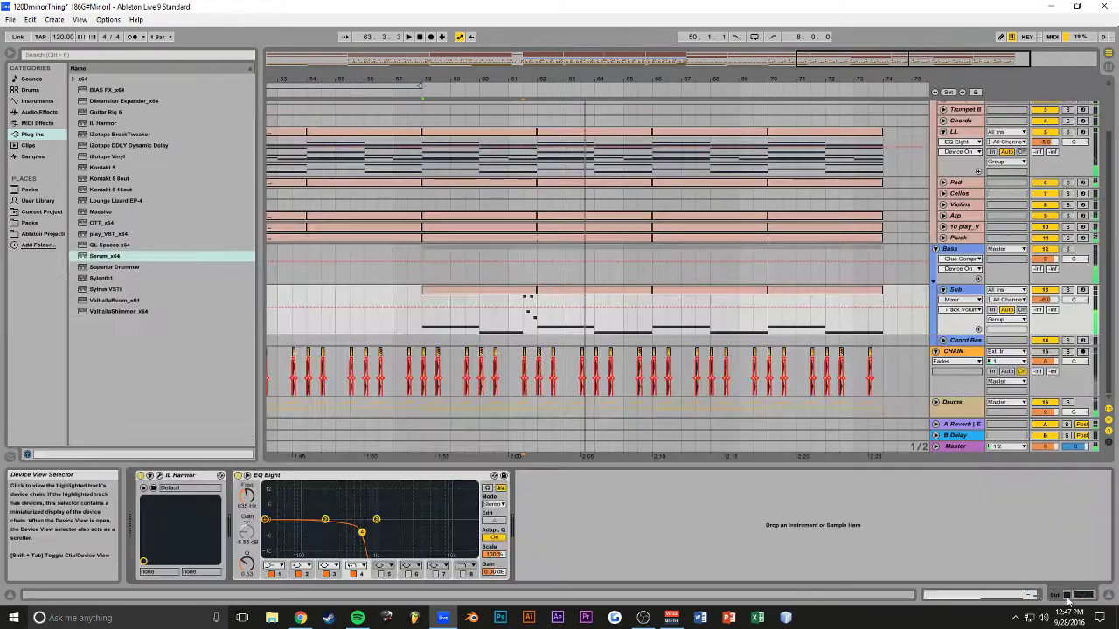
pyautogui.click(145, 488)
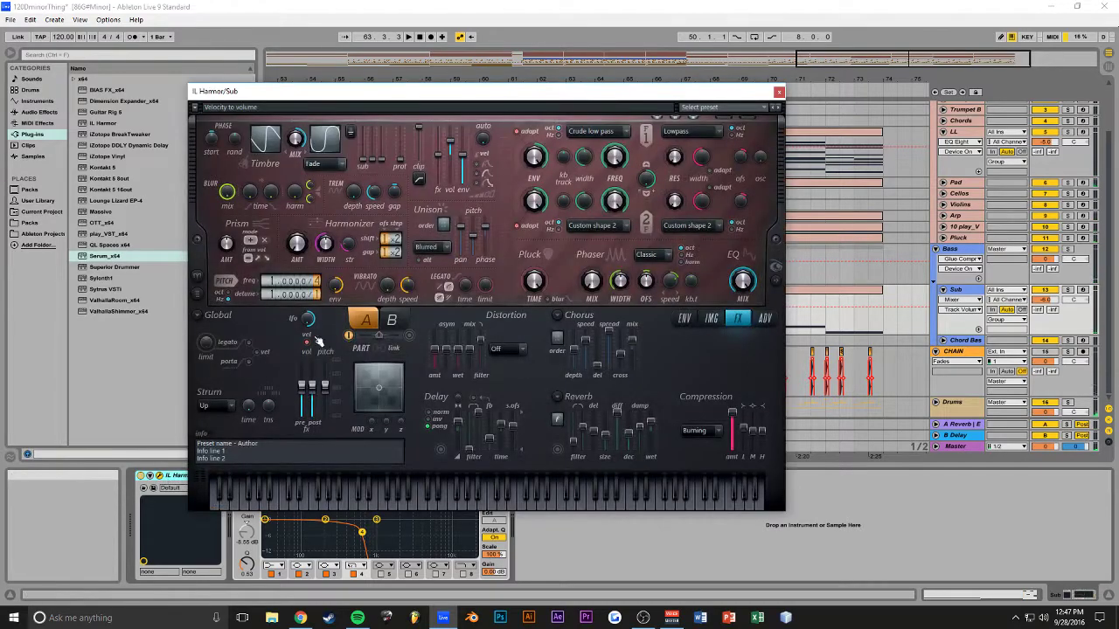
pyautogui.click(249, 361)
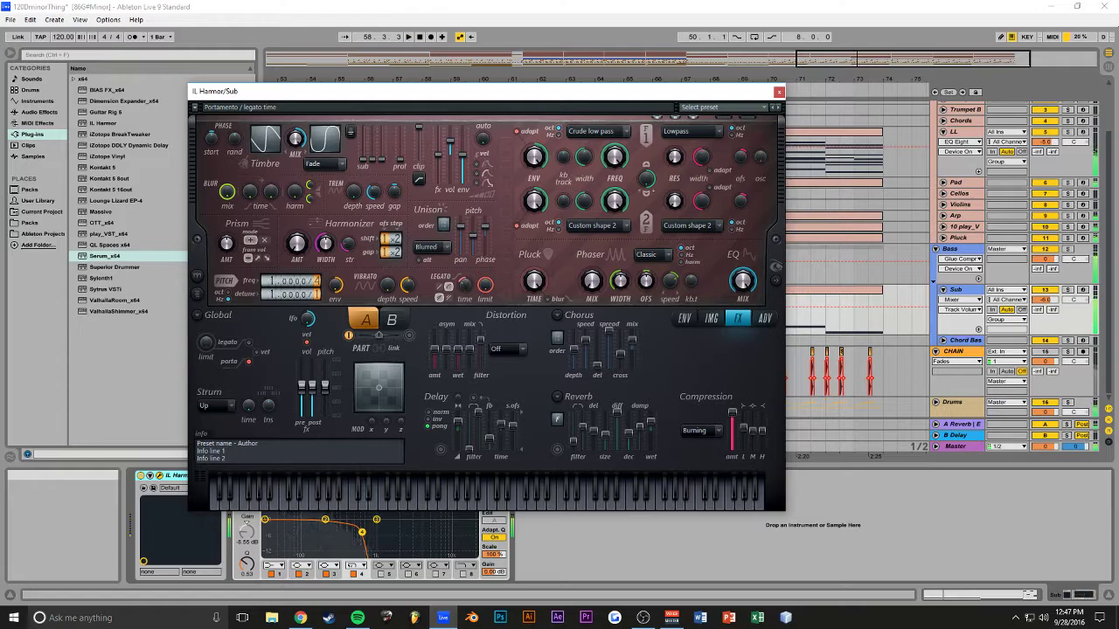
pyautogui.click(779, 92)
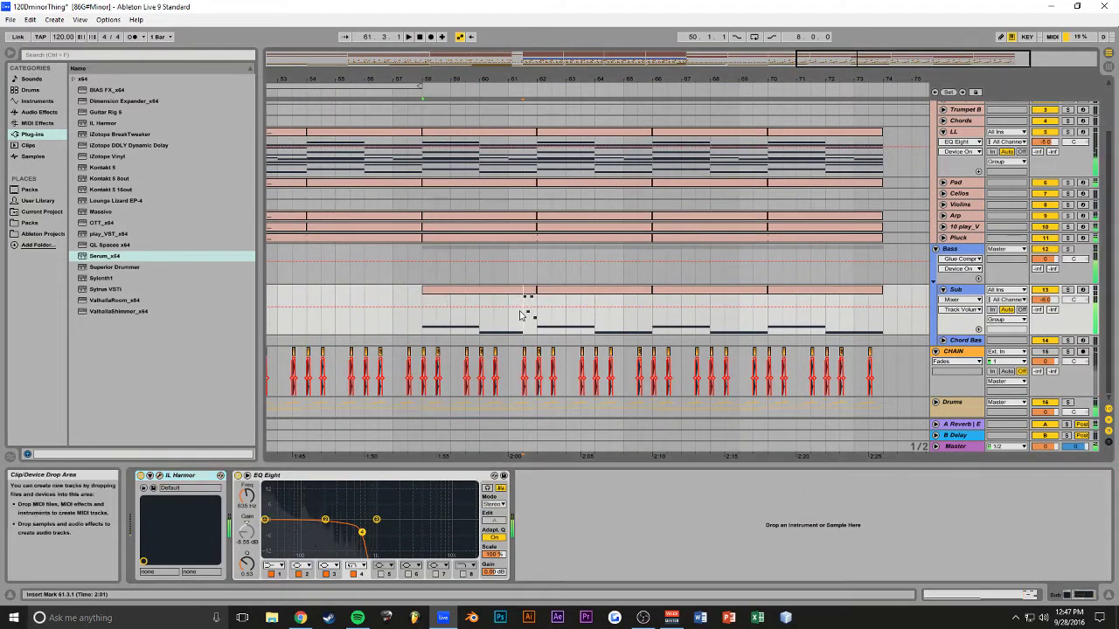
pyautogui.hotkey('ctrl', 's')
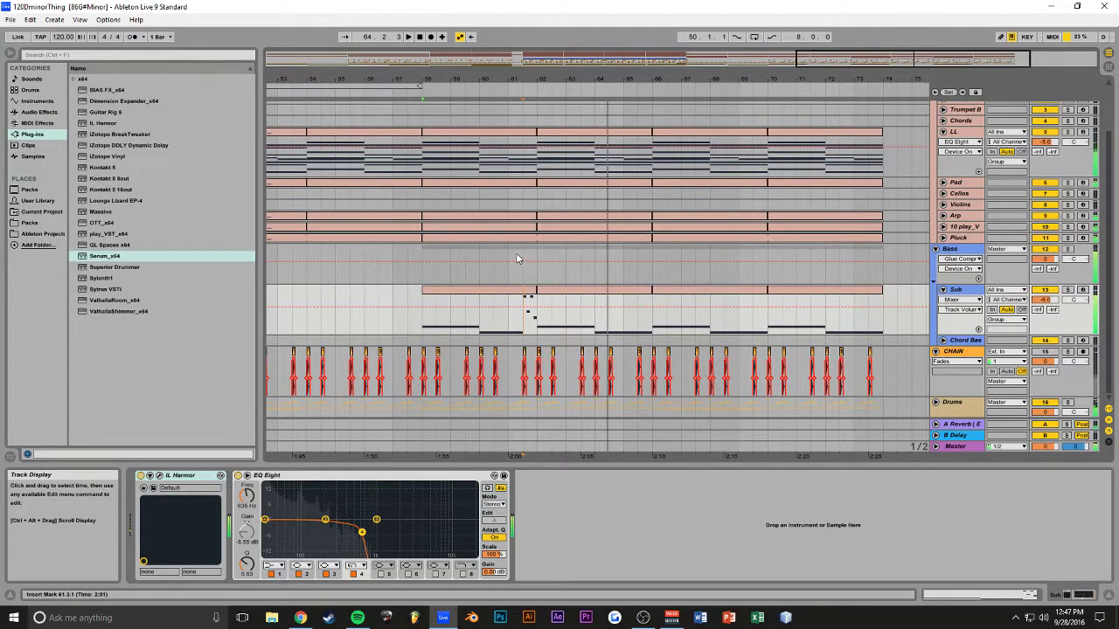
# Unfold the Pluck track, set the Osc A2 volume in its Sylenth1 to 3.400, save the set and close the plug-in window.
pyautogui.click(516, 258)
pyautogui.moveTo(847, 58); pyautogui.dragTo(889, 82)
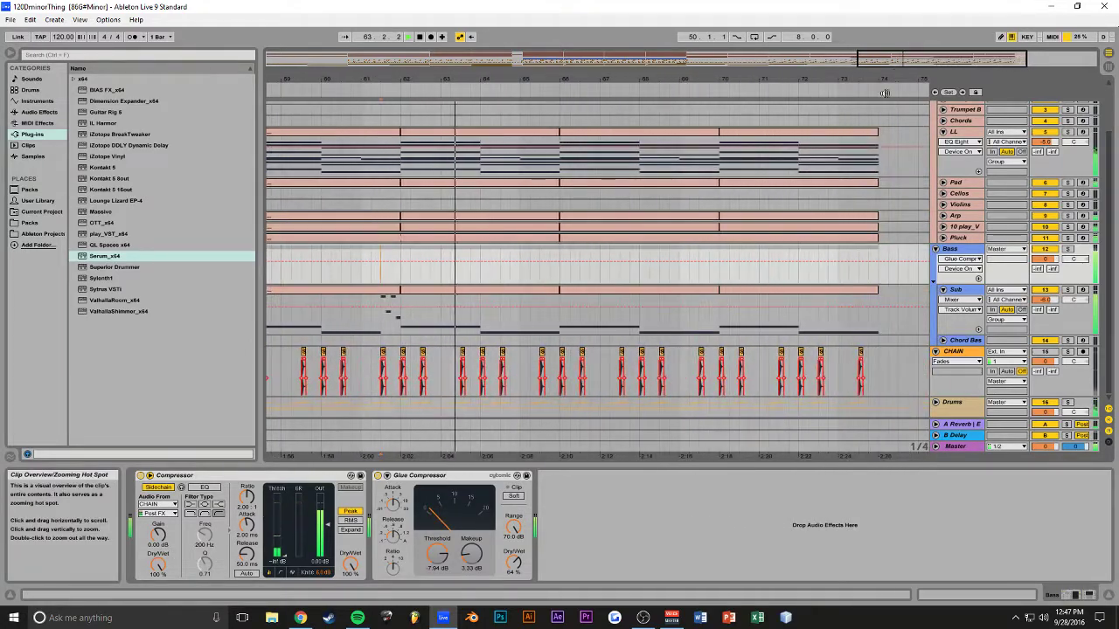
pyautogui.click(944, 239)
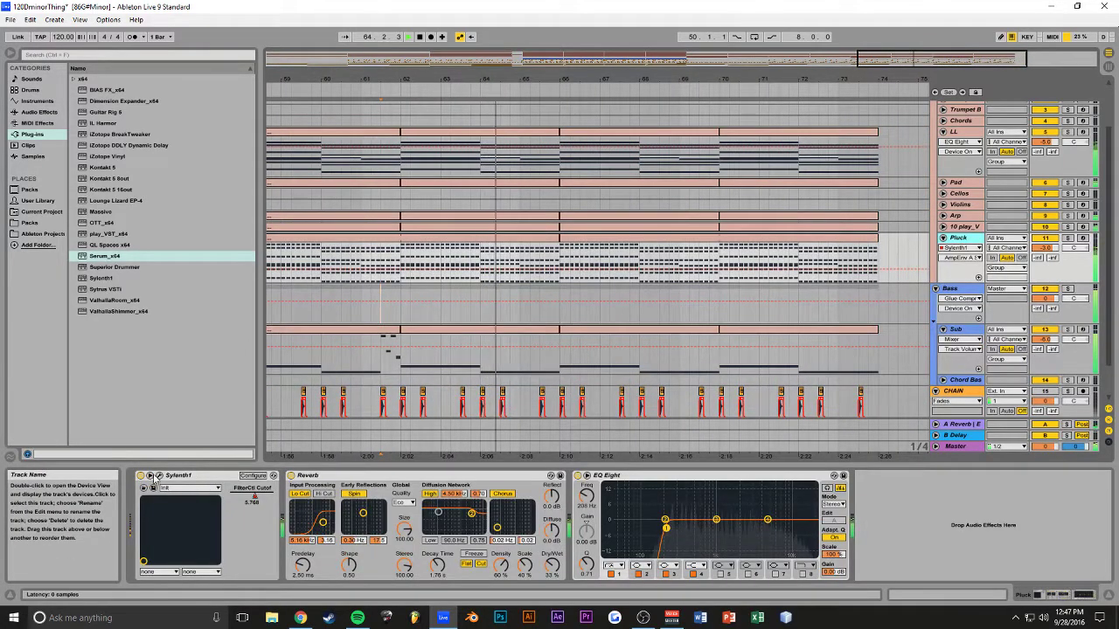
pyautogui.click(152, 476)
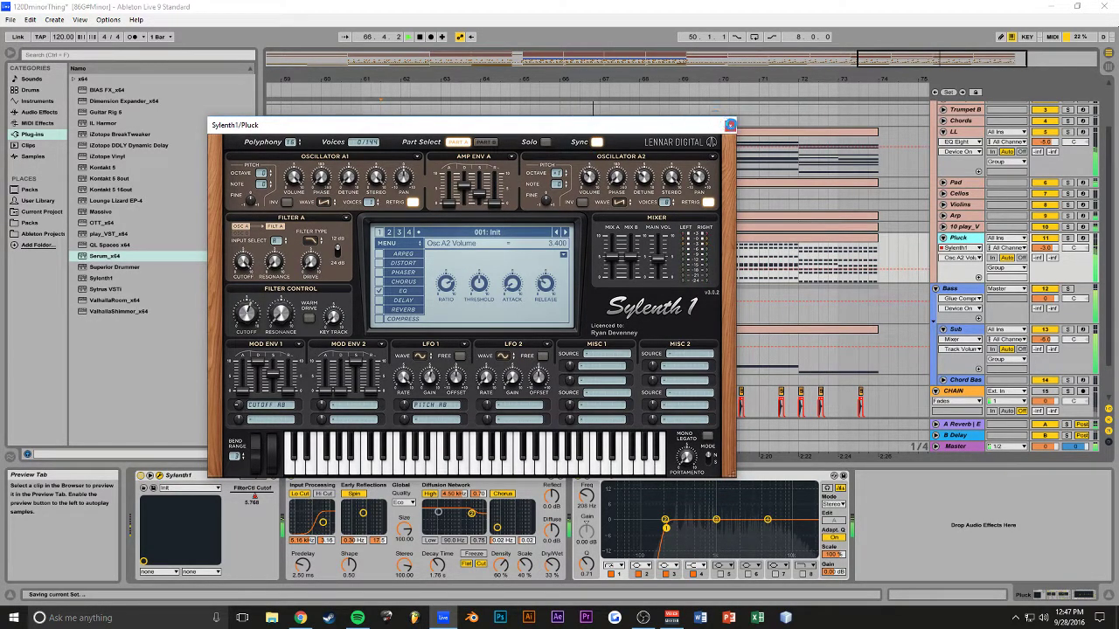
pyautogui.click(730, 129)
# Play from 61.3 and open the Sub clip at bar 62 for note editing.
pyautogui.scroll(-2, 582, 263)
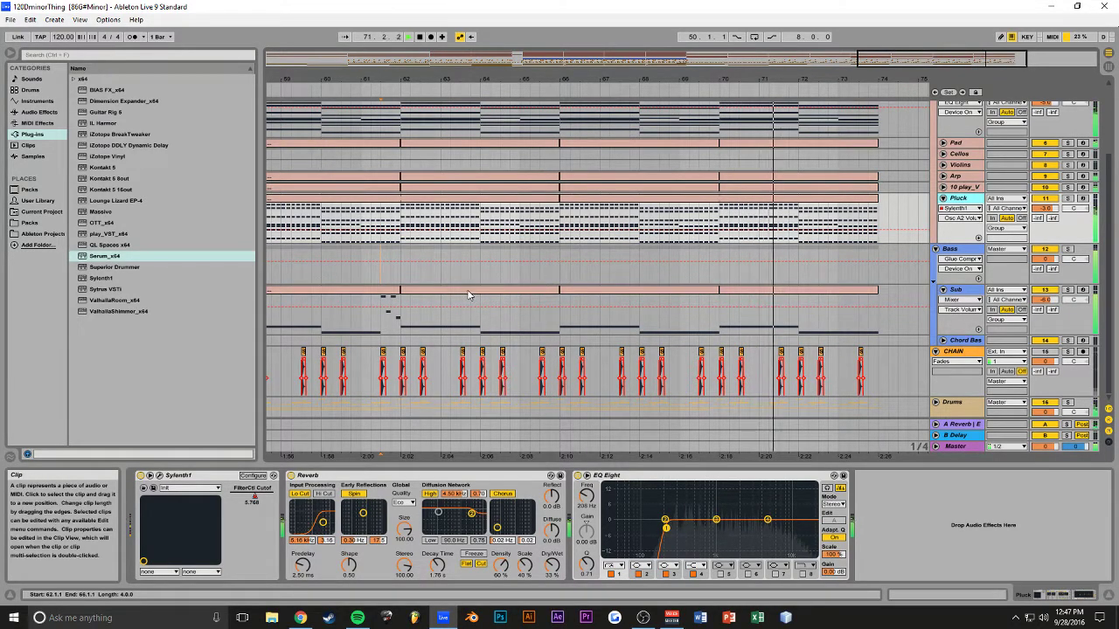
pyautogui.press('space')
pyautogui.press('space')
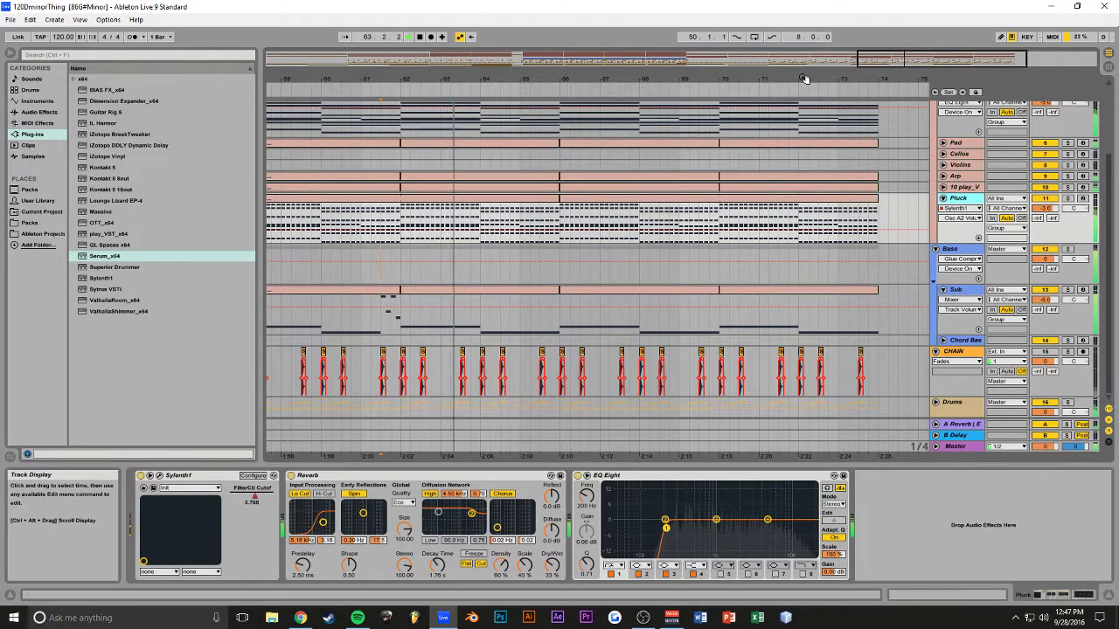
pyautogui.moveTo(806, 79); pyautogui.dragTo(781, 73)
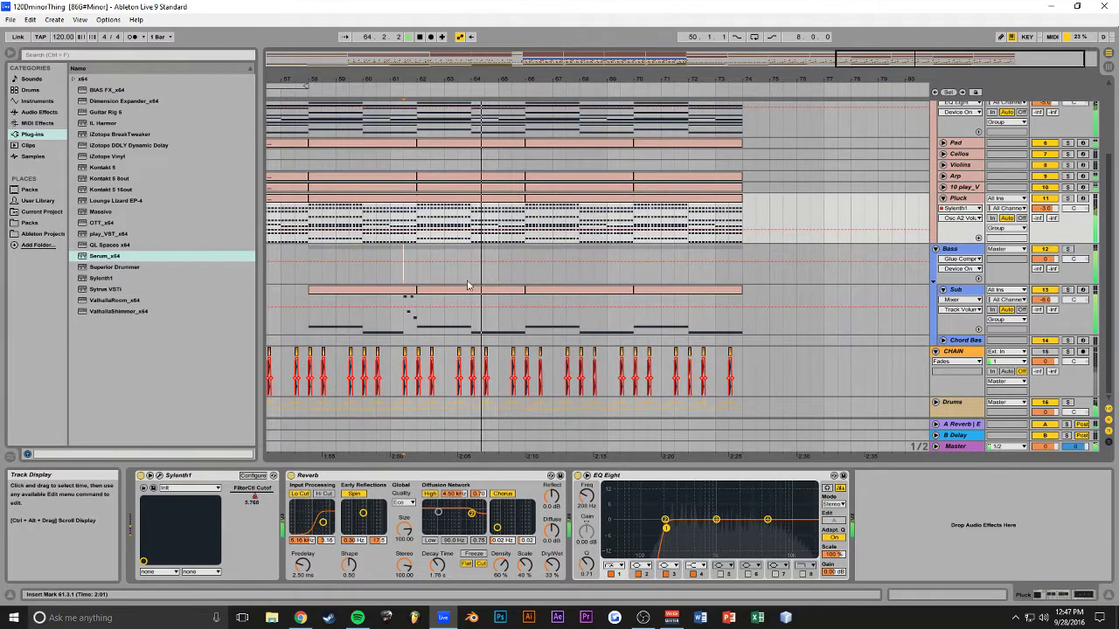
pyautogui.doubleClick(469, 281)
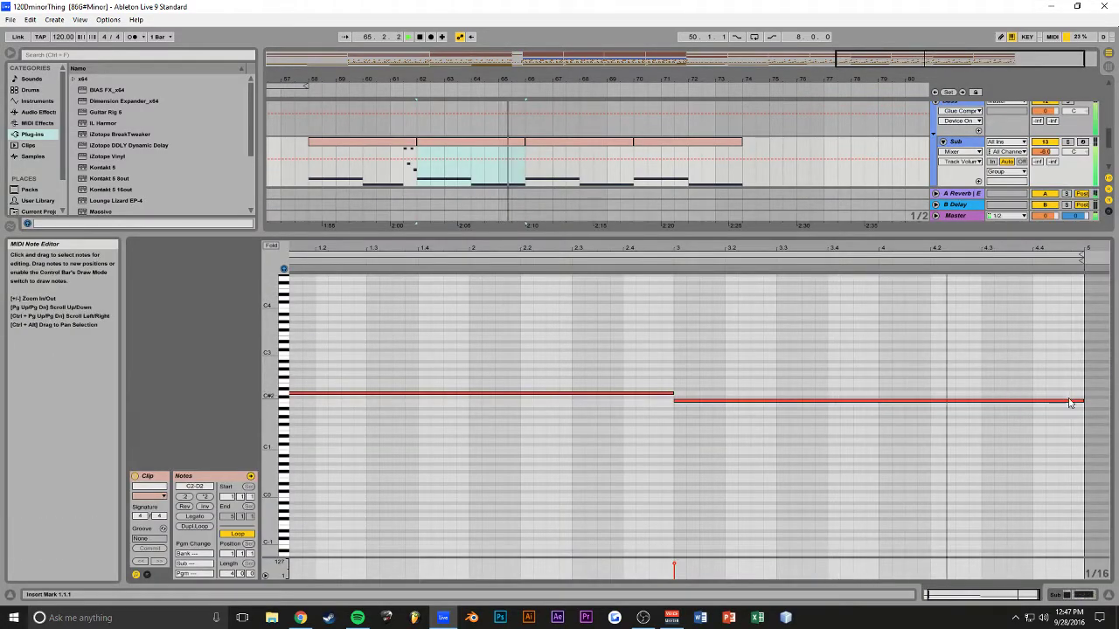
# Shorten this clip's C2 note to end at 4.4.1, fill the remaining beat with a C3 note and save the set.
pyautogui.moveTo(1083, 399); pyautogui.dragTo(1032, 402)
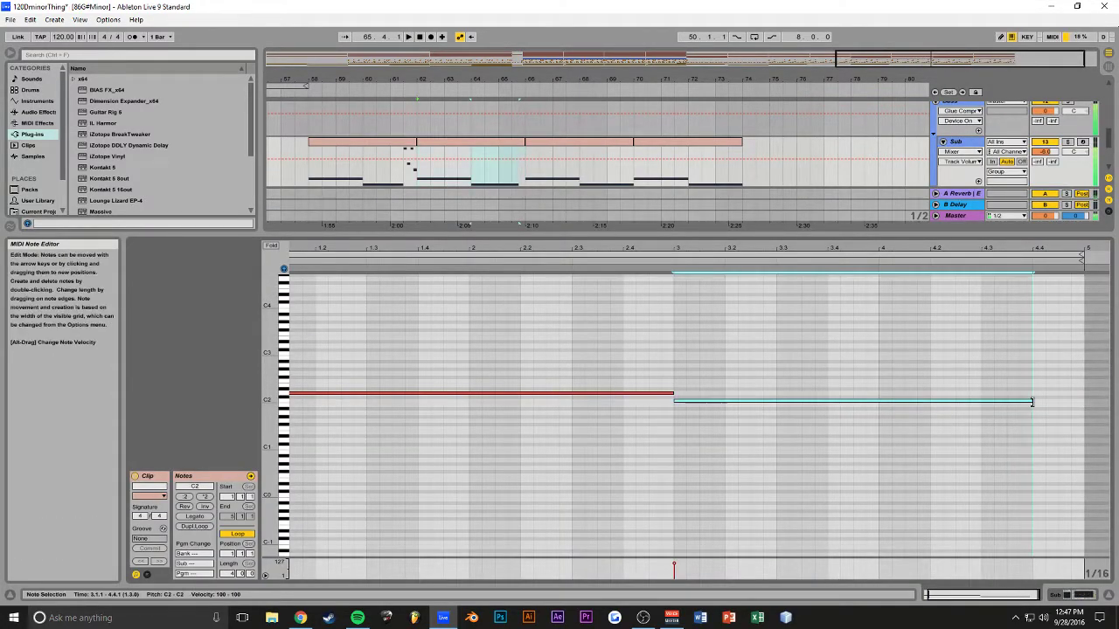
pyautogui.doubleClick(1036, 396)
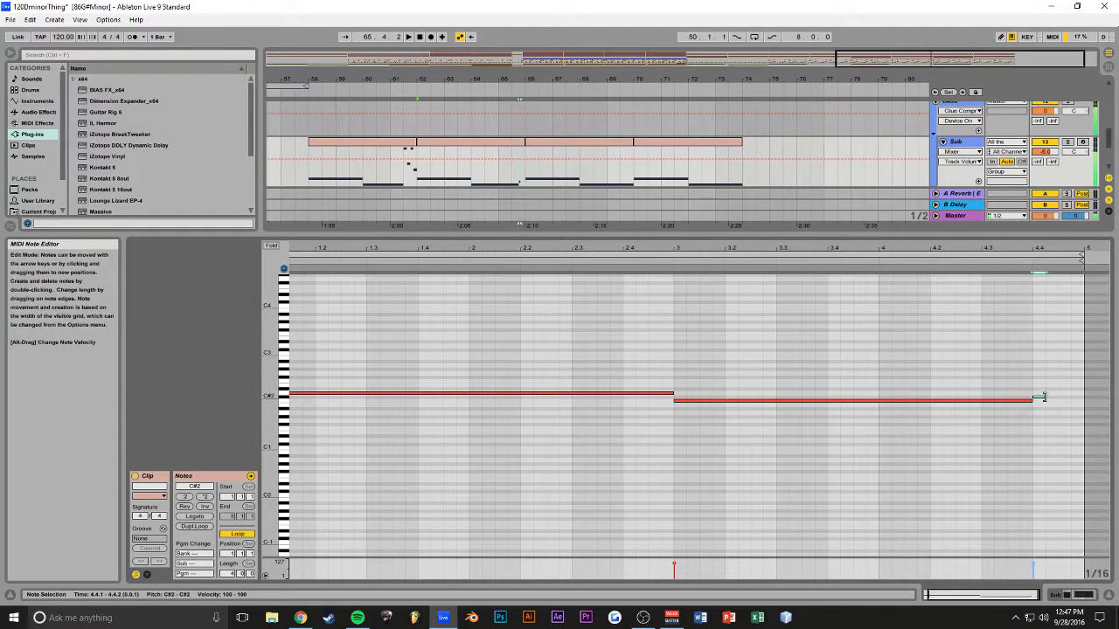
pyautogui.click(981, 377)
pyautogui.press('space')
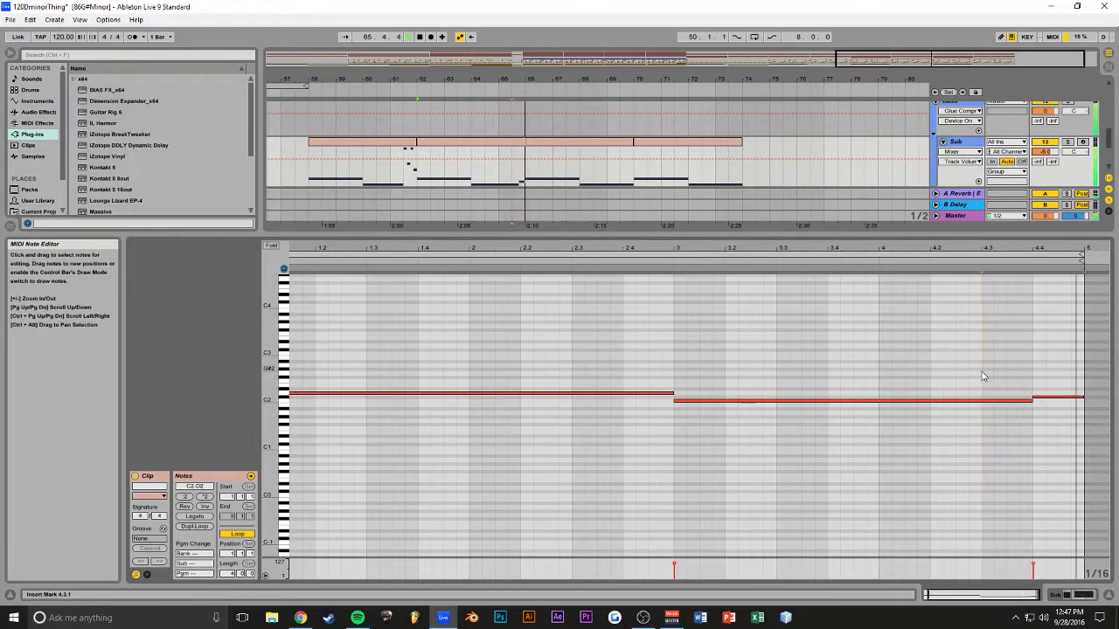
pyautogui.press('space')
pyautogui.moveTo(1055, 401); pyautogui.dragTo(1051, 358)
pyautogui.press('space')
pyautogui.hotkey('ctrl', 's')
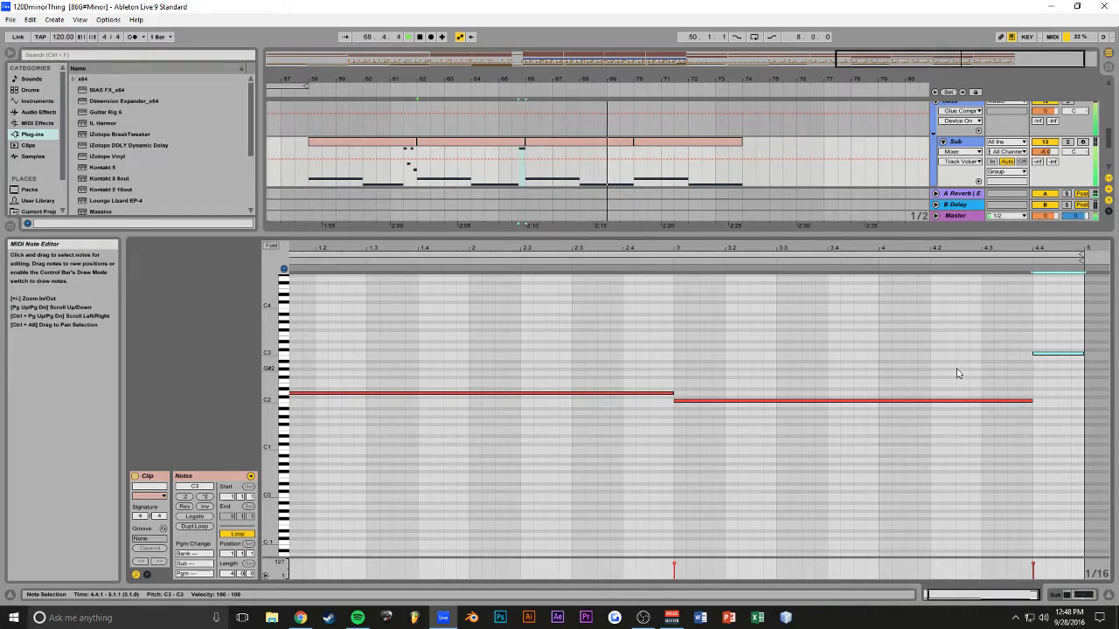
# Replace the Sub clips from bar 66 to 74 with duplicates of the clips in bars 58 to 66, save and shrink the clip view.
pyautogui.moveTo(742, 162); pyautogui.dragTo(554, 150)
pyautogui.press('Delete')
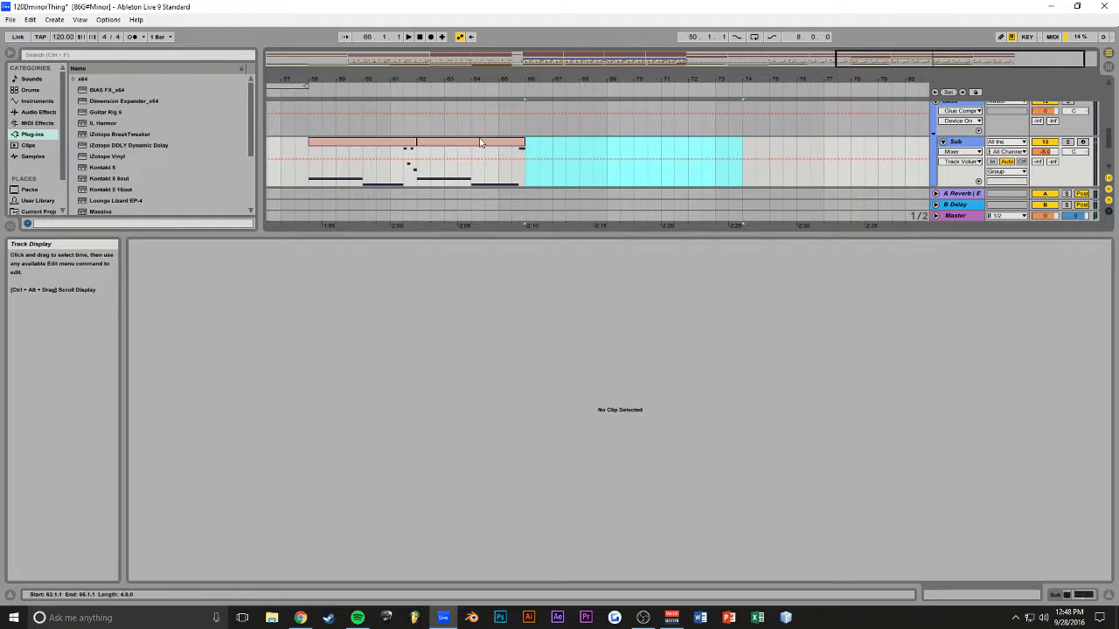
pyautogui.click(480, 142)
pyautogui.hotkey('ctrl', 'd')
pyautogui.hotkey('ctrl', 's')
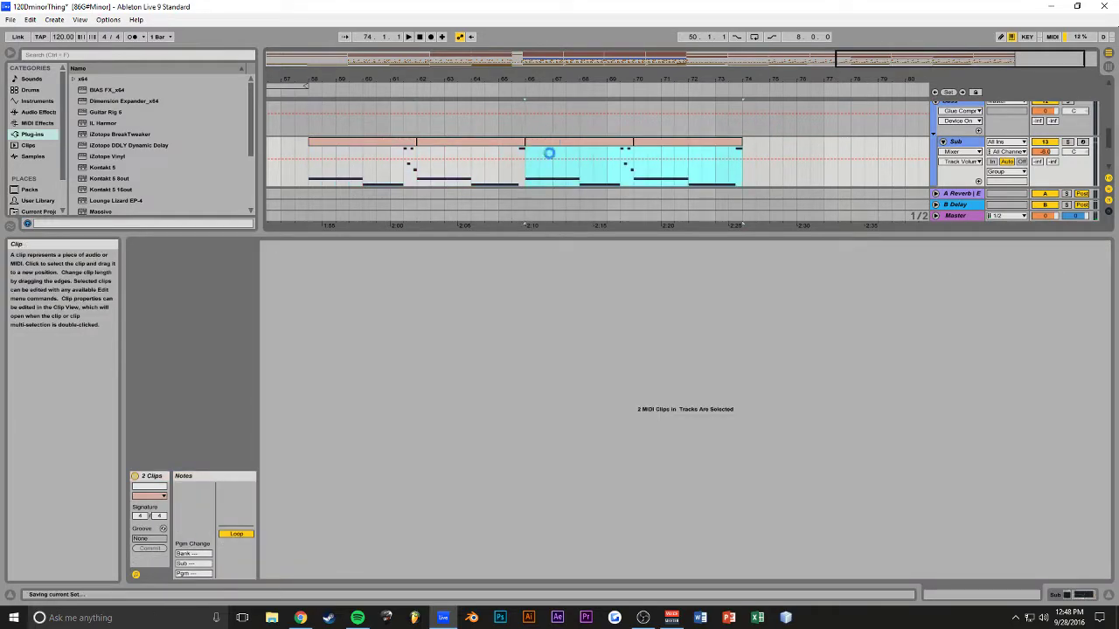
pyautogui.moveTo(569, 239); pyautogui.dragTo(569, 468)
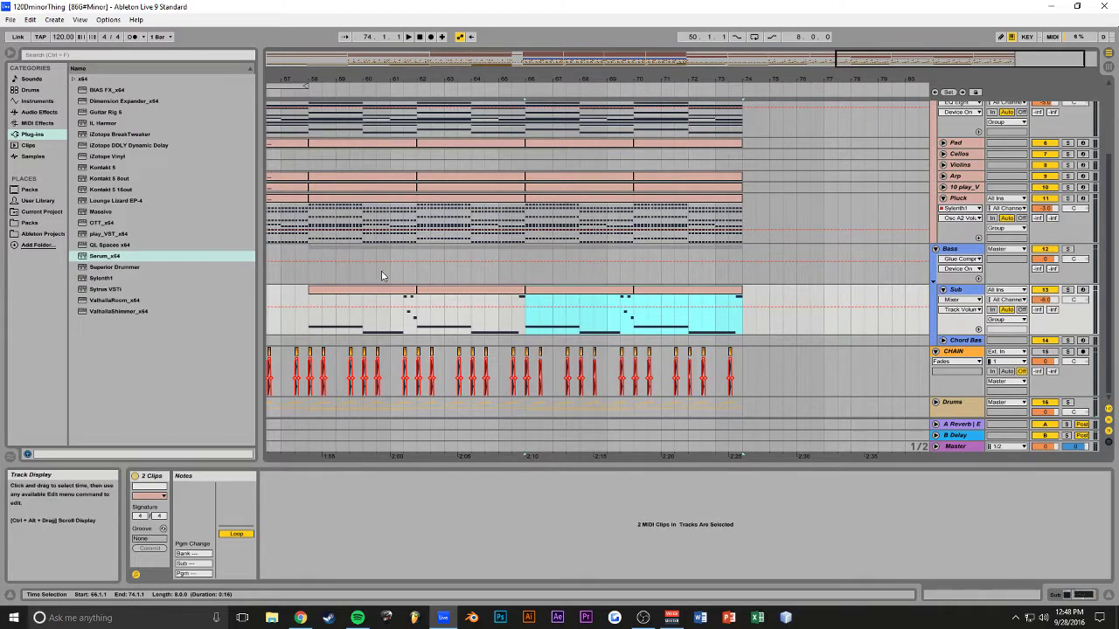
# Look over the tracks across the whole arrangement and play it from bar 66.
pyautogui.moveTo(515, 79); pyautogui.dragTo(514, 76)
pyautogui.scroll(2, 634, 293)
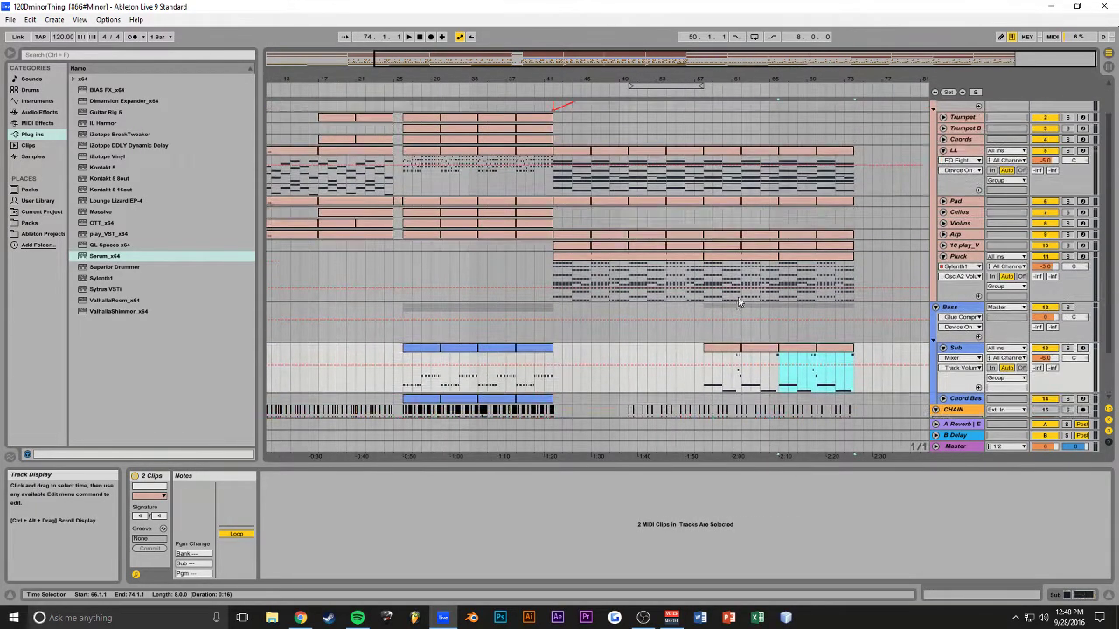
pyautogui.scroll(-2, 639, 302)
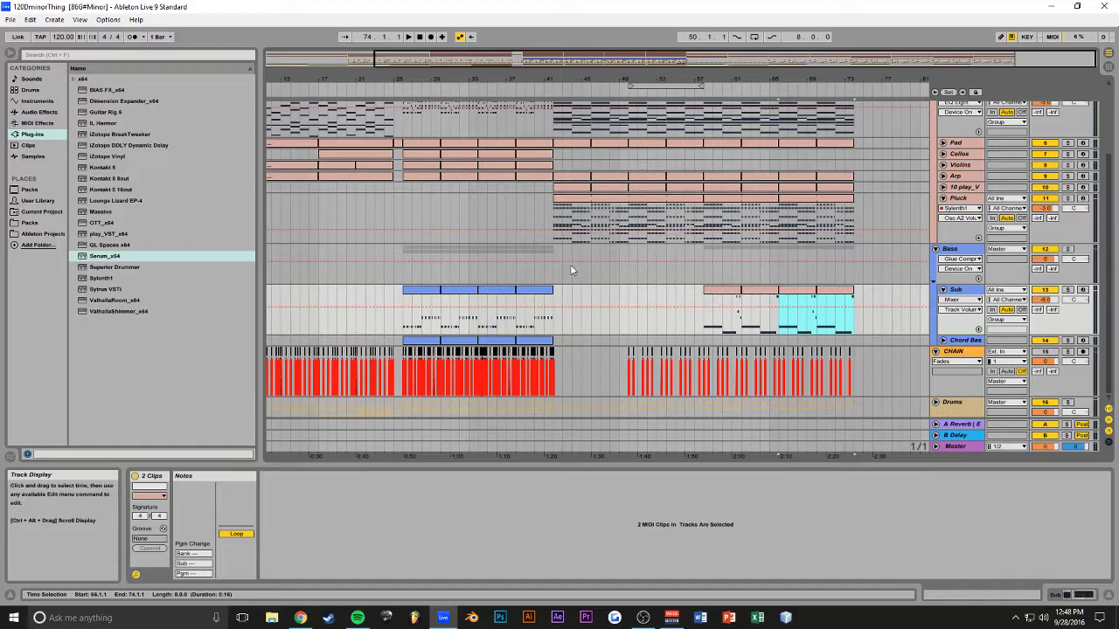
pyautogui.scroll(2, 709, 223)
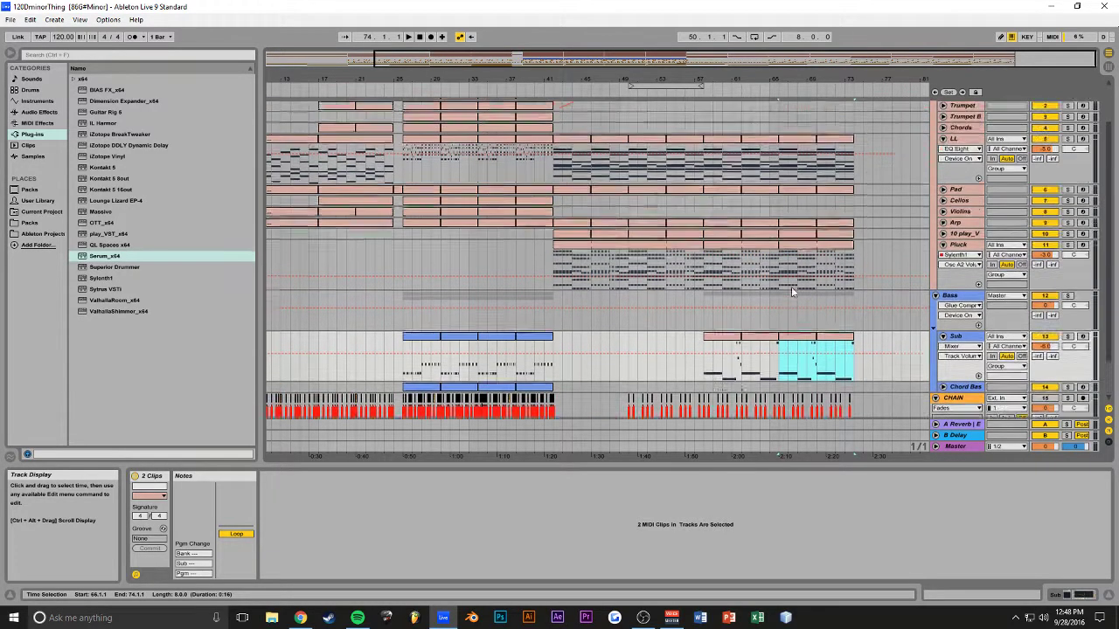
pyautogui.scroll(-2, 790, 292)
pyautogui.click(780, 273)
pyautogui.press('space')
pyautogui.moveTo(751, 78); pyautogui.dragTo(874, 70)
pyautogui.scroll(3, 441, 245)
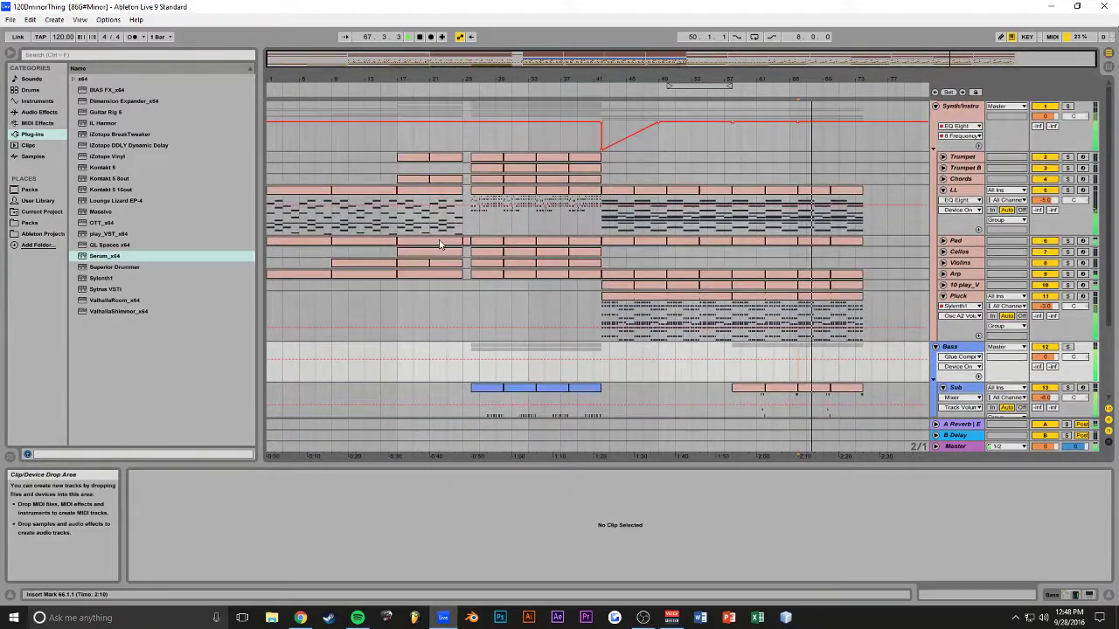
# Audition the arrangement from bars 17, 42 and 25, stop playback and switch to OBS.
pyautogui.click(396, 138)
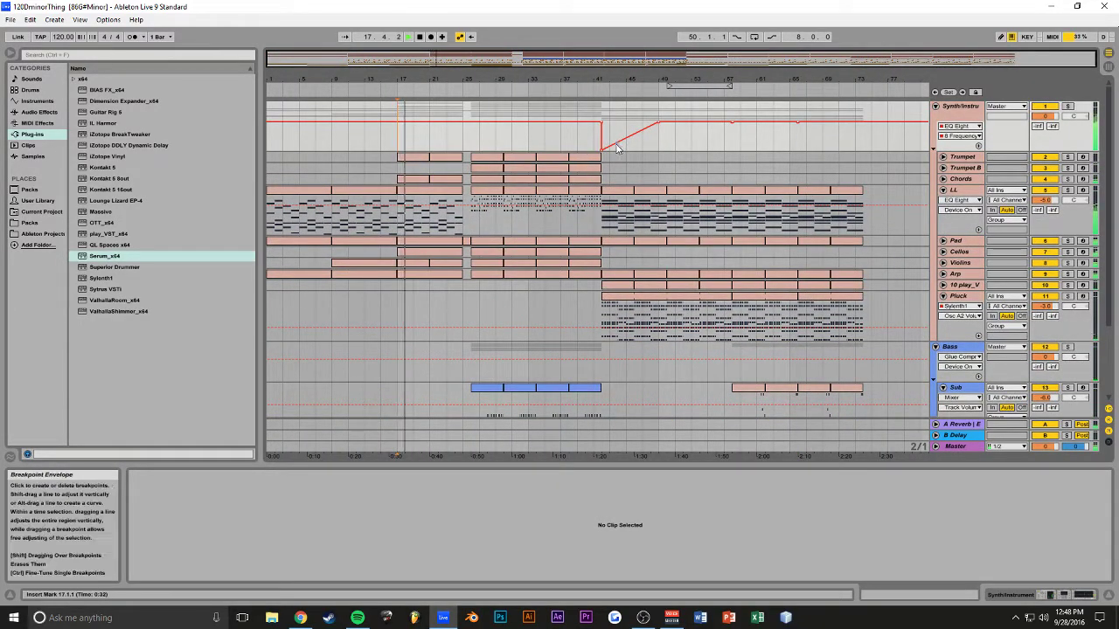
pyautogui.click(604, 171)
pyautogui.press('space')
pyautogui.press('space')
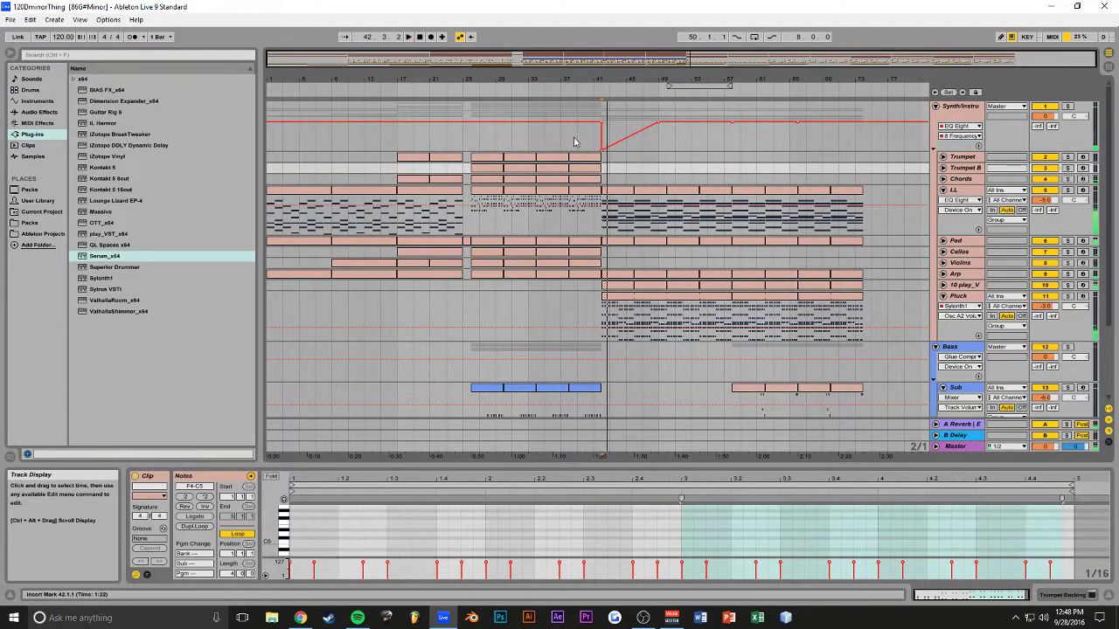
pyautogui.click(463, 138)
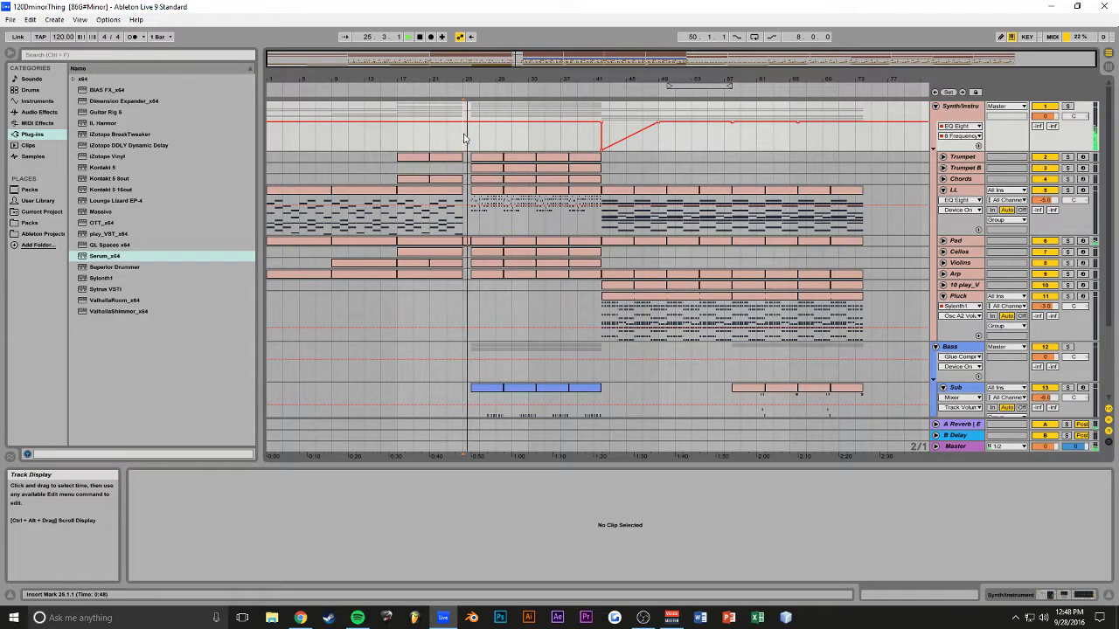
pyautogui.press('space')
pyautogui.moveTo(739, 62); pyautogui.dragTo(690, 63)
pyautogui.scroll(-4, 841, 254)
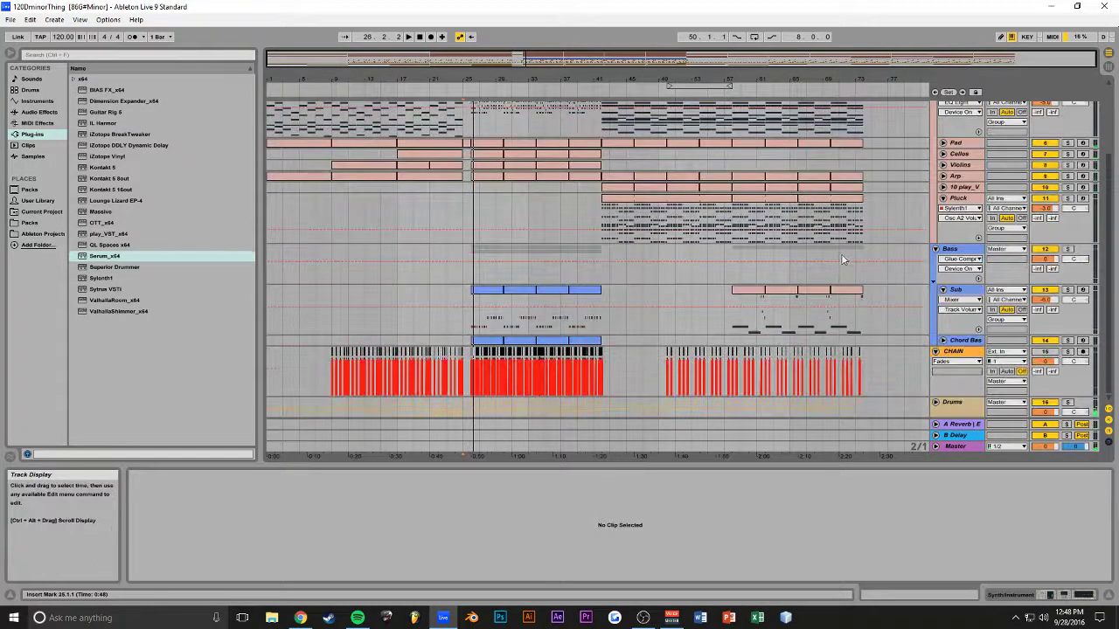
pyautogui.hotkey('alt', 'Tab')
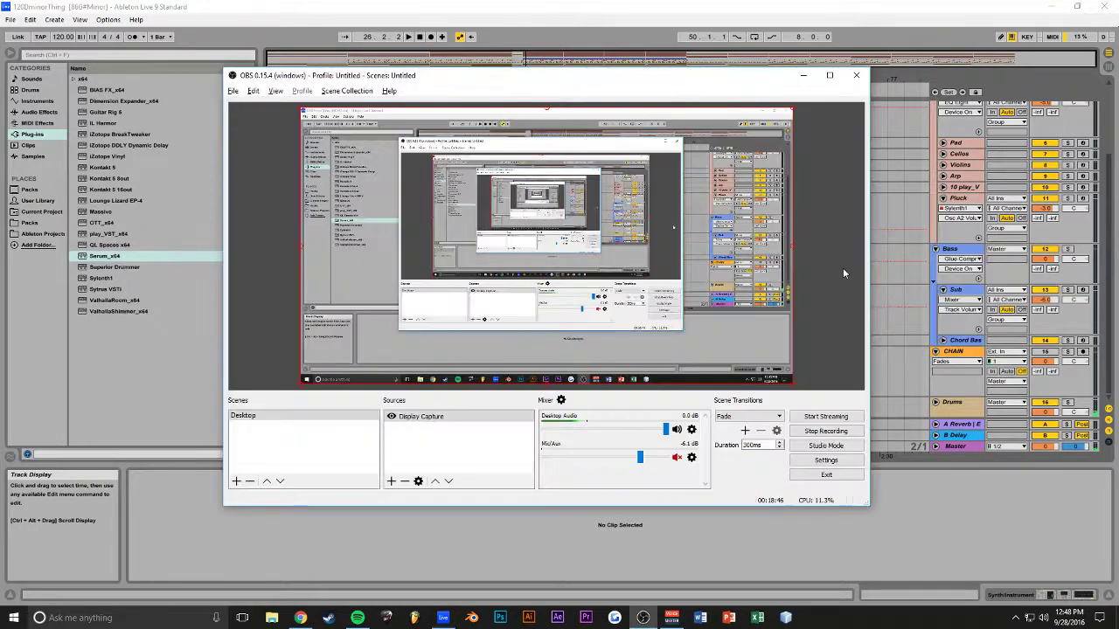